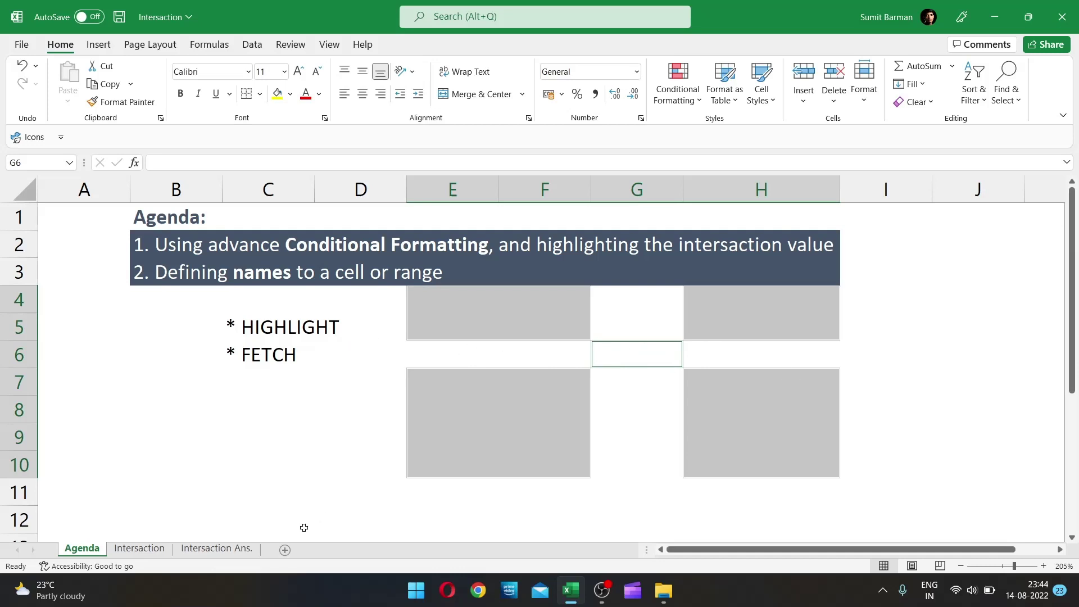
Step: Examine the highlighted row, column and intersection in the table A1:F9 on the Intersaction Ans. sheet
{"action": "left_click", "coordinate": [216, 548]}
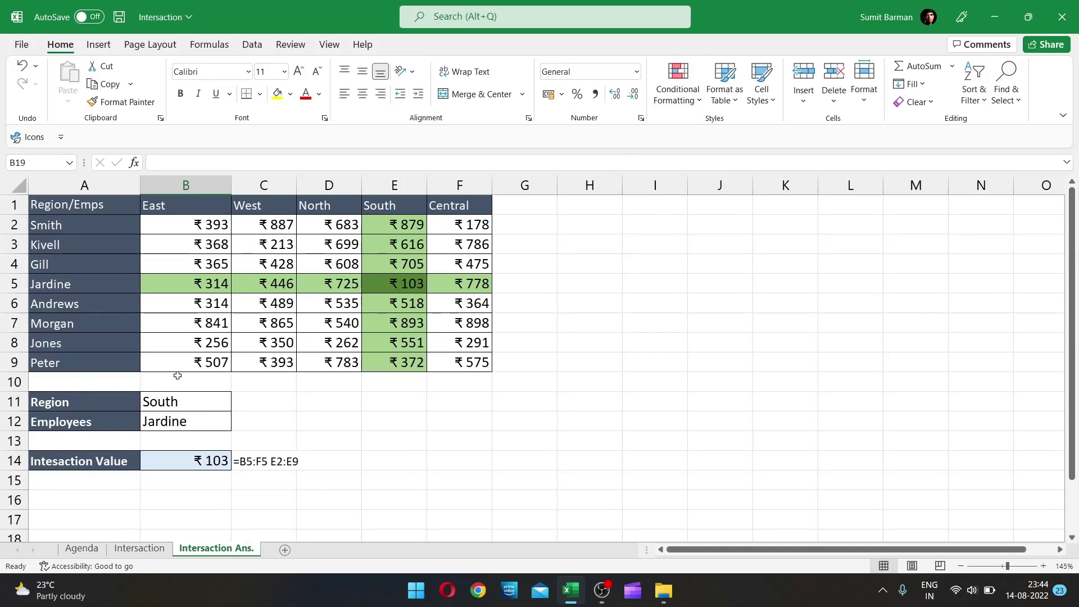
{"action": "left_click", "coordinate": [185, 401]}
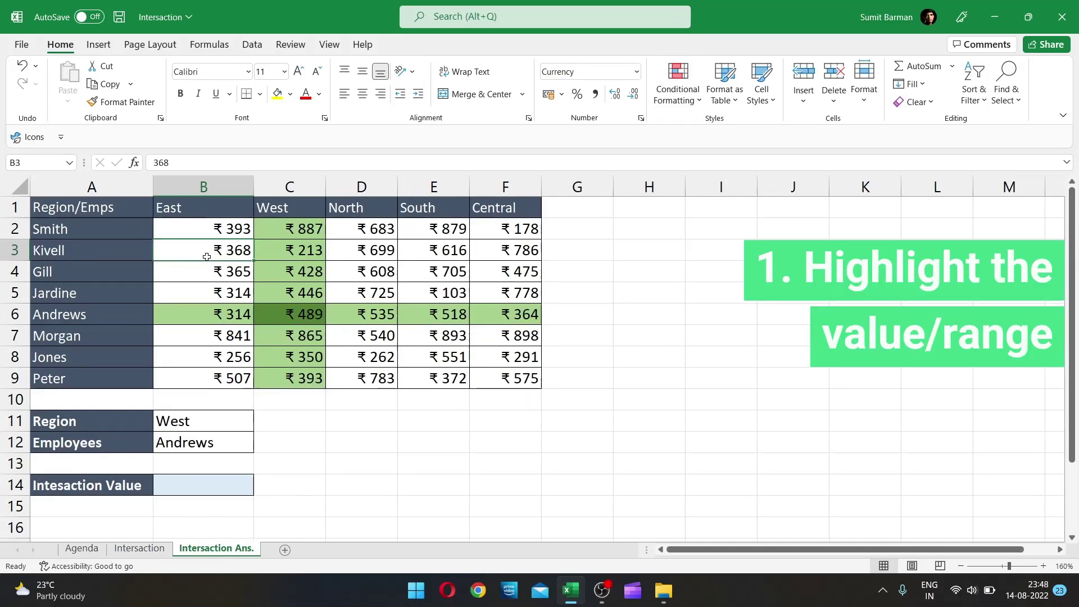
{"action": "left_click_drag", "start_coordinate": [94, 215], "coordinate": [496, 376]}
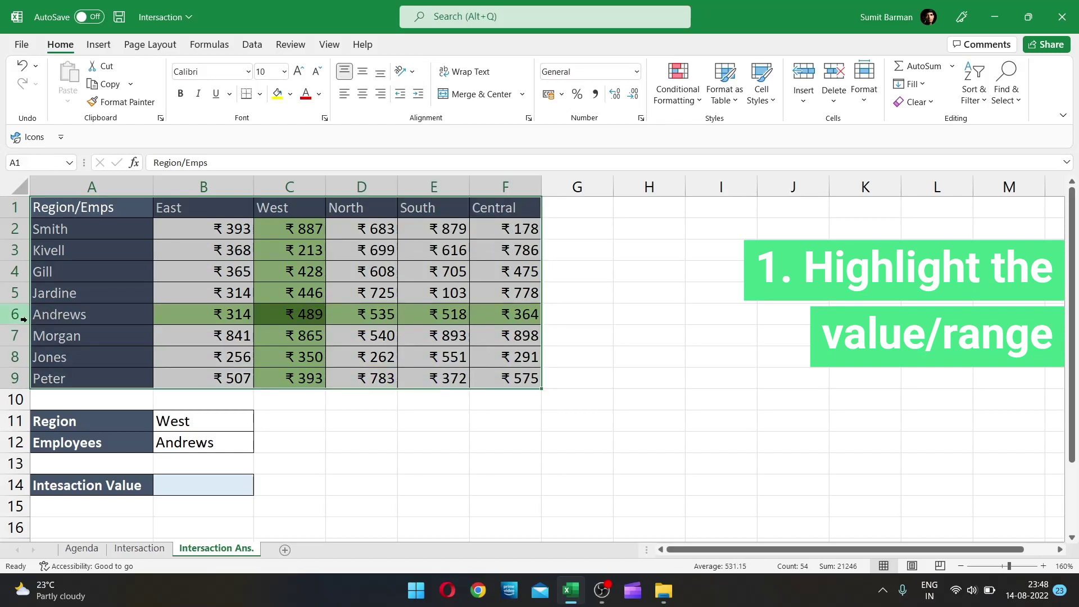
{"action": "left_click_drag", "start_coordinate": [51, 317], "coordinate": [497, 320]}
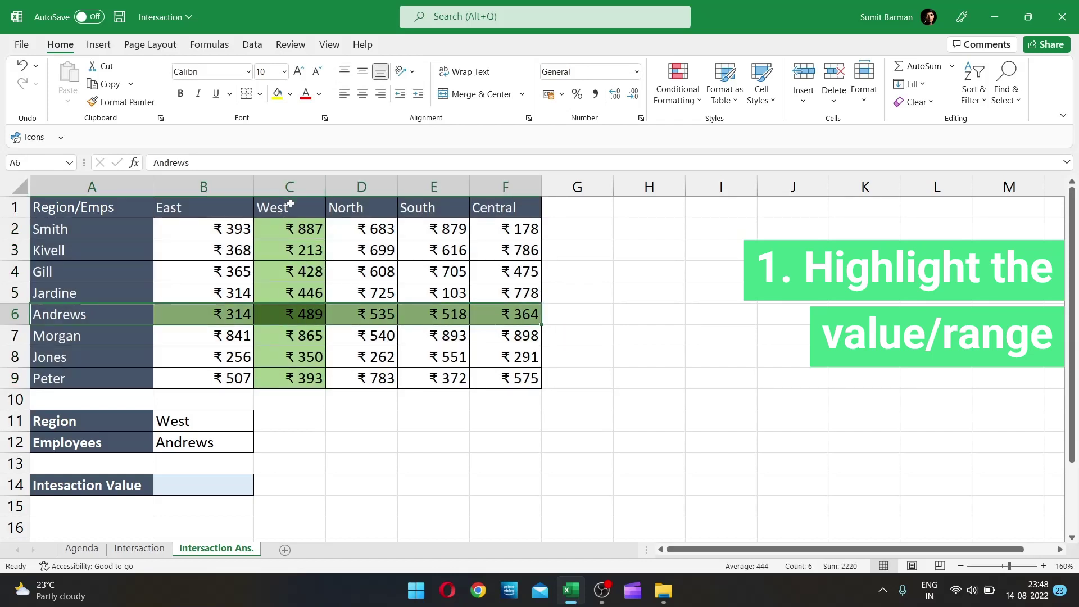
{"action": "left_click_drag", "start_coordinate": [291, 207], "coordinate": [306, 372]}
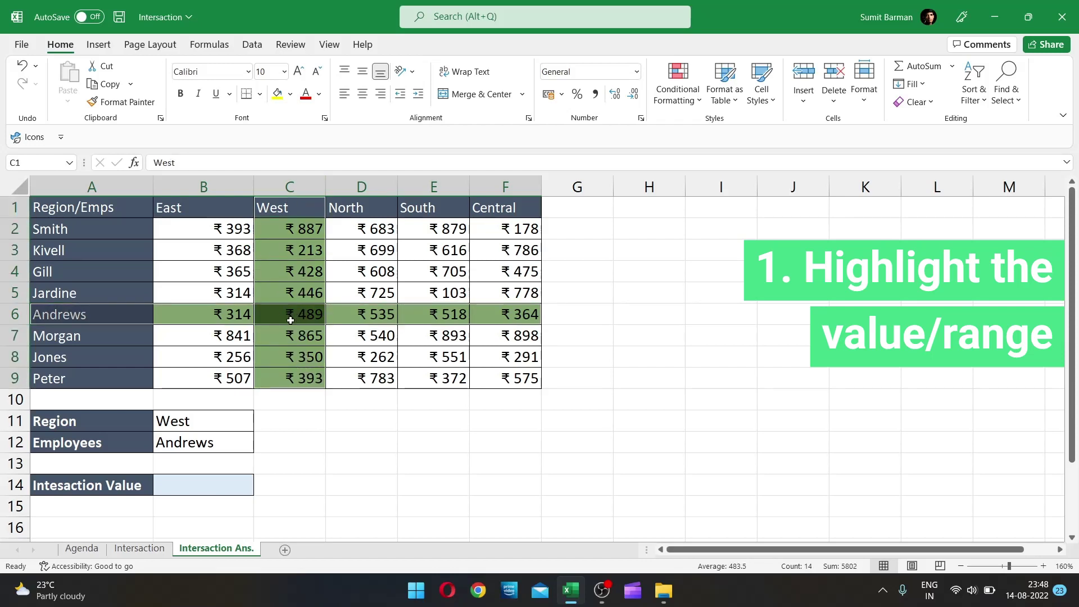
{"action": "left_click", "coordinate": [138, 315]}
Step: Change the Region selection in B11 to South and check the intersection cell E6
{"action": "left_click", "coordinate": [212, 421]}
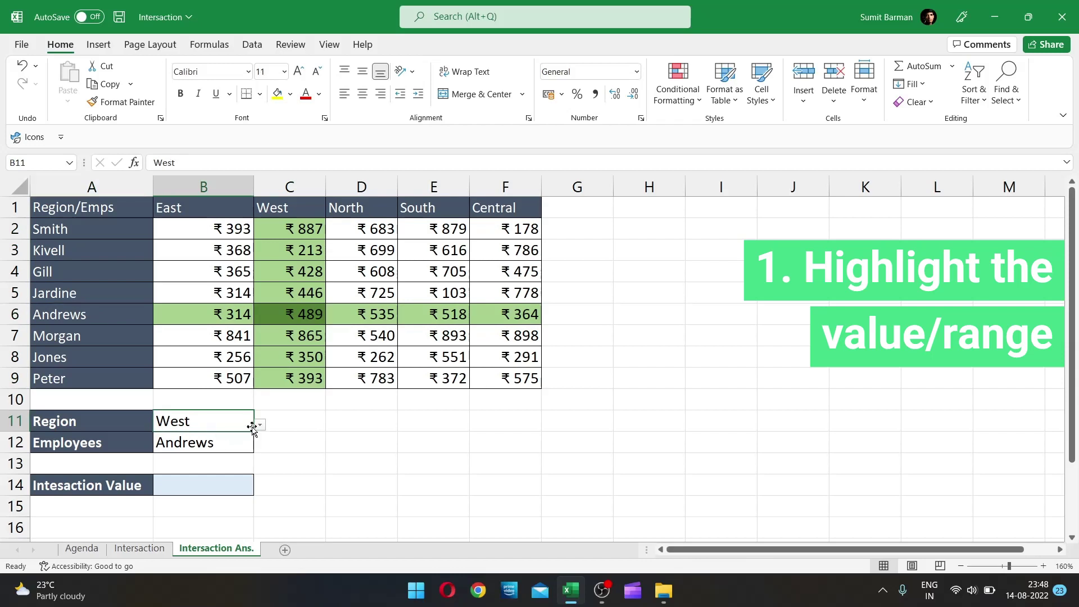
{"action": "left_click", "coordinate": [259, 425]}
{"action": "left_click", "coordinate": [217, 486]}
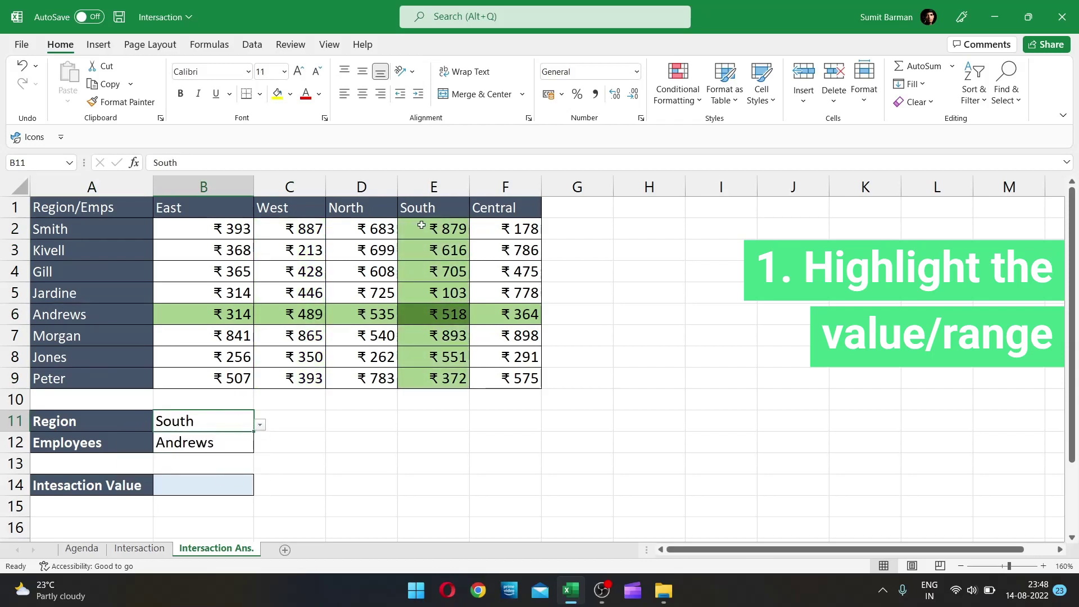
{"action": "left_click", "coordinate": [449, 320]}
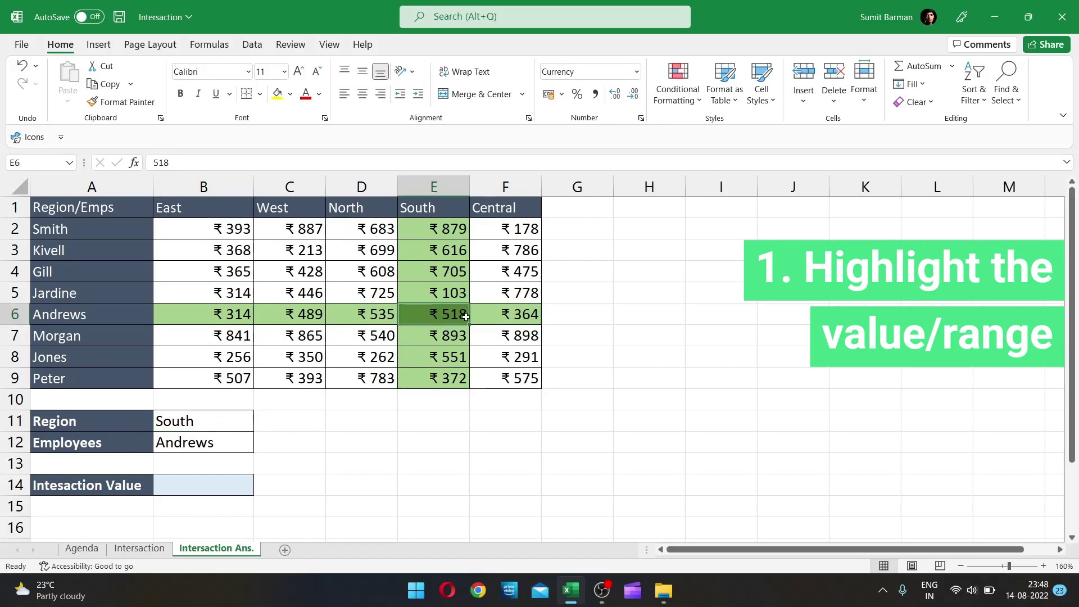
Step: Change the Employees selection in B12 to the employee listed in row 4
{"action": "left_click", "coordinate": [220, 453]}
{"action": "left_click", "coordinate": [261, 446]}
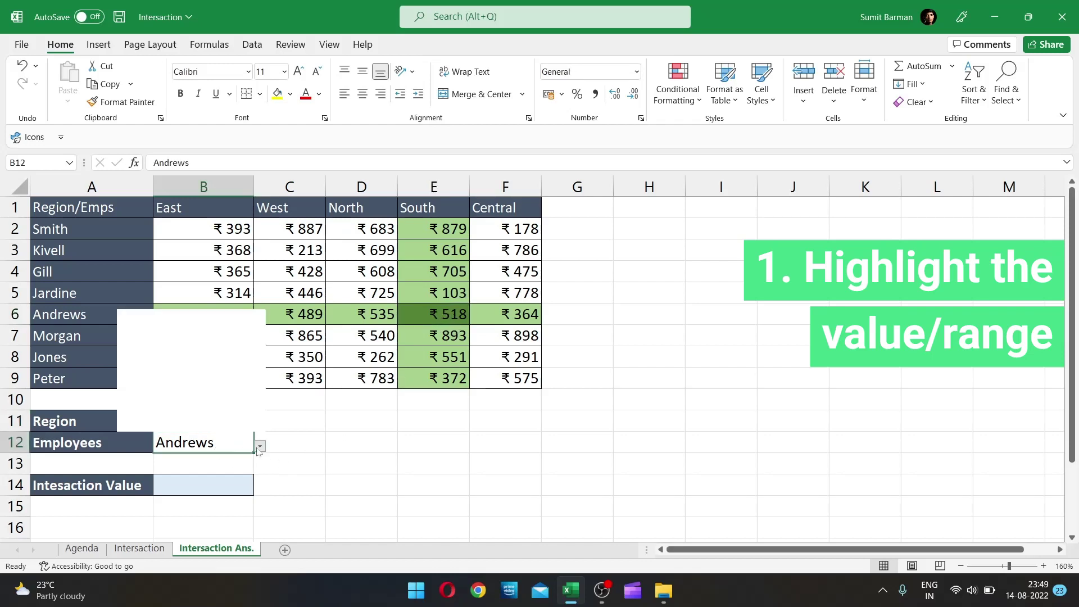
{"action": "left_click", "coordinate": [137, 348]}
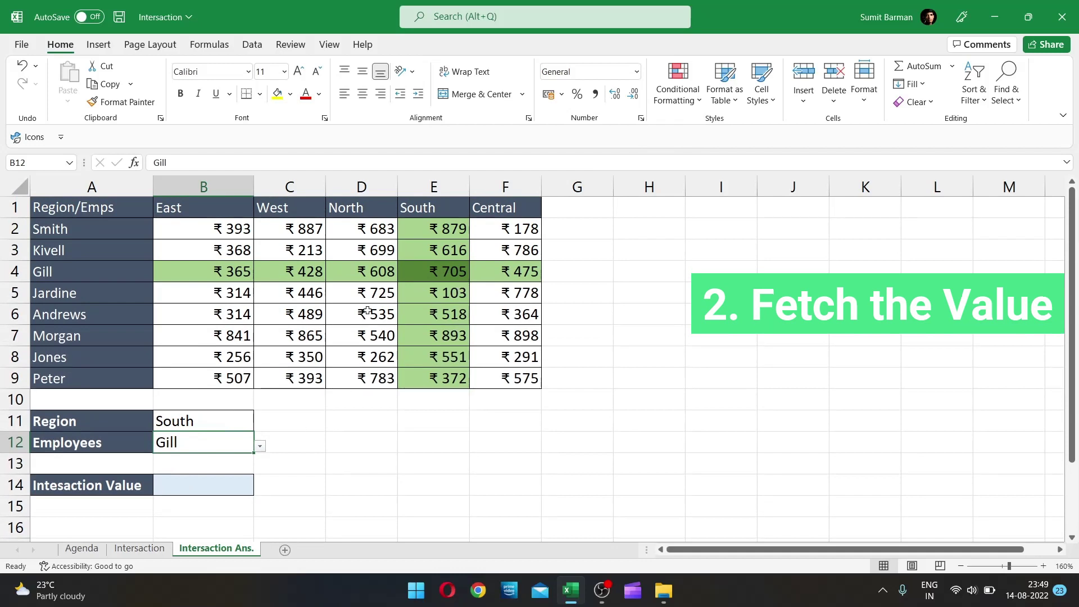
Step: Enter the intersection formula =A4:F4 E1:E9 in the Intesaction Value cell B14 and check it against cell E4
{"action": "left_click", "coordinate": [187, 485]}
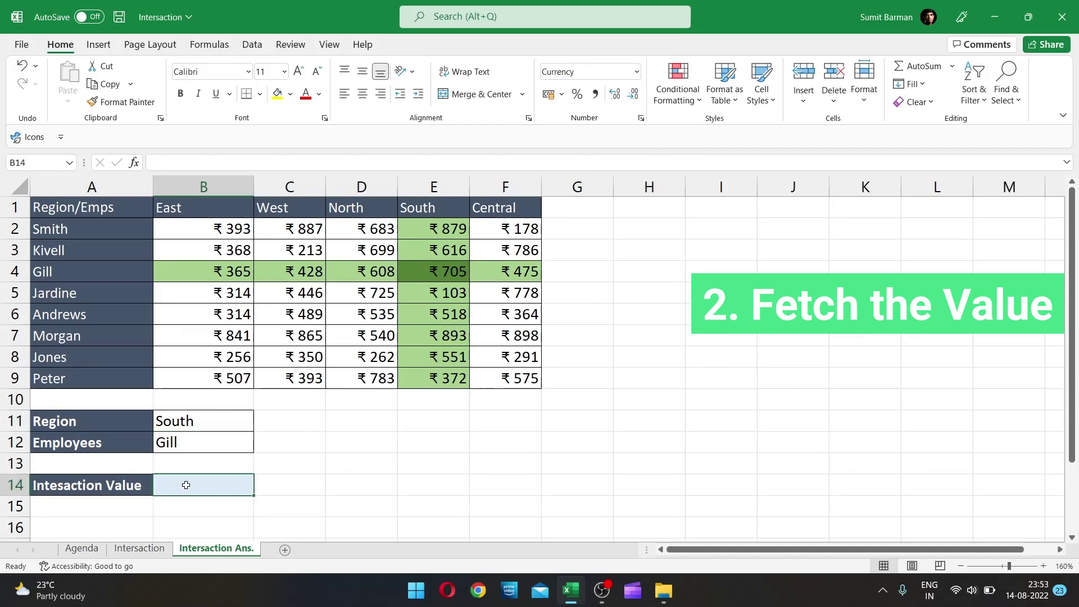
{"action": "type", "text": "="}
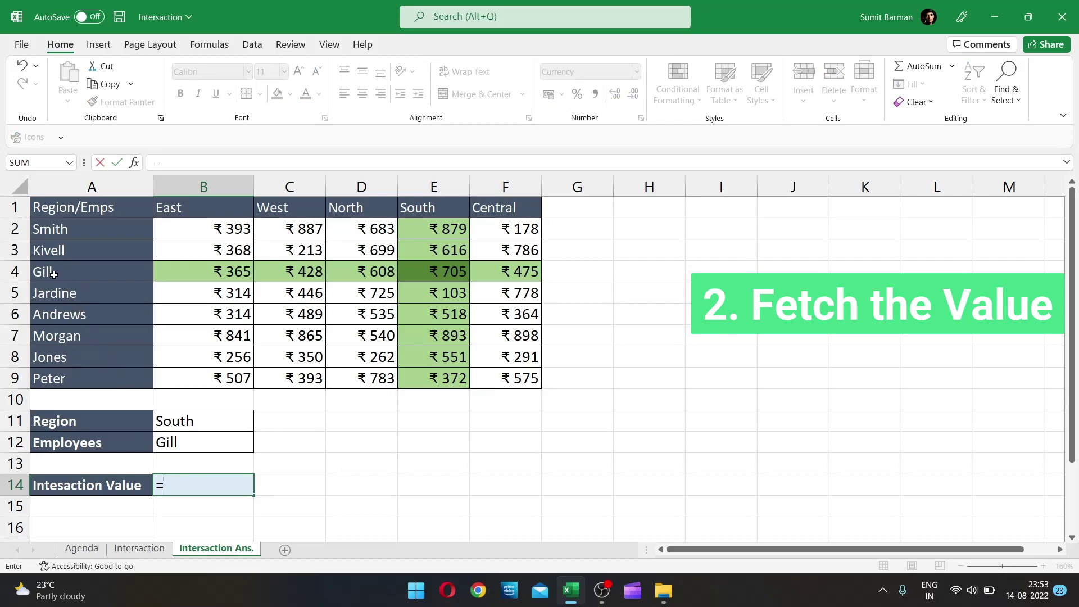
{"action": "left_click_drag", "start_coordinate": [52, 273], "coordinate": [504, 272]}
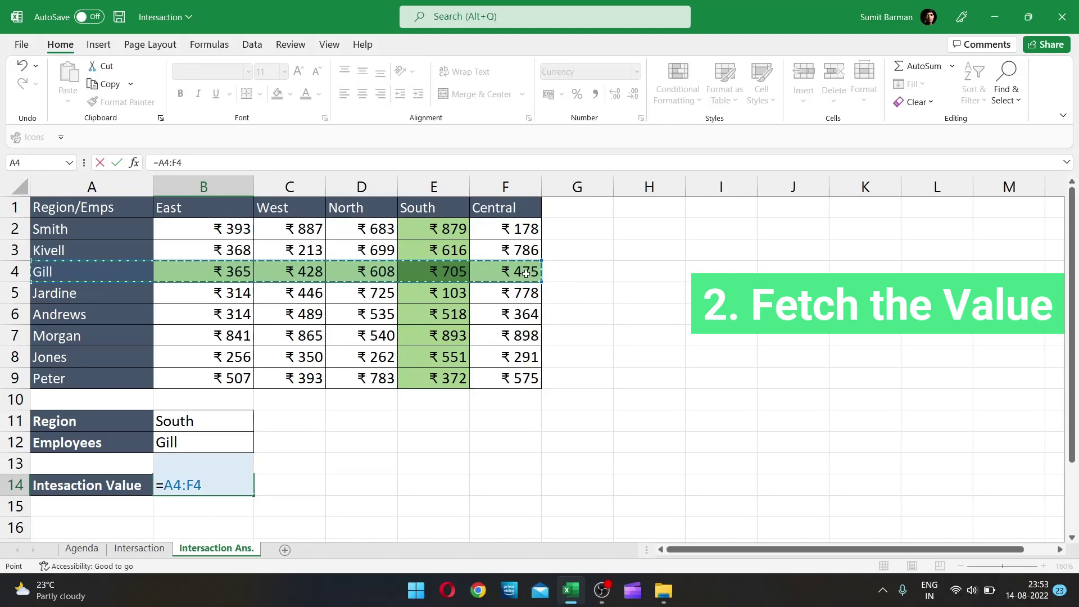
{"action": "left_click_drag", "start_coordinate": [526, 272], "coordinate": [616, 273]}
{"action": "left_click_drag", "start_coordinate": [52, 273], "coordinate": [168, 271]}
{"action": "left_click_drag", "start_coordinate": [810, 550], "coordinate": [568, 551]}
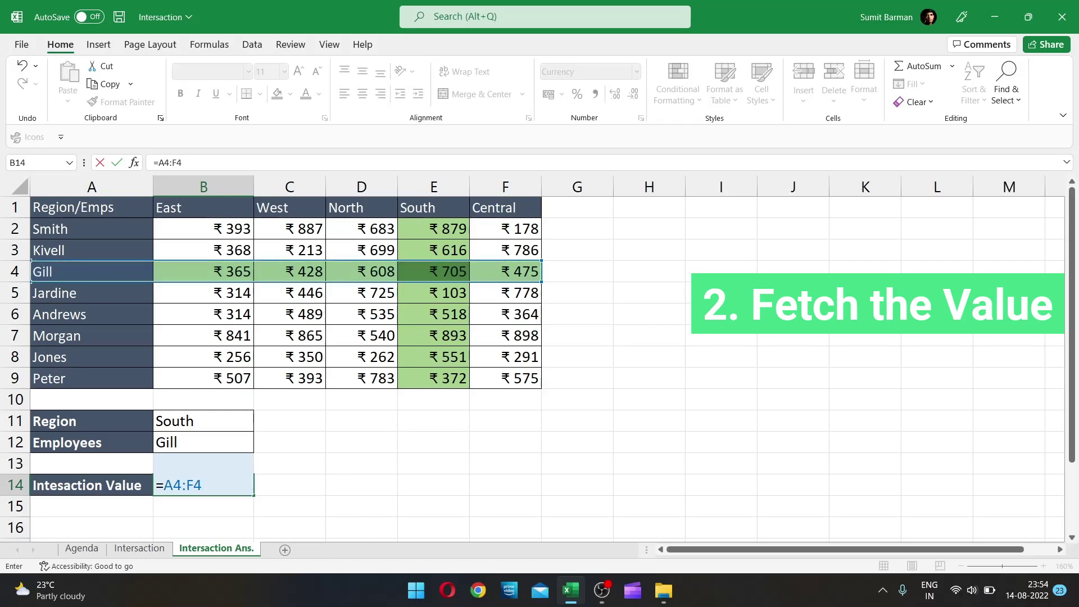
{"action": "left_click", "coordinate": [421, 205]}
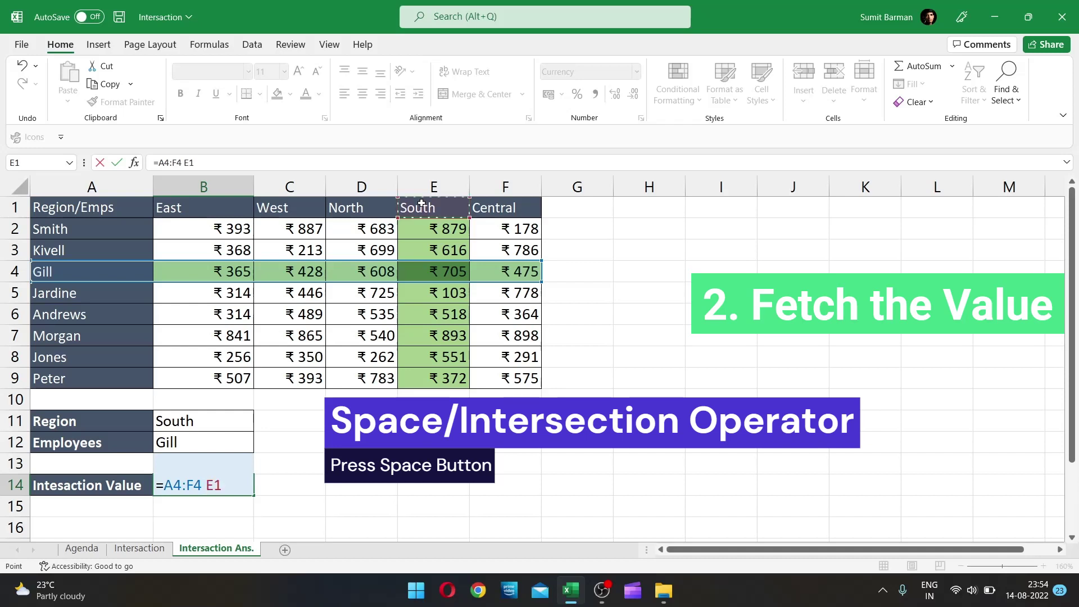
{"action": "left_click_drag", "start_coordinate": [422, 203], "coordinate": [427, 382]}
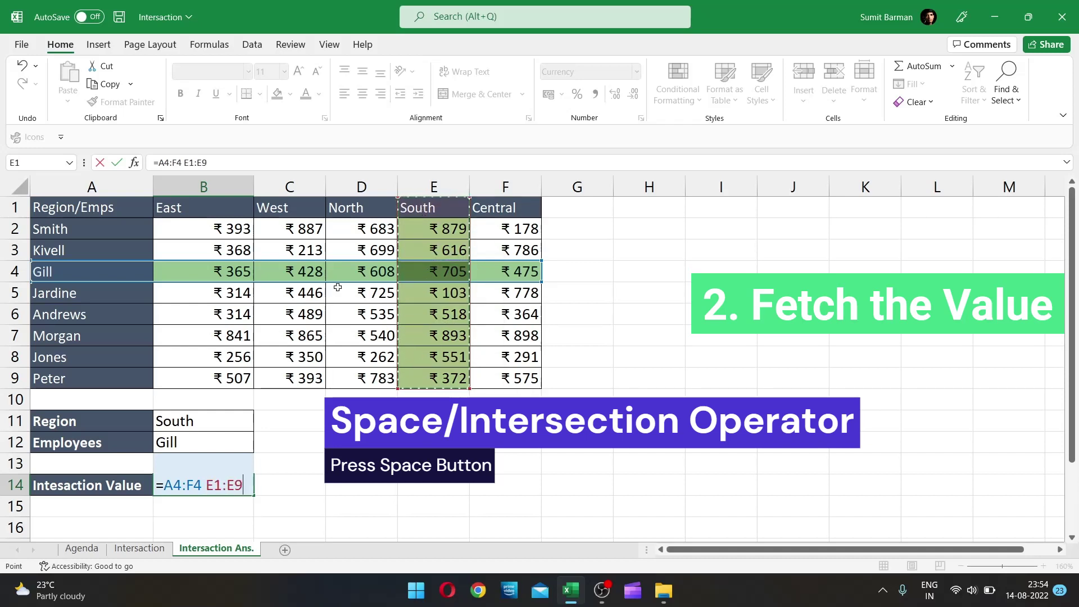
{"action": "key", "text": "Return"}
{"action": "key", "text": "Up"}
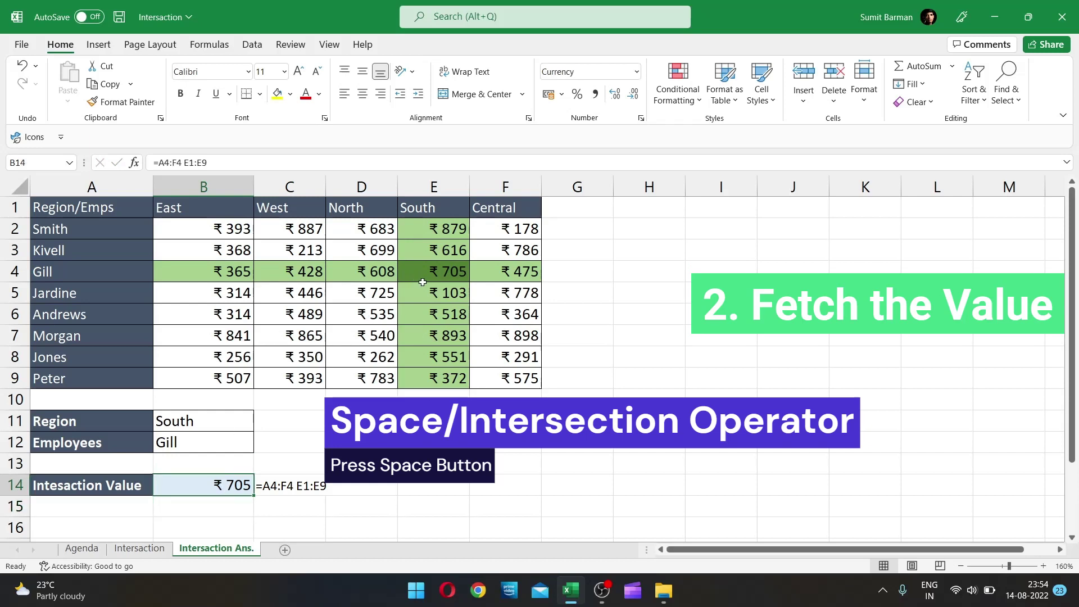
{"action": "left_click", "coordinate": [422, 280]}
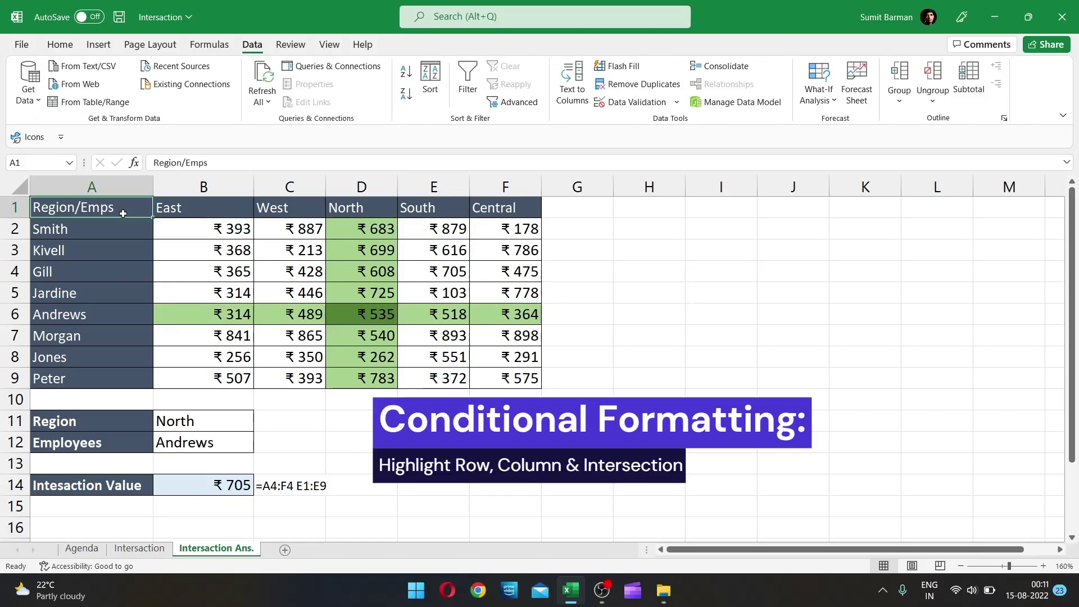
Step: Review the table's highlighted North column, row 6 and their intersection cell, along with the formula in B14
{"action": "key", "text": "ctrl+a"}
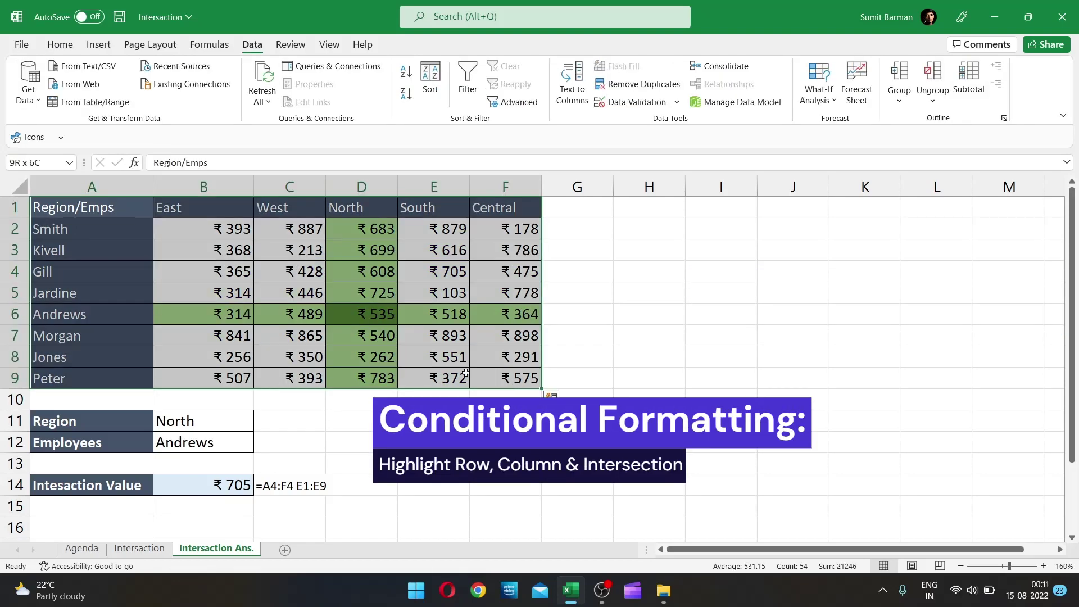
{"action": "left_click", "coordinate": [374, 225]}
{"action": "left_click_drag", "start_coordinate": [360, 208], "coordinate": [360, 378]}
{"action": "left_click_drag", "start_coordinate": [70, 315], "coordinate": [444, 316]}
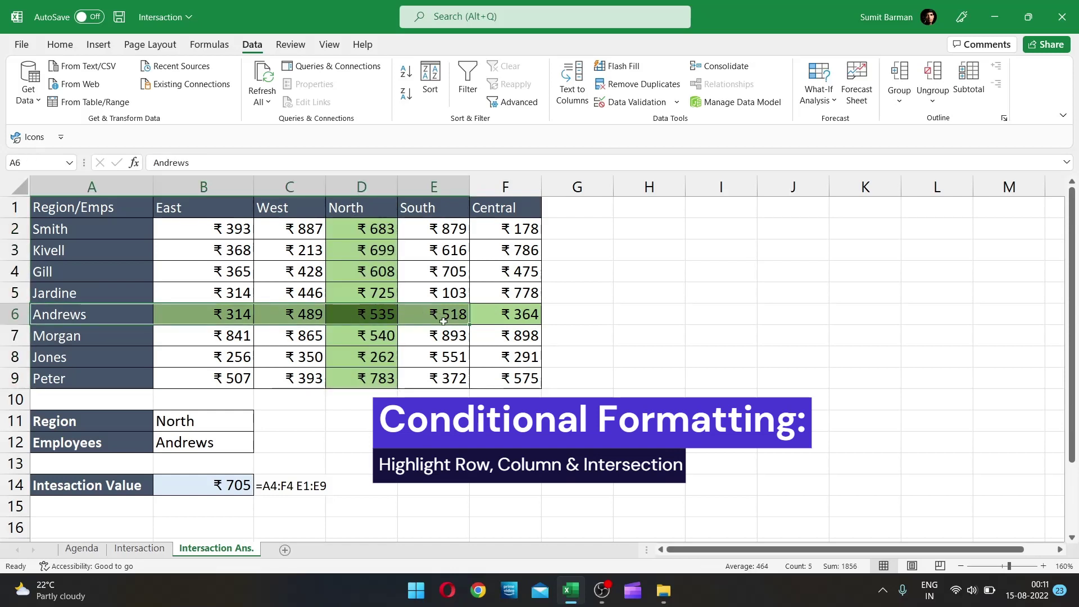
{"action": "left_click", "coordinate": [368, 320]}
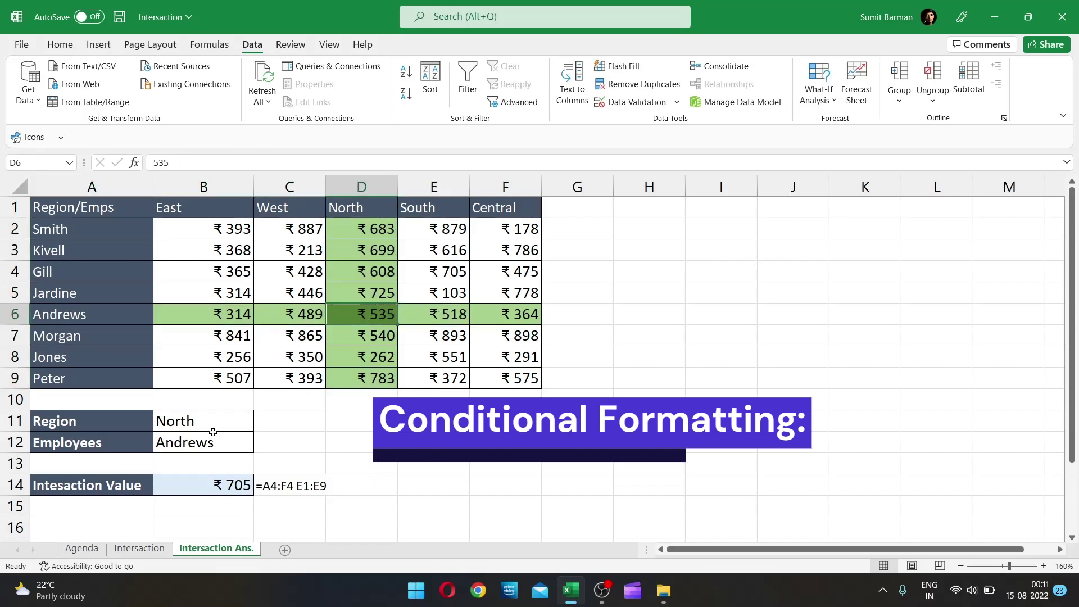
{"action": "left_click", "coordinate": [214, 491]}
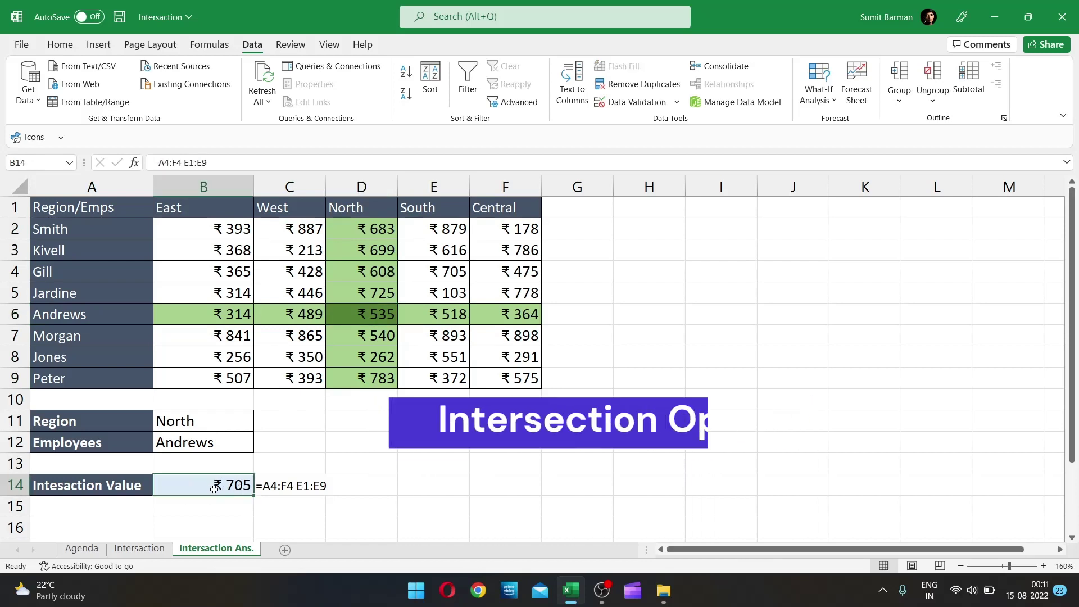
Step: Choose North as the Region in B11 and the row 5 employee as the Employees value in B12
{"action": "left_click", "coordinate": [191, 422]}
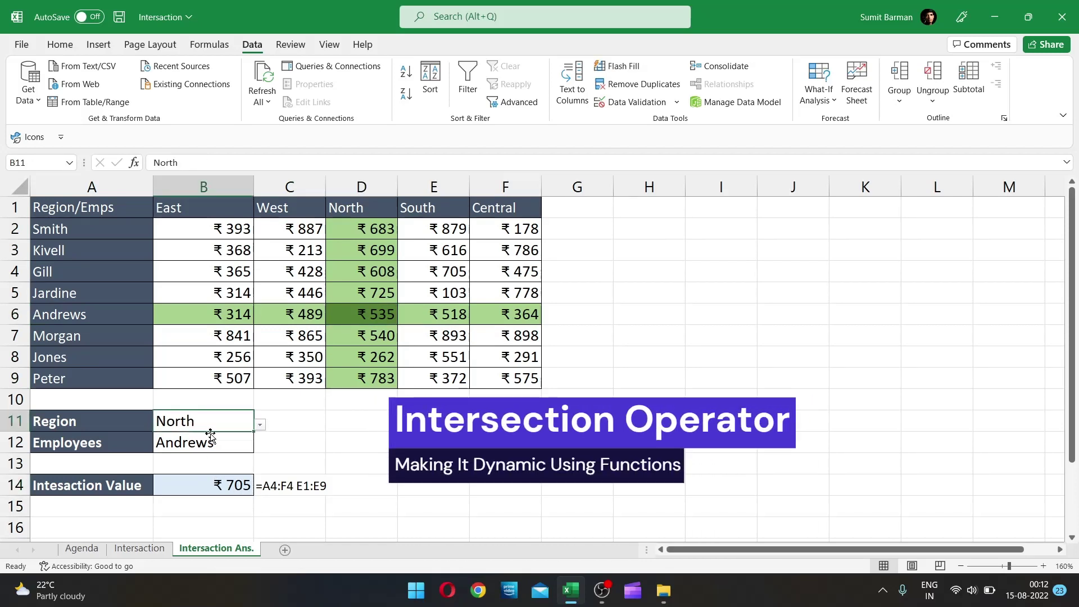
{"action": "left_click", "coordinate": [260, 425]}
{"action": "left_click", "coordinate": [169, 473]}
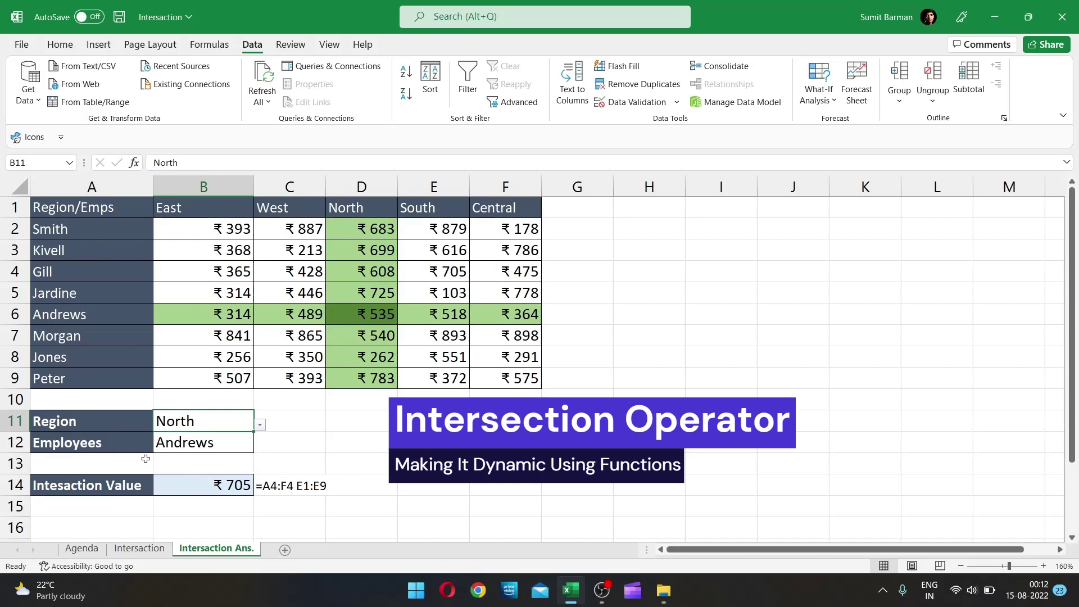
{"action": "left_click", "coordinate": [212, 449]}
{"action": "left_click", "coordinate": [260, 446]}
{"action": "left_click", "coordinate": [185, 360]}
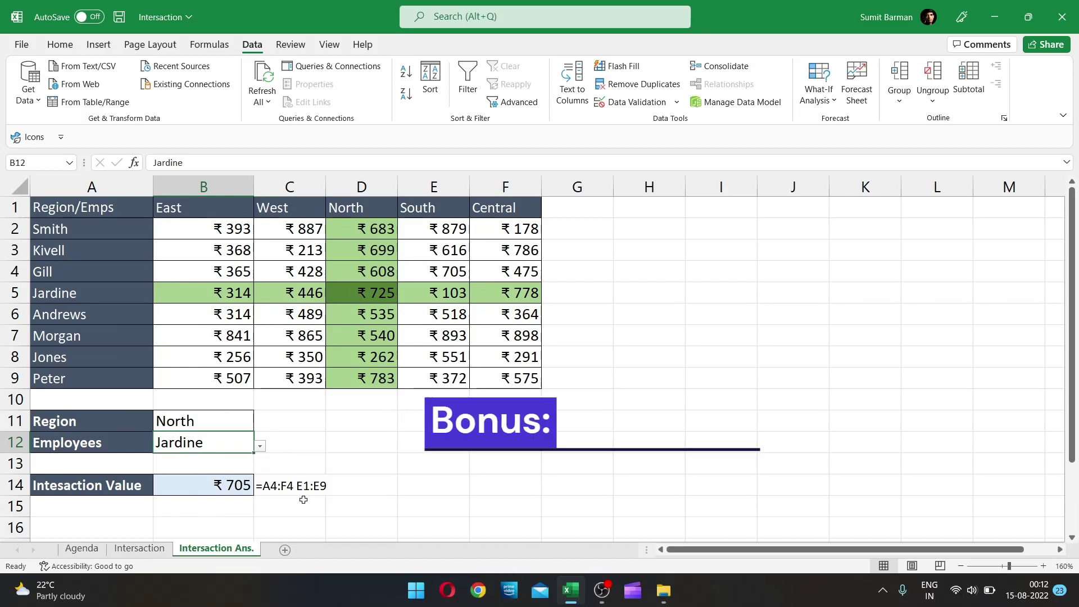
Step: Look over the full data table A1:F9 on the Intersaction Ans. sheet
{"action": "left_click", "coordinate": [90, 208]}
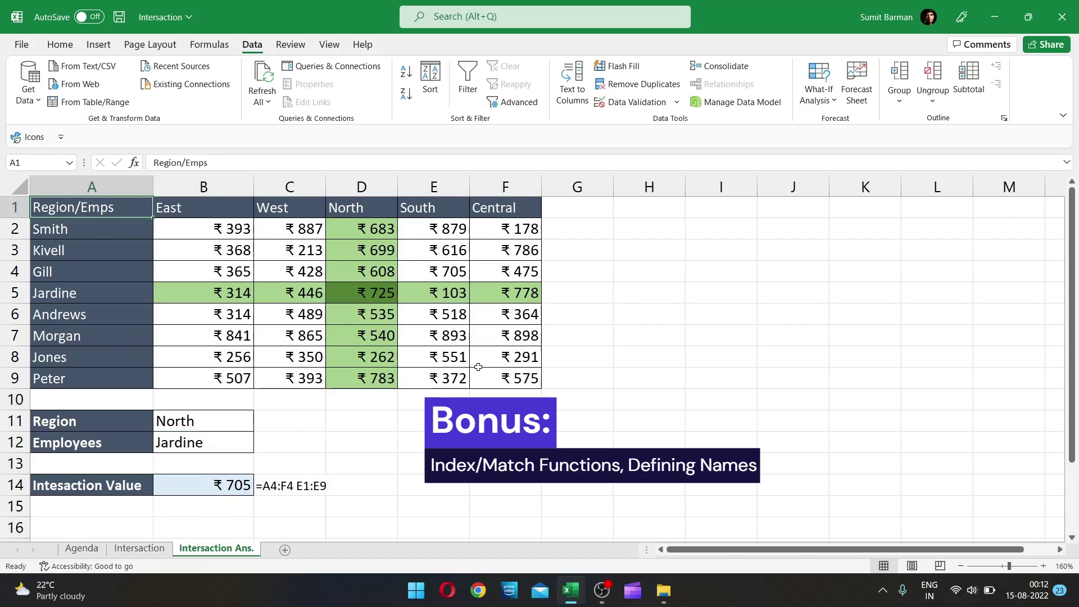
{"action": "left_click", "coordinate": [501, 375], "text": "shift"}
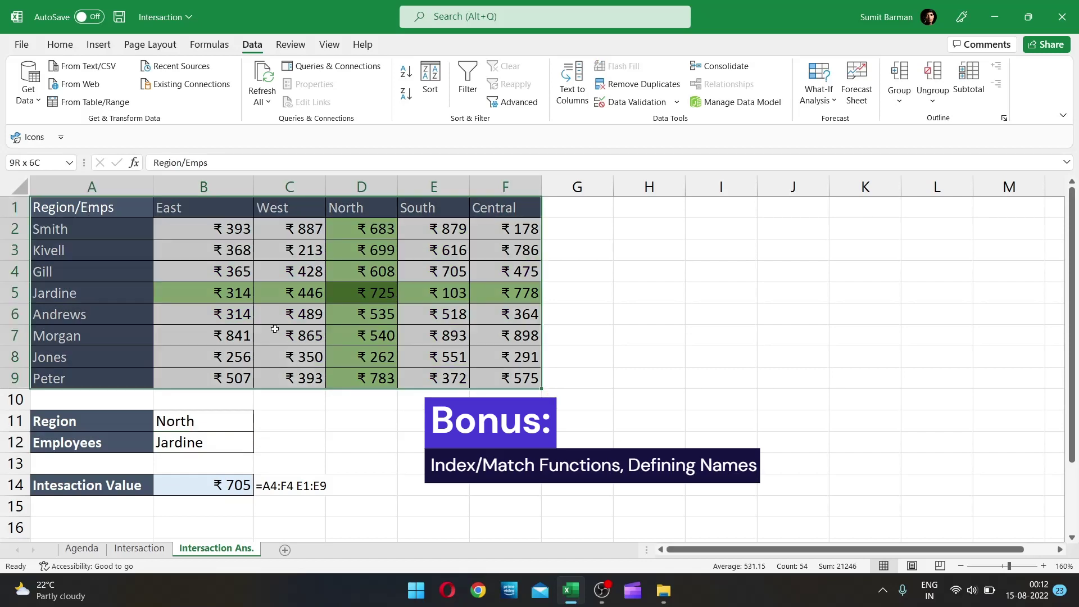
{"action": "left_click", "coordinate": [232, 274]}
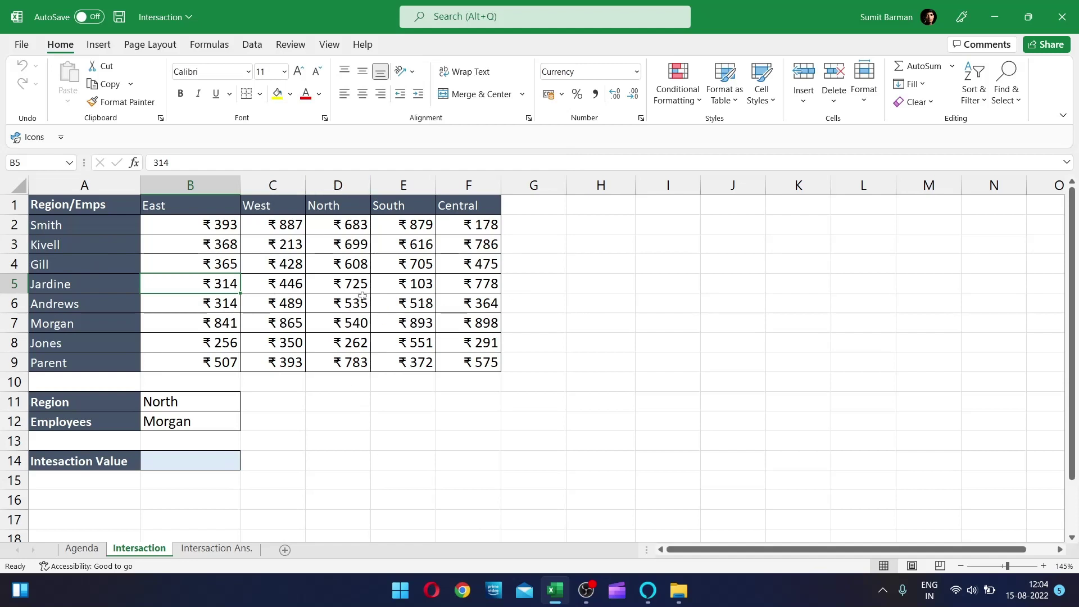
Step: Compare the region headers B1:F1 with the Region value in B11 on the Intersaction sheet, ending at the first data cell B2
{"action": "left_click", "coordinate": [200, 205]}
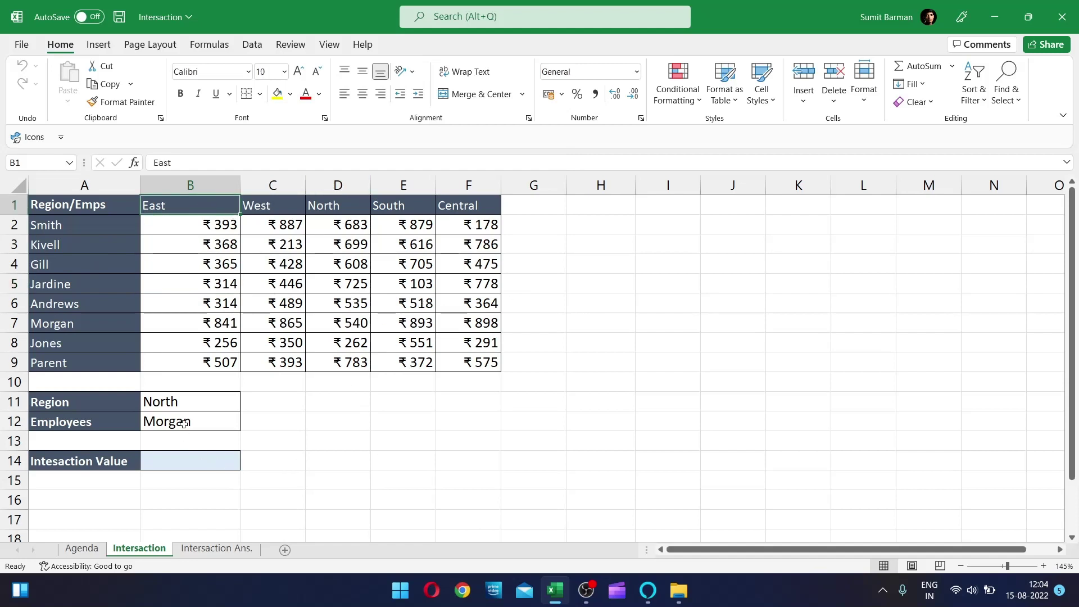
{"action": "left_click", "coordinate": [467, 202], "text": "shift"}
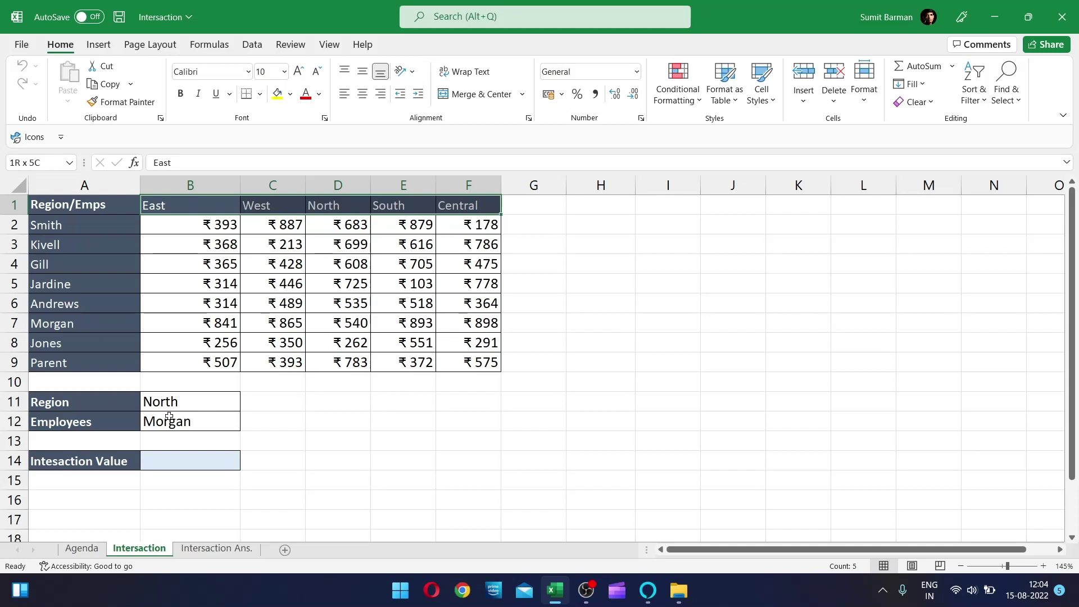
{"action": "left_click", "coordinate": [184, 402]}
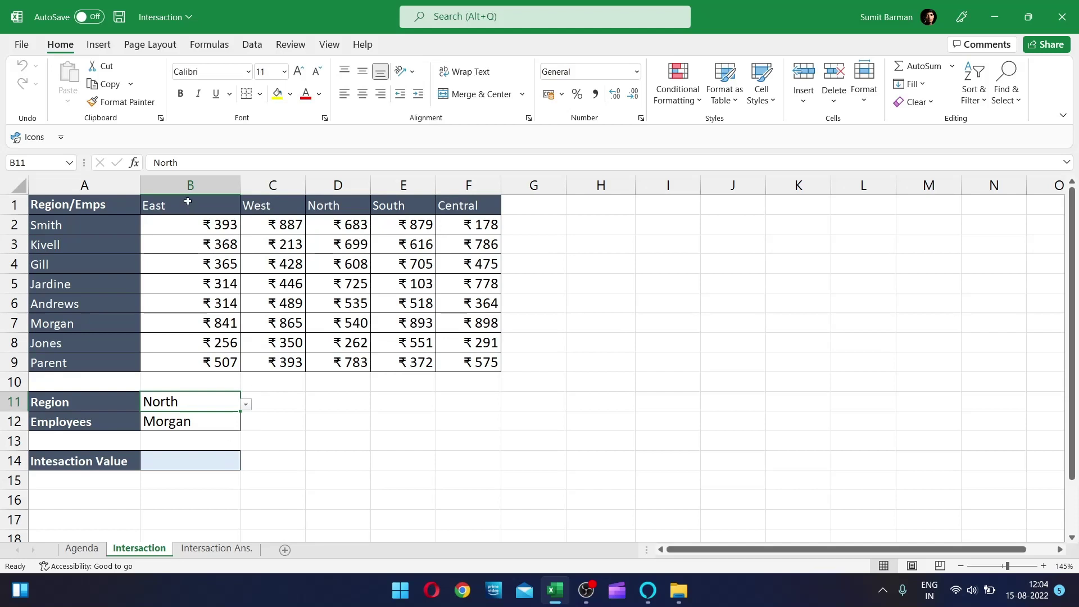
{"action": "left_click", "coordinate": [189, 208]}
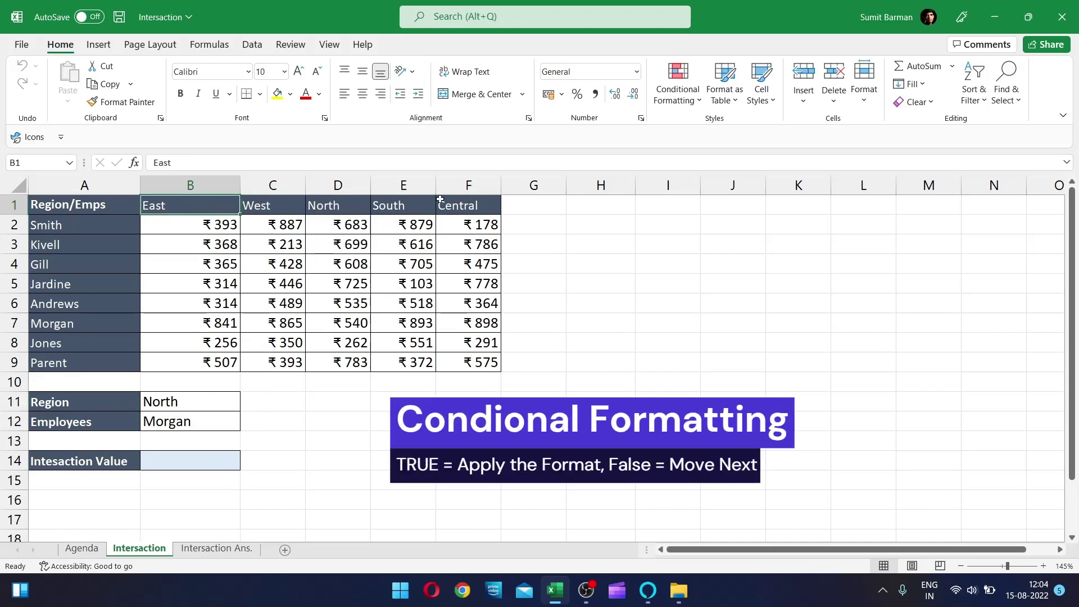
{"action": "left_click_drag", "start_coordinate": [190, 208], "coordinate": [483, 206]}
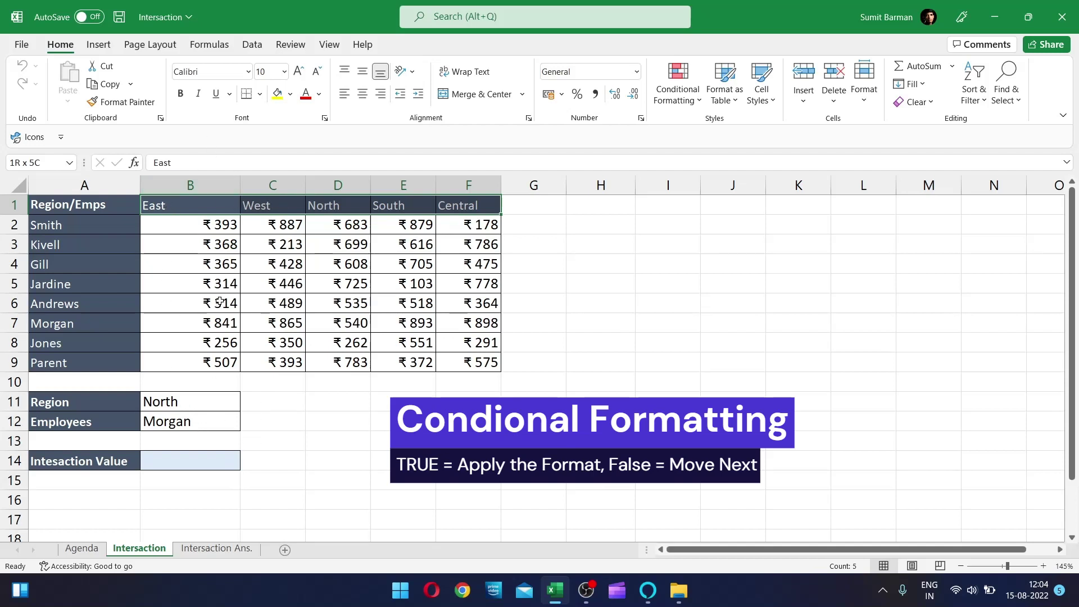
{"action": "left_click", "coordinate": [204, 406]}
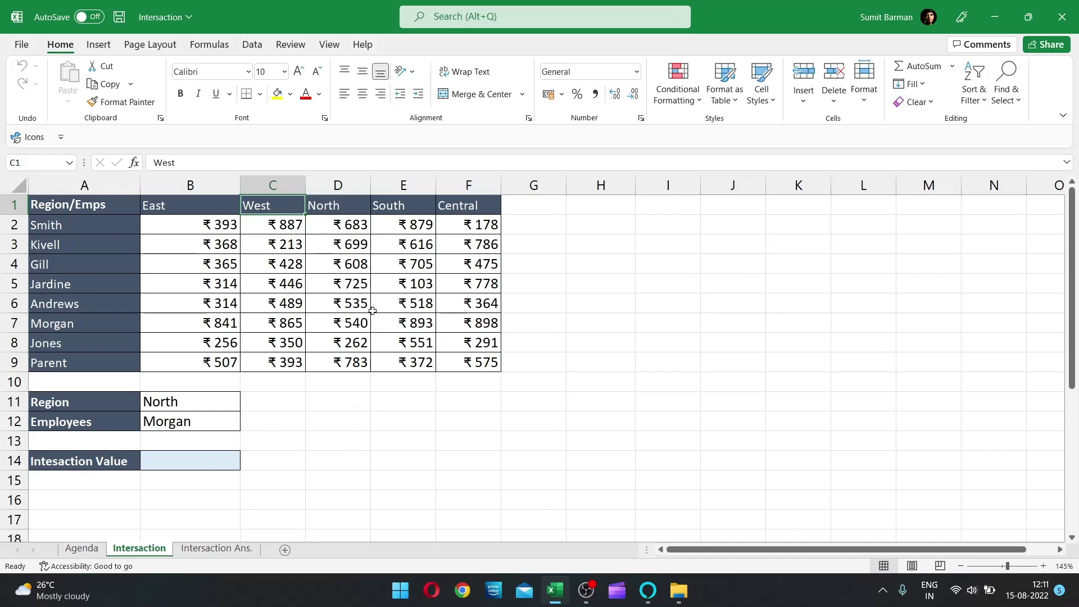
{"action": "left_click", "coordinate": [196, 228]}
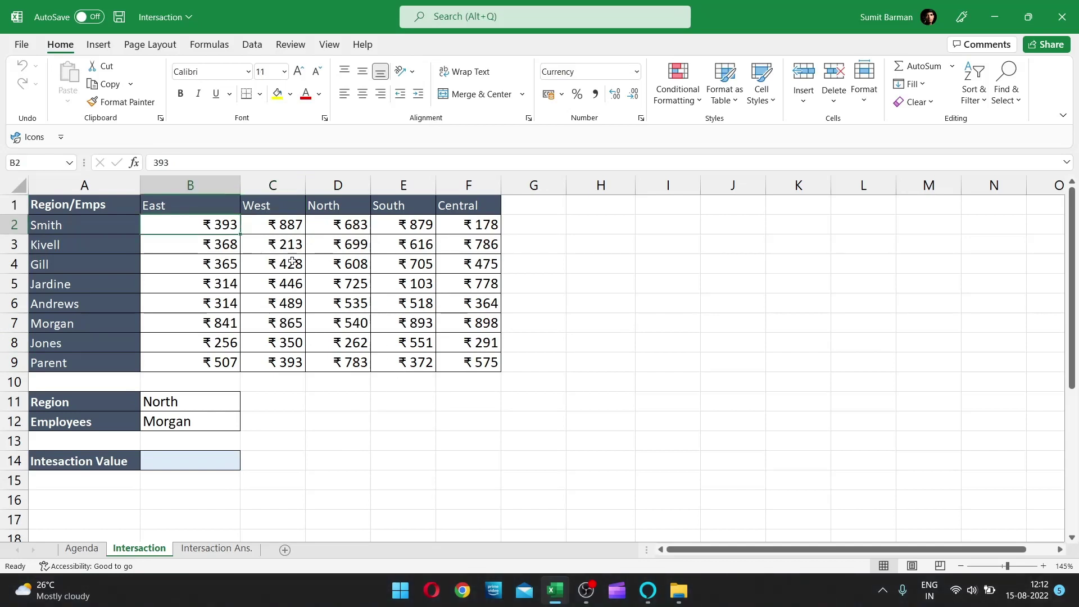
Step: Start a new conditional formatting rule for the data range B2:F9 that uses a formula to determine which cells to format
{"action": "left_click", "coordinate": [486, 366], "text": "shift"}
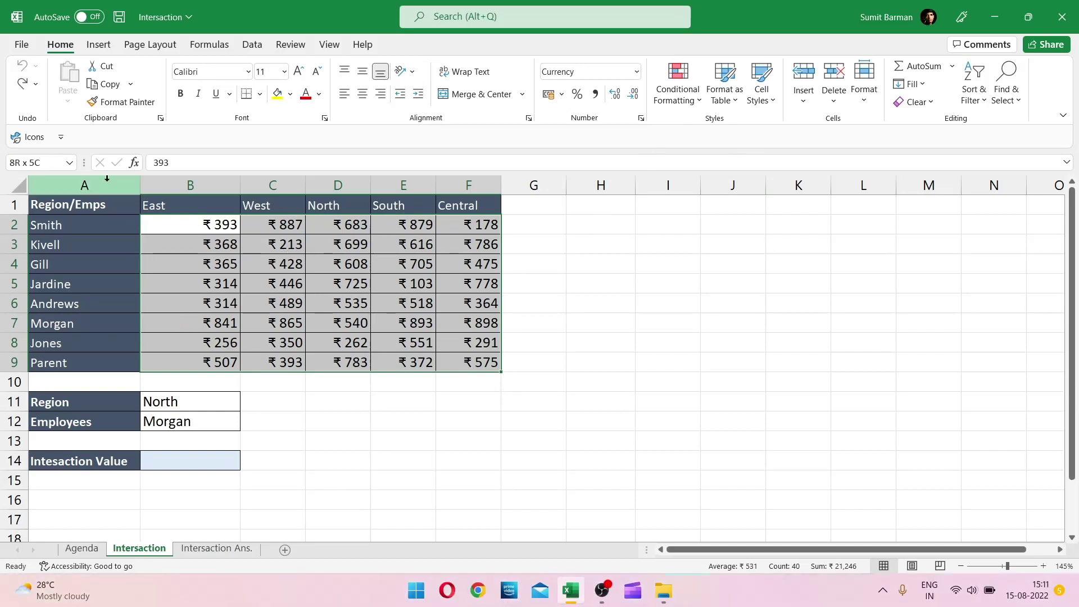
{"action": "left_click", "coordinate": [672, 98]}
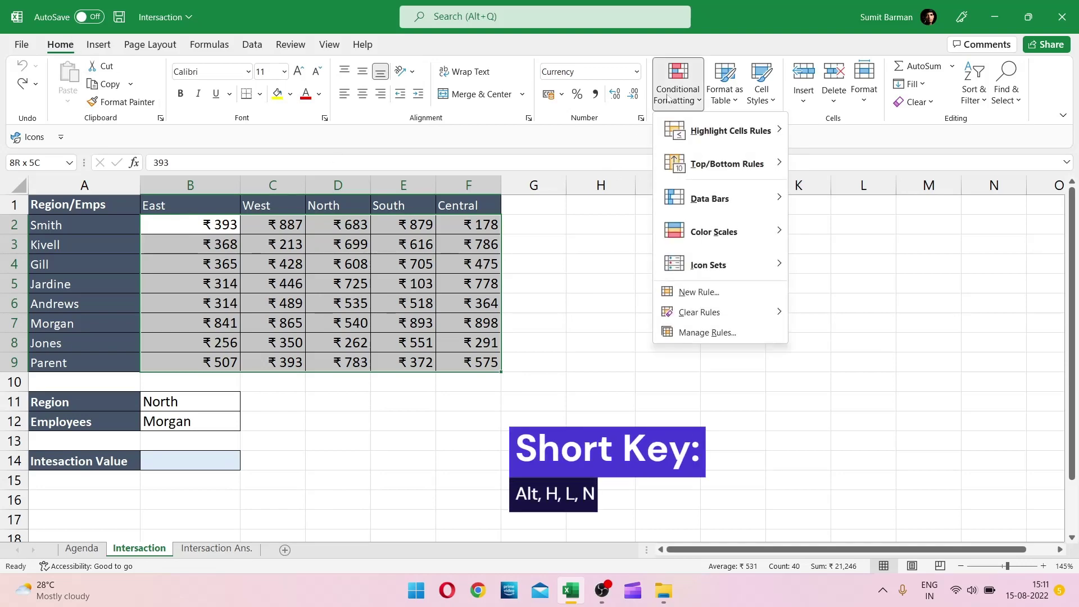
{"action": "left_click", "coordinate": [691, 292]}
{"action": "left_click_drag", "start_coordinate": [551, 184], "coordinate": [607, 169]}
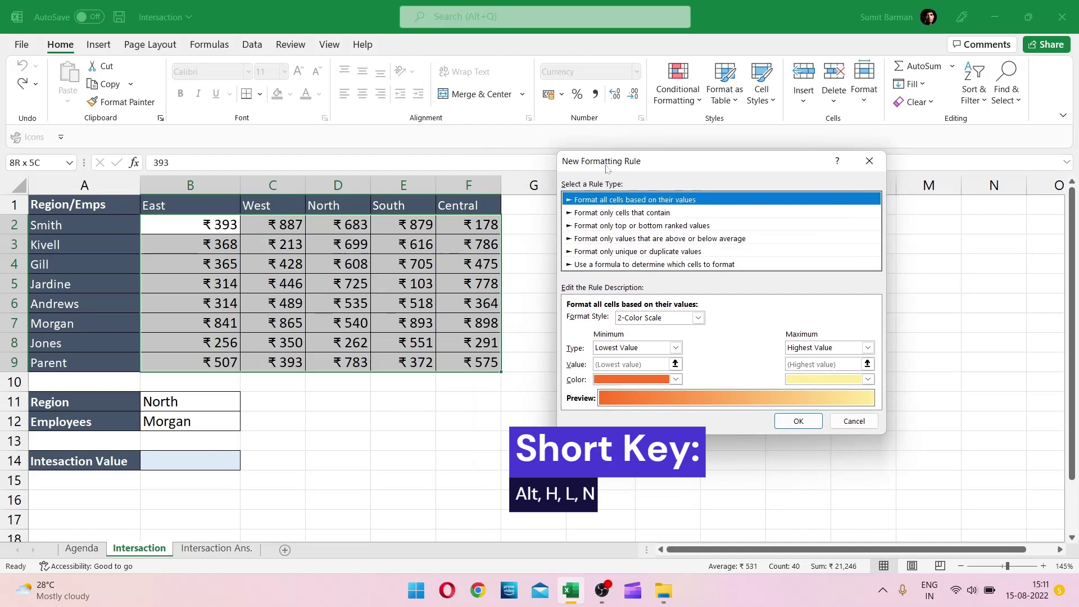
{"action": "left_click", "coordinate": [610, 264]}
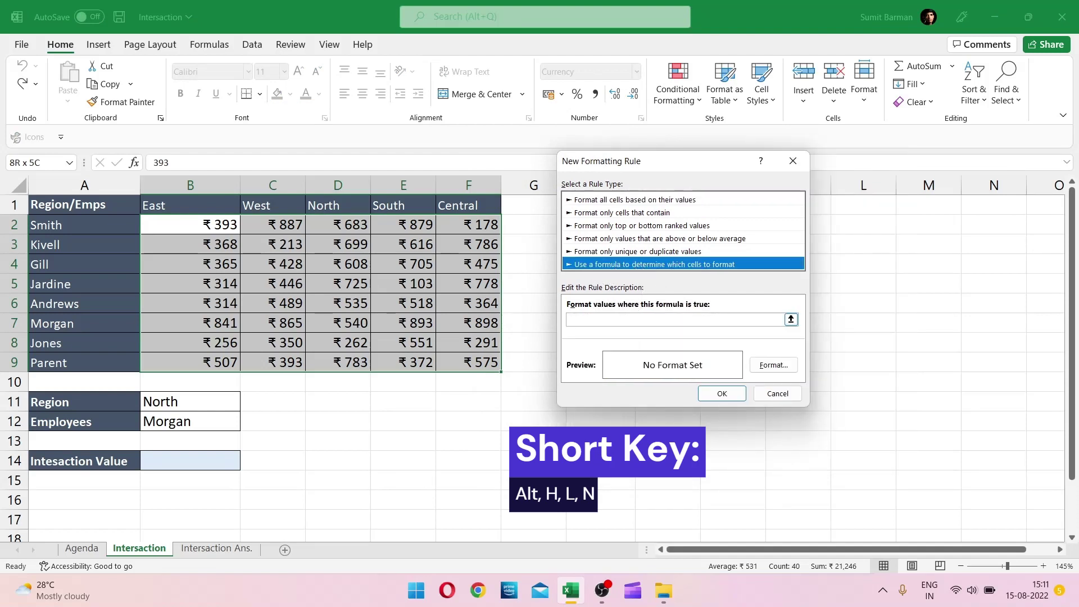
{"action": "left_click", "coordinate": [632, 320]}
{"action": "left_click_drag", "start_coordinate": [643, 165], "coordinate": [637, 219]}
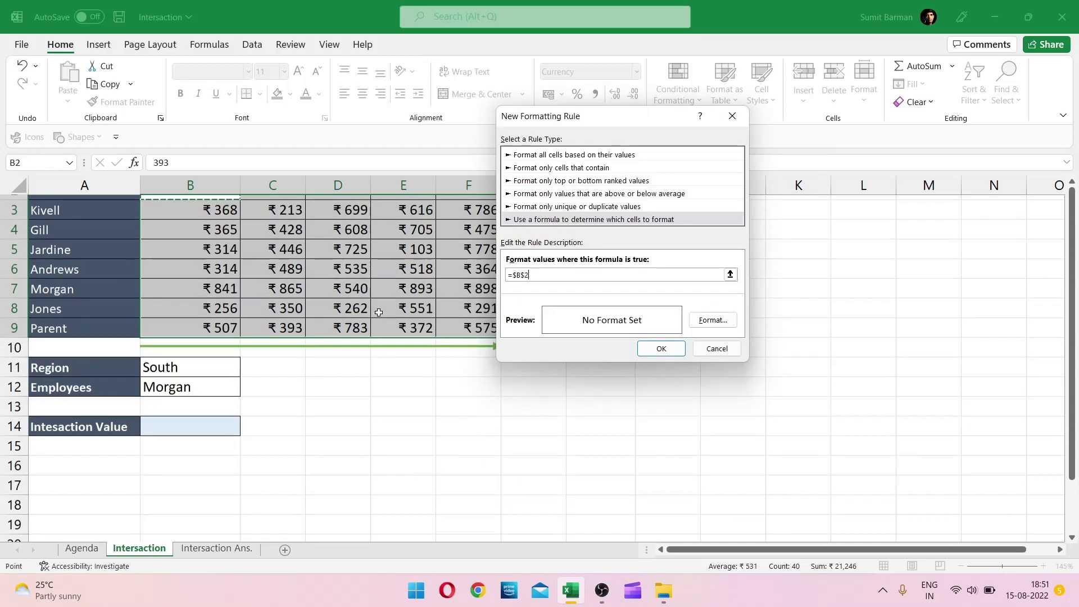
Step: Enter the rule formula =B$1=$B$11, comparing each region header with the selected Region and locking only the row of B1
{"action": "scroll", "coordinate": [379, 312], "scroll_direction": "up", "scroll_amount": 1}
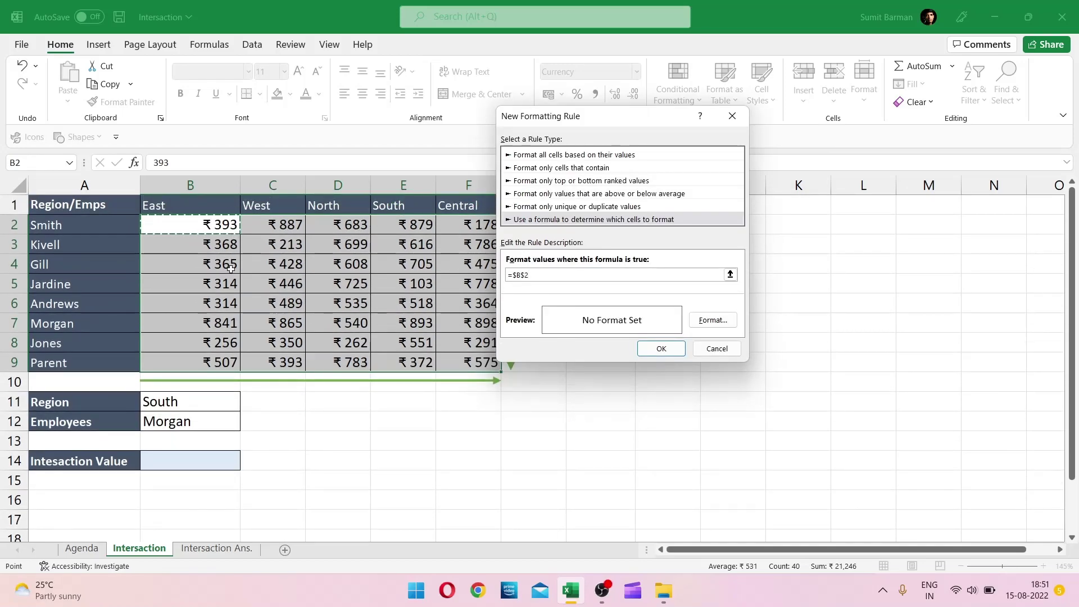
{"action": "key", "text": "BackSpace"}
{"action": "key", "text": "BackSpace"}
{"action": "key", "text": "BackSpace"}
{"action": "key", "text": "BackSpace"}
{"action": "key", "text": "BackSpace"}
{"action": "left_click", "coordinate": [199, 204]}
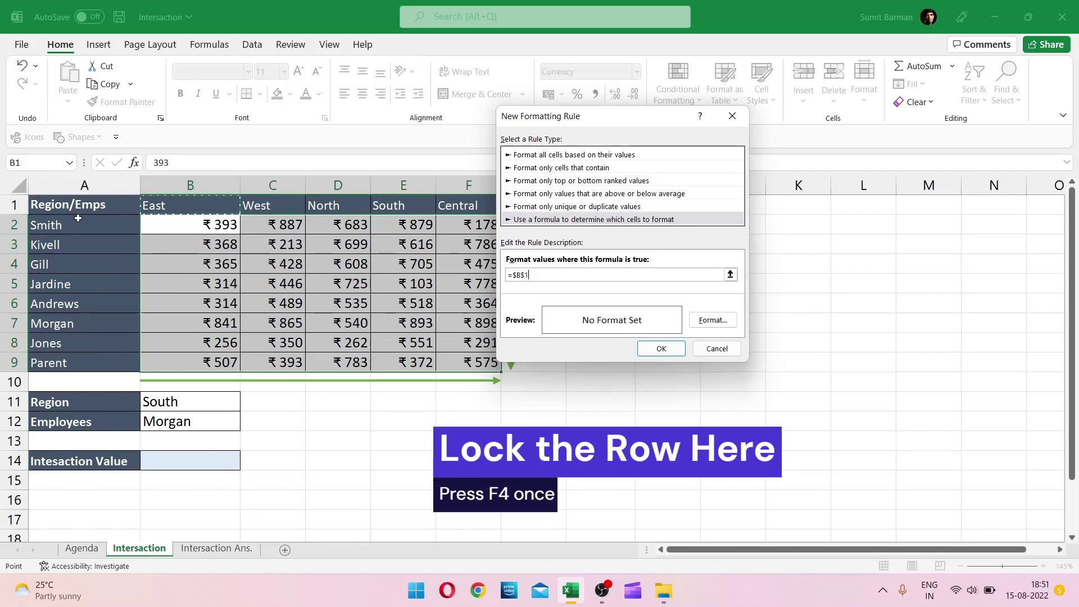
{"action": "key", "text": "F4"}
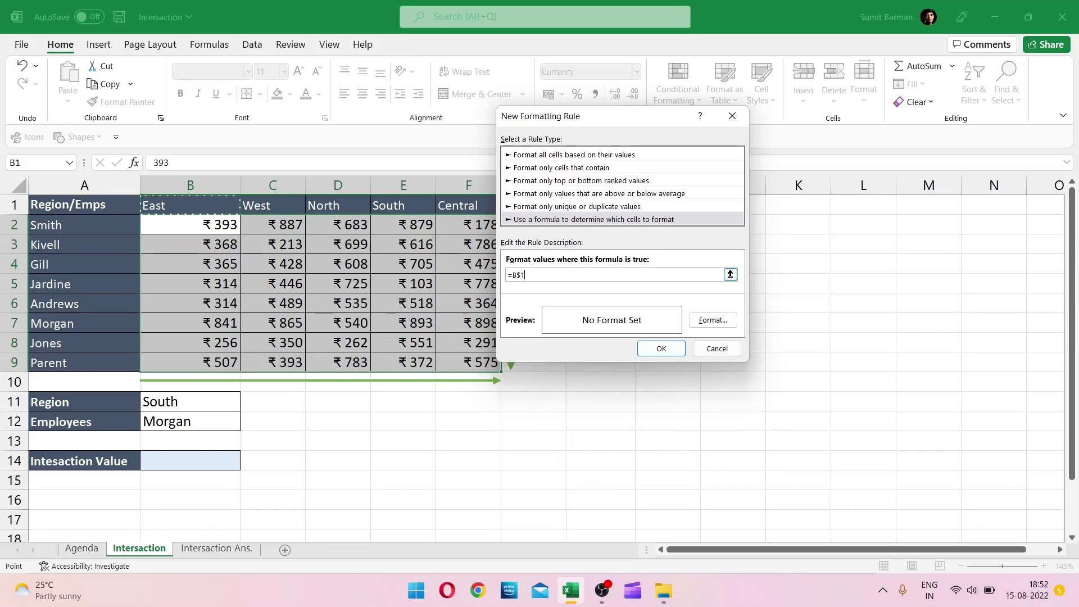
{"action": "type", "text": "="}
{"action": "left_click", "coordinate": [161, 402]}
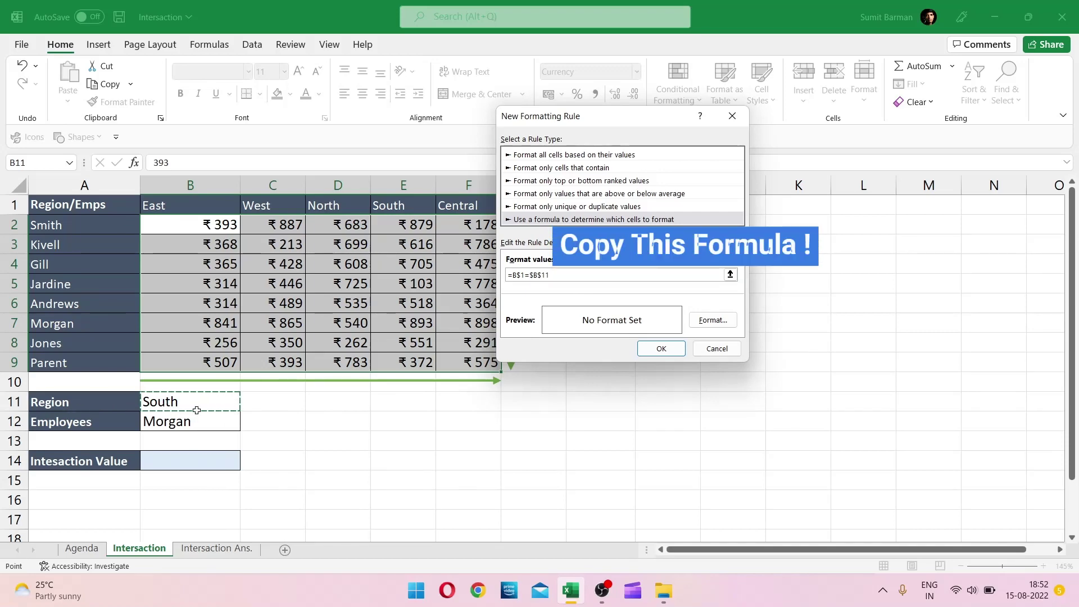
Step: Give the region column rule a light green fill and apply it to the table
{"action": "left_click", "coordinate": [713, 320]}
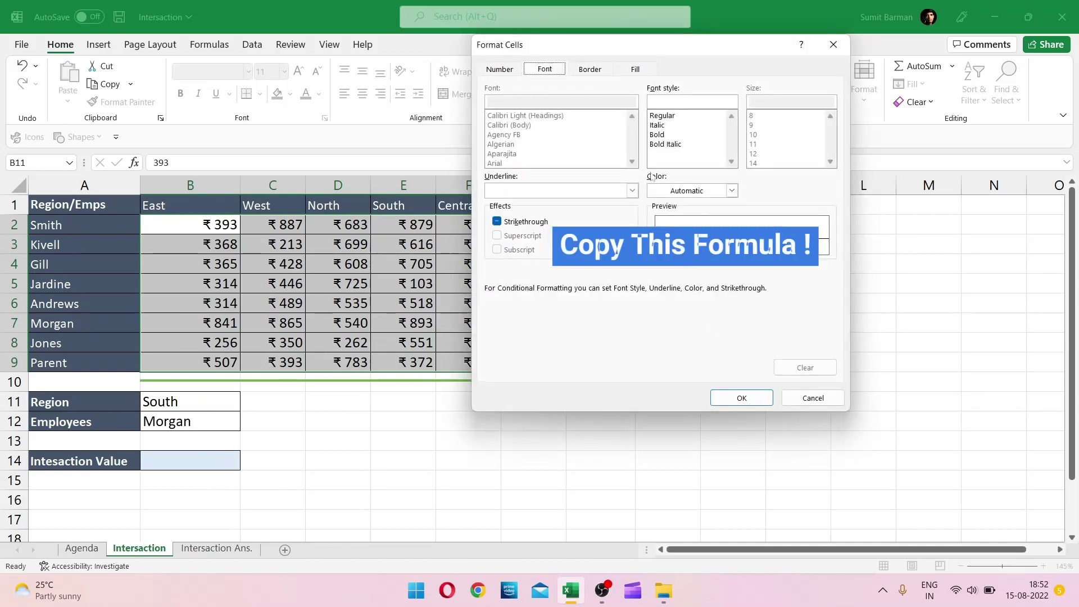
{"action": "left_click", "coordinate": [636, 69]}
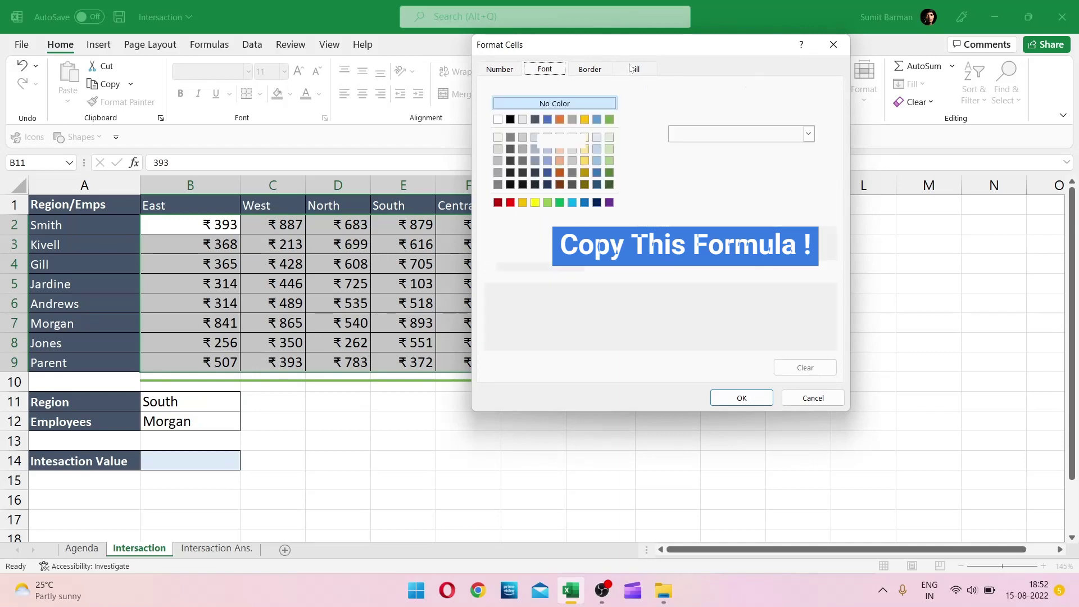
{"action": "left_click", "coordinate": [609, 150]}
{"action": "left_click", "coordinate": [745, 399]}
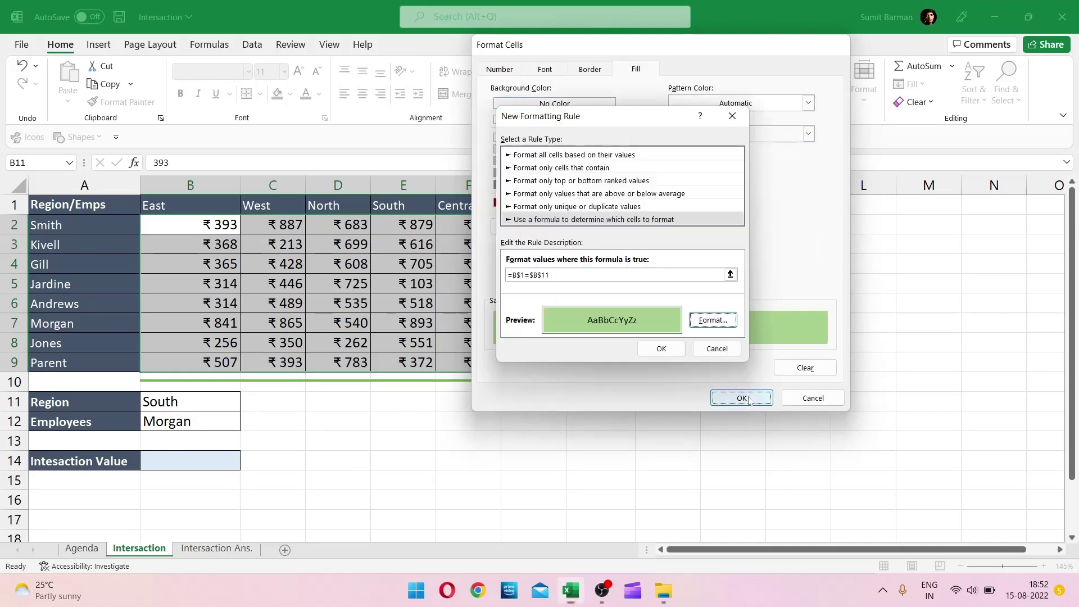
{"action": "left_click", "coordinate": [674, 355]}
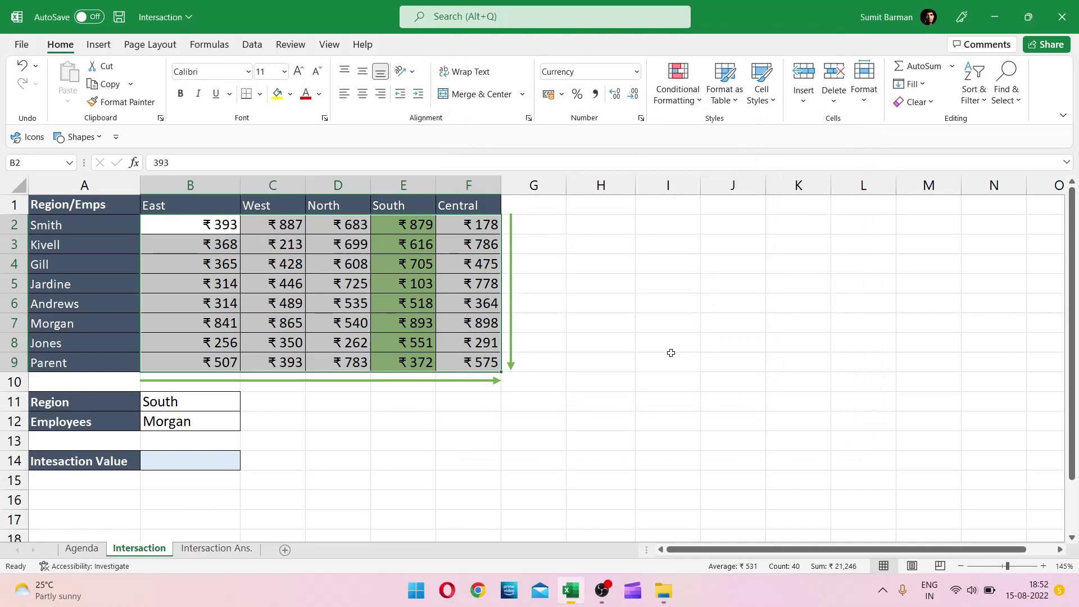
Step: Check the highlighted South column against the Region choice in B11, the headers B1:E1 and the data range B2:F9
{"action": "left_click", "coordinate": [406, 221]}
{"action": "left_click", "coordinate": [210, 403]}
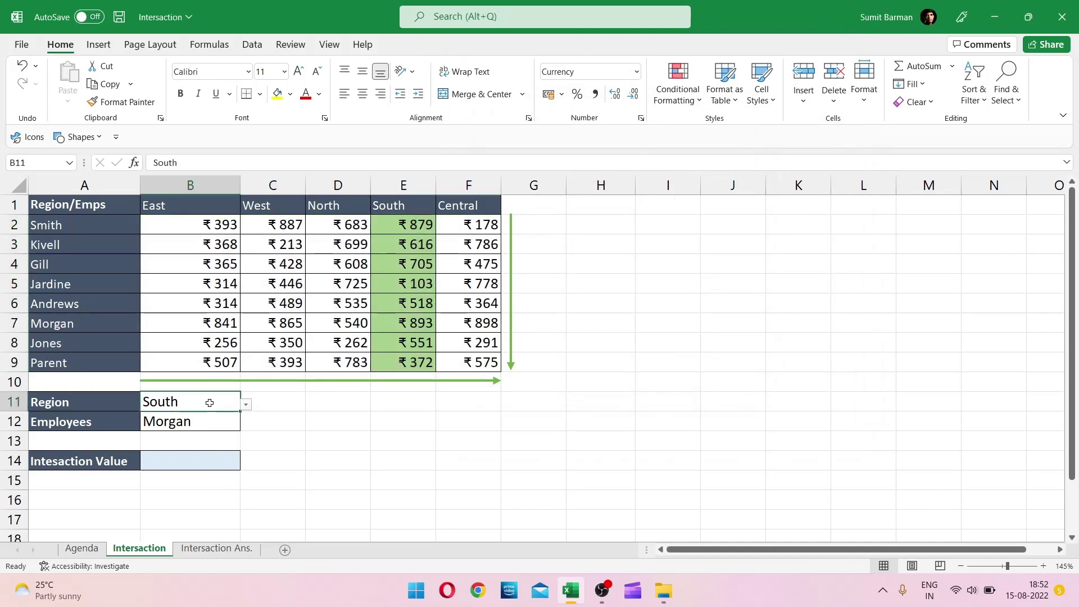
{"action": "left_click", "coordinate": [246, 405]}
{"action": "left_click", "coordinate": [206, 458]}
{"action": "left_click", "coordinate": [175, 209]}
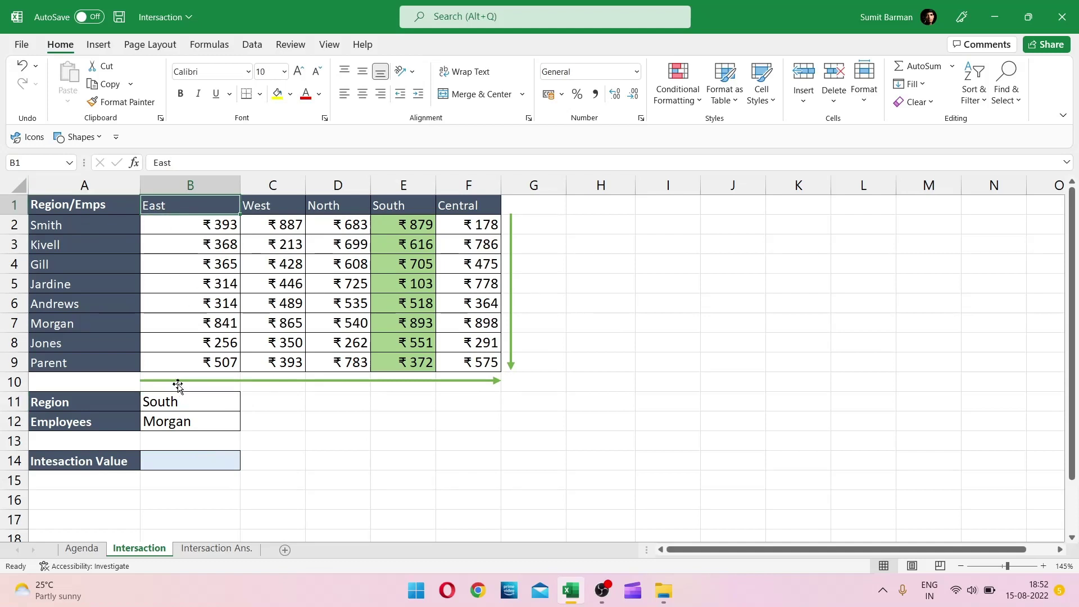
{"action": "left_click", "coordinate": [284, 208]}
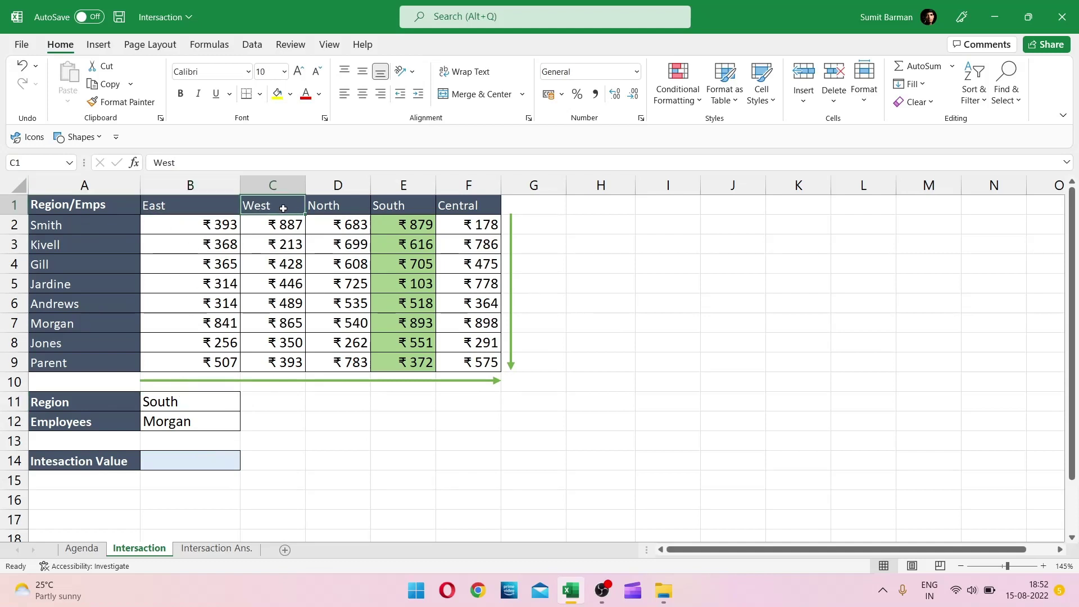
{"action": "left_click", "coordinate": [352, 209]}
{"action": "left_click", "coordinate": [402, 209]}
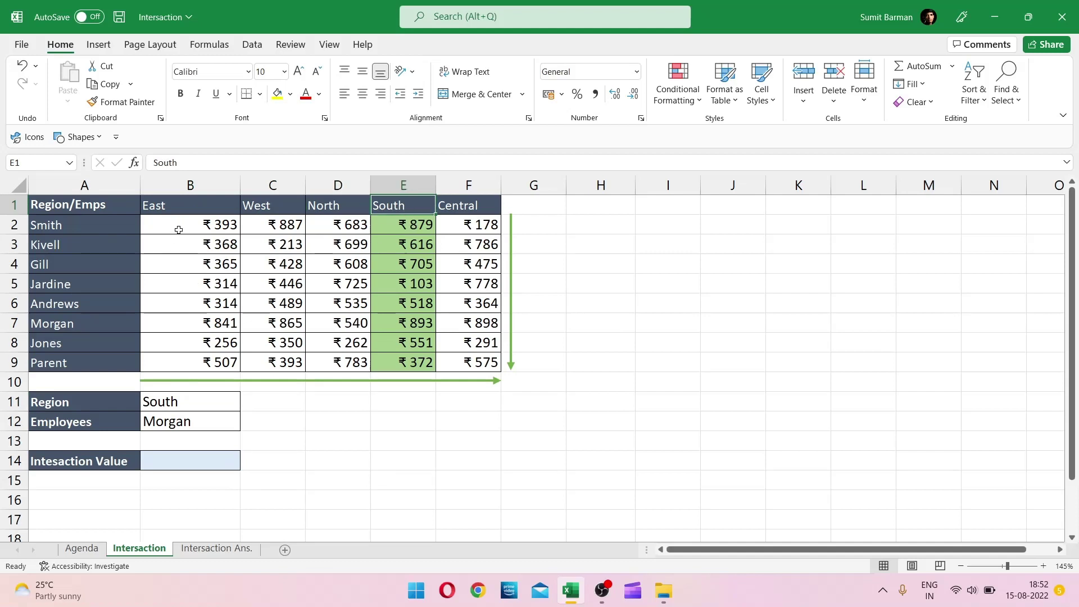
{"action": "left_click_drag", "start_coordinate": [174, 230], "coordinate": [449, 363]}
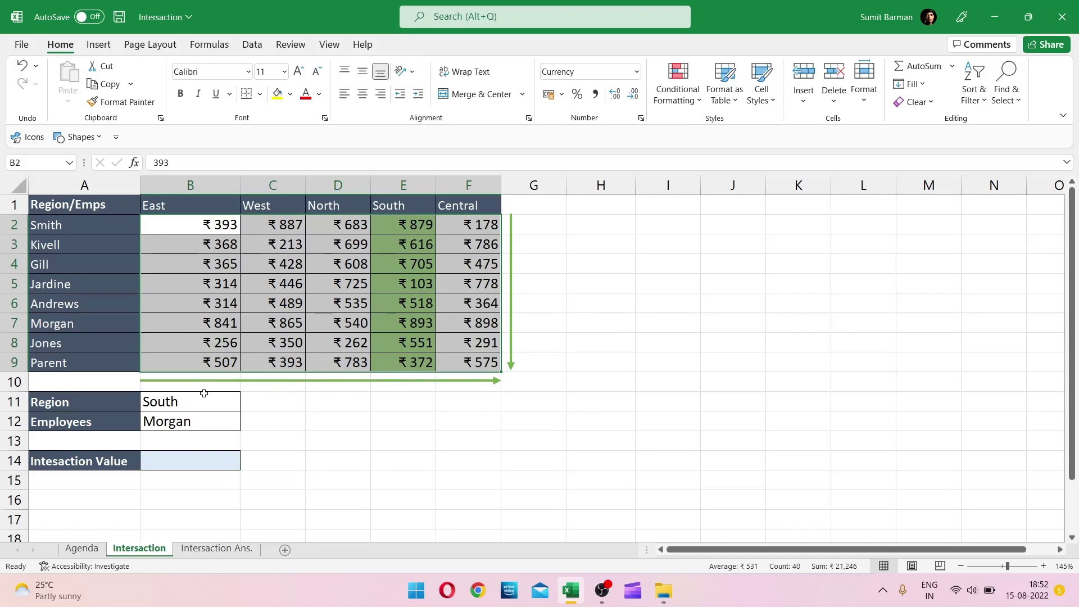
{"action": "left_click", "coordinate": [584, 230]}
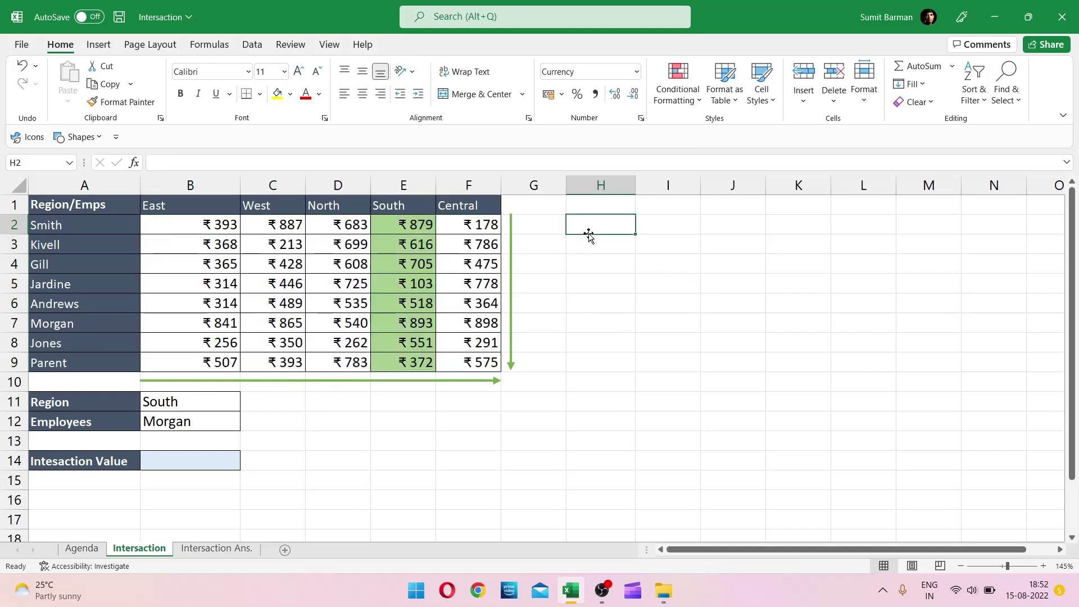
{"action": "left_click", "coordinate": [573, 335]}
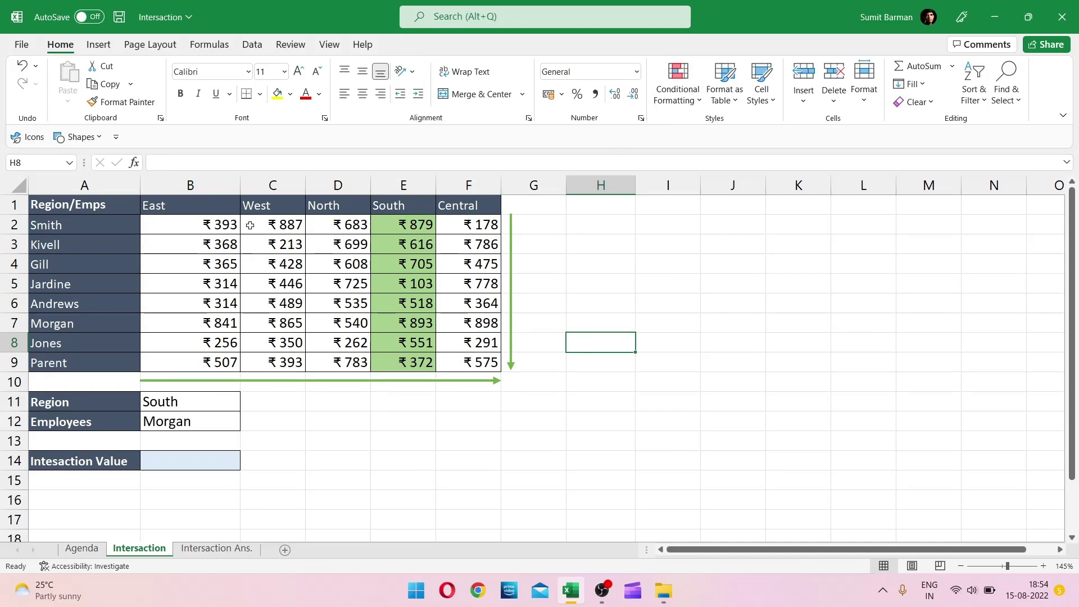
Step: Start a second formula-based conditional formatting rule for the data range B2:F9
{"action": "left_click_drag", "start_coordinate": [195, 233], "coordinate": [455, 368]}
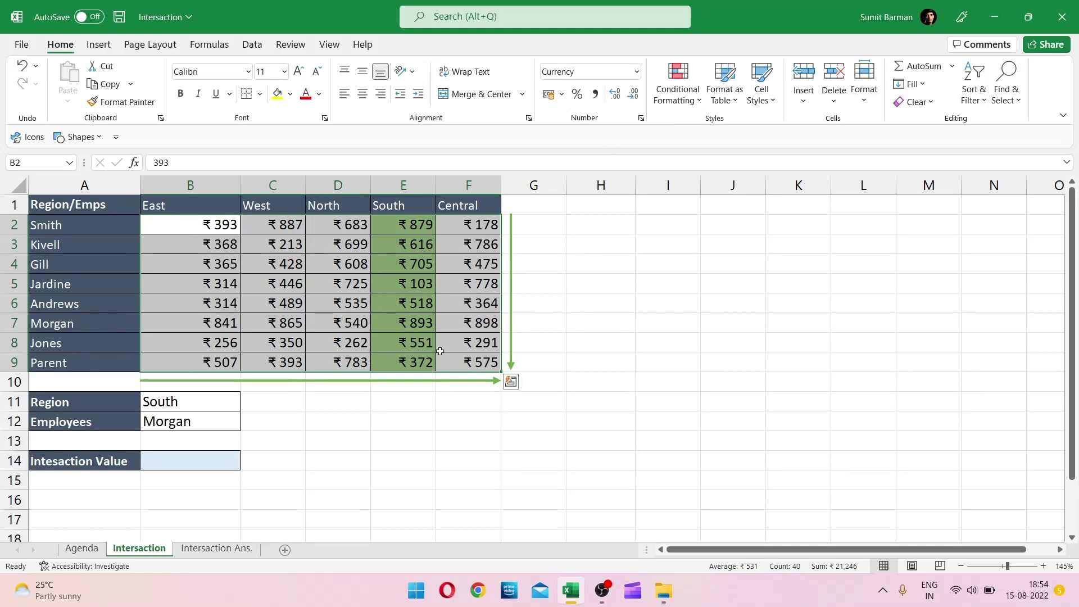
{"action": "left_click", "coordinate": [683, 100]}
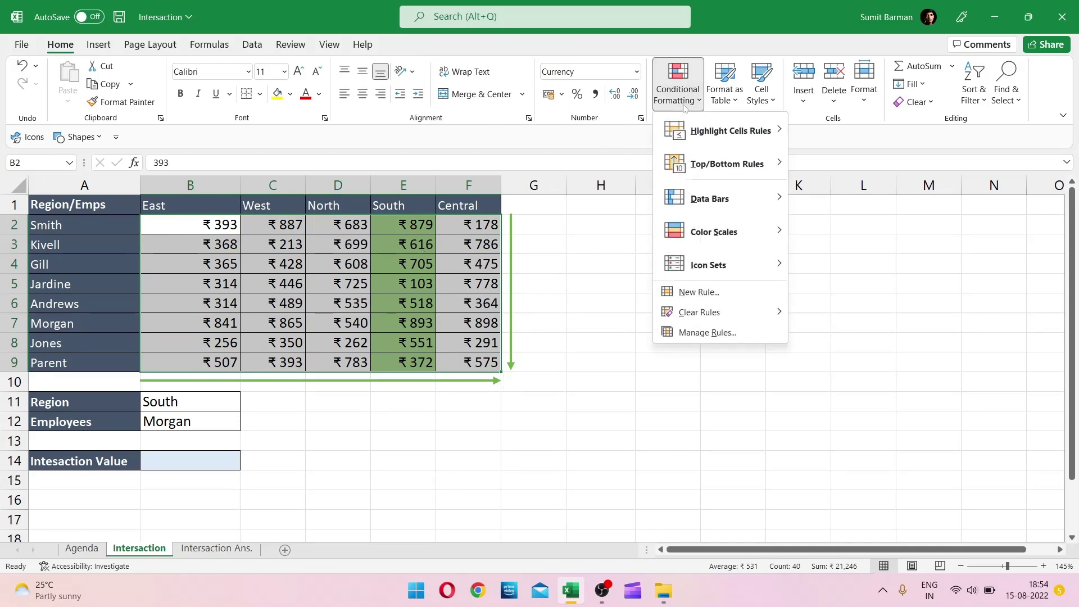
{"action": "key", "text": "Escape"}
{"action": "key", "text": "alt"}
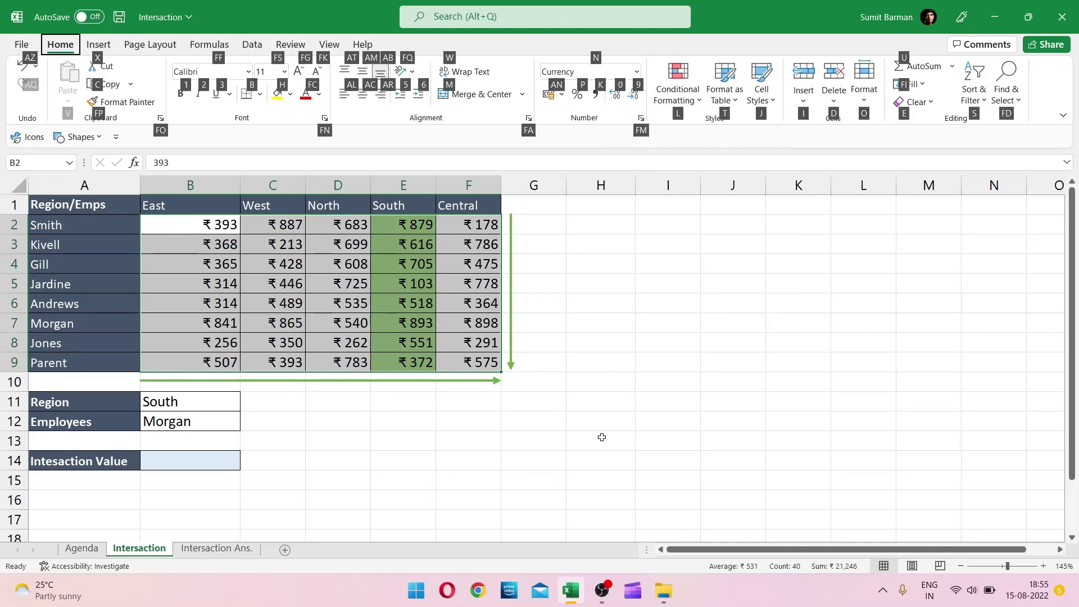
{"action": "key", "text": "l"}
{"action": "key", "text": "n"}
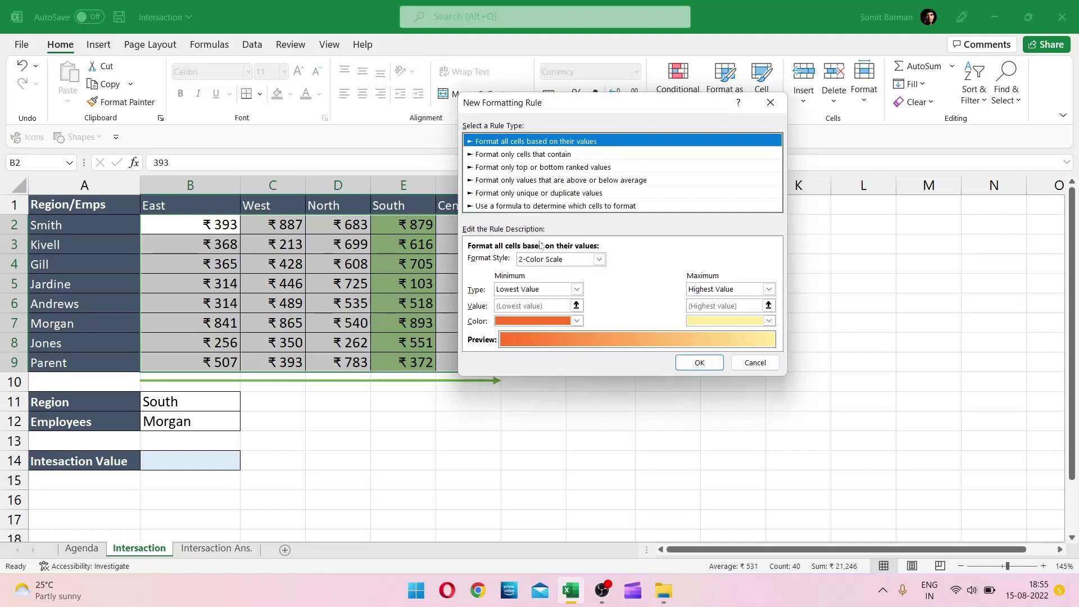
{"action": "left_click", "coordinate": [558, 206]}
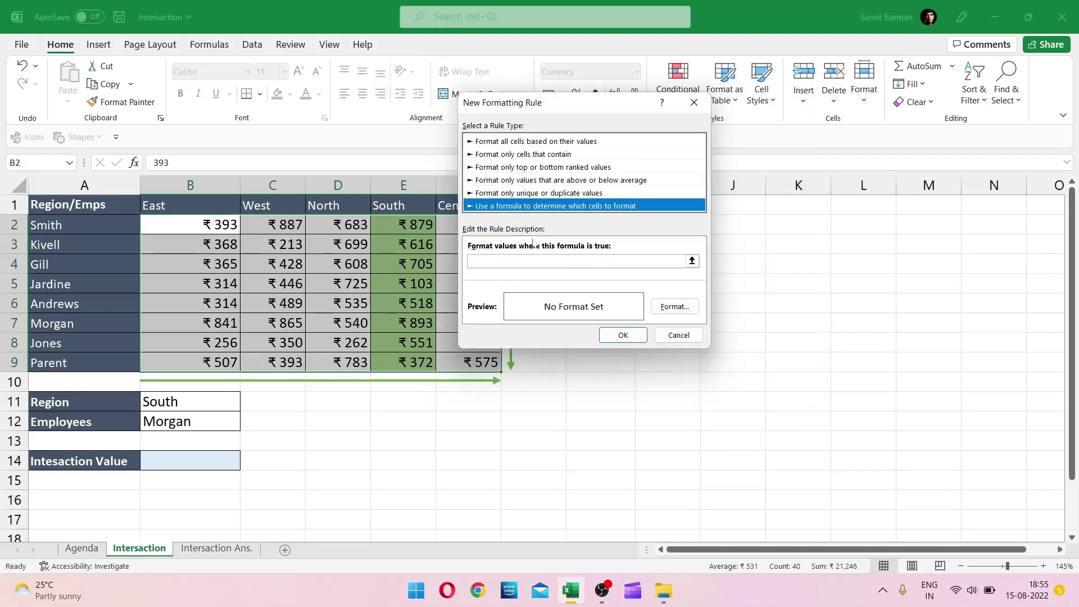
{"action": "key", "text": "Tab"}
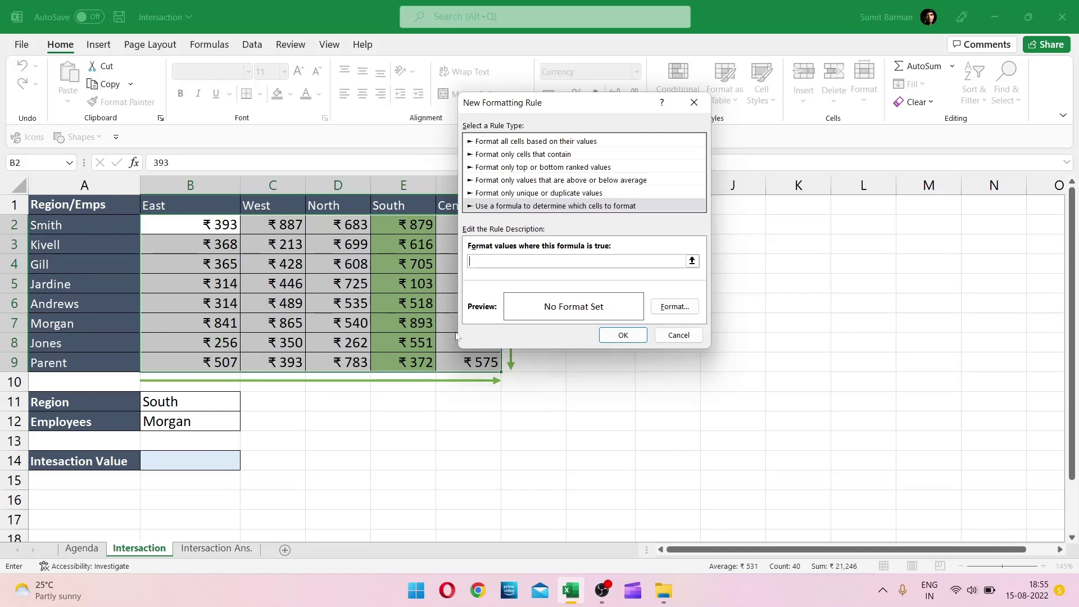
Step: Enter the rule formula =$A2=$B$12, comparing each row's employee with the Employees value and locking only the column of A2
{"action": "type", "text": "="}
{"action": "left_click", "coordinate": [61, 225]}
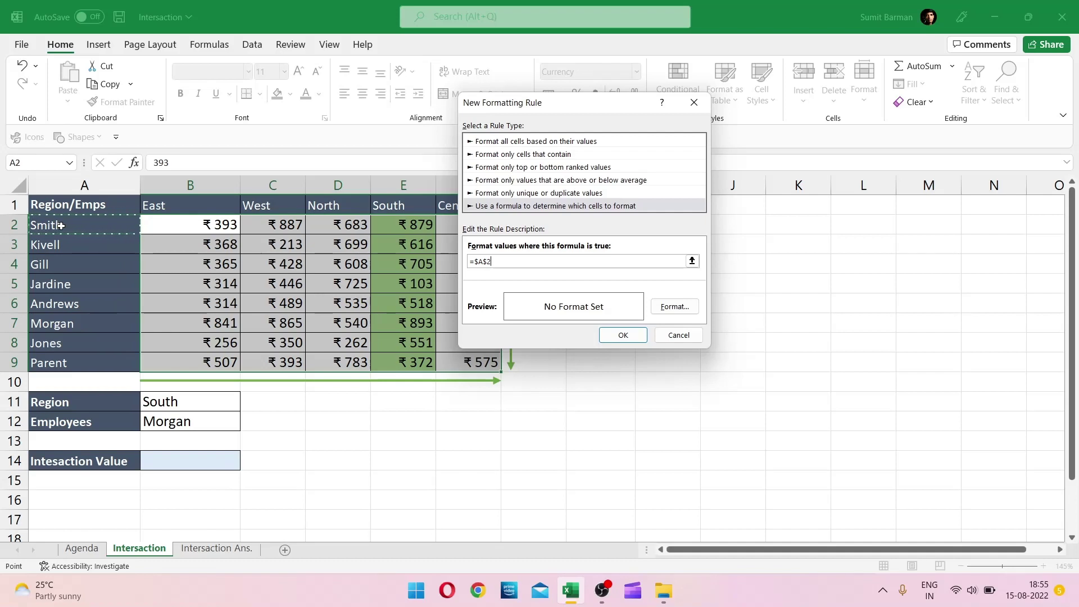
{"action": "key", "text": "F4"}
{"action": "key", "text": "F4"}
{"action": "type", "text": "="}
{"action": "left_click", "coordinate": [173, 429]}
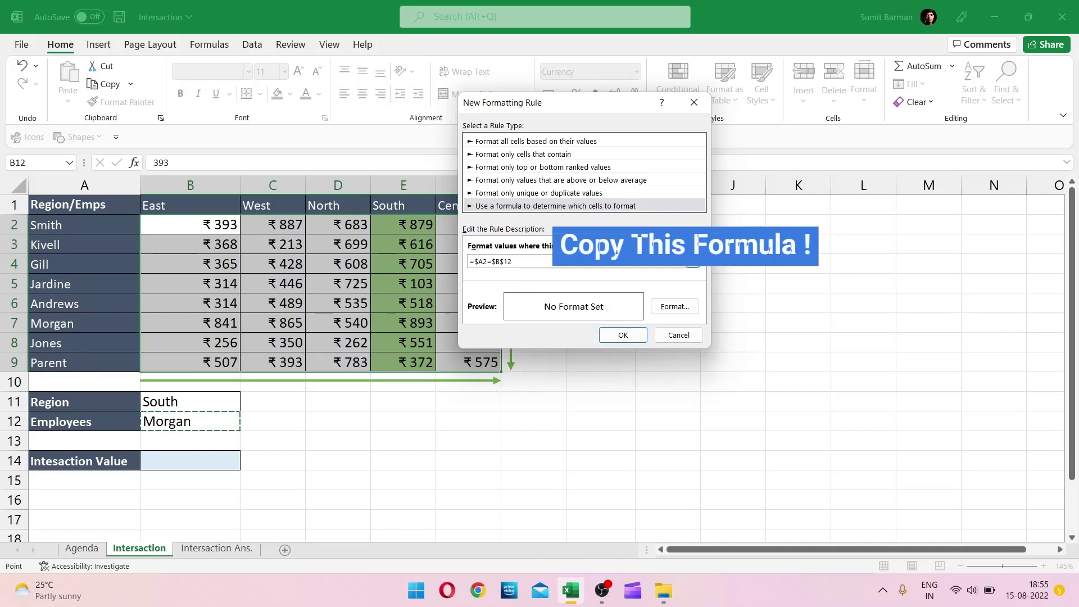
Step: Copy the $A2=$B$12 part of the rule formula, without its leading equals sign
{"action": "key", "text": "shift+Left"}
{"action": "key", "text": "shift+Left"}
{"action": "key", "text": "shift+Left"}
{"action": "key", "text": "shift+Left"}
{"action": "key", "text": "shift+Left"}
{"action": "key", "text": "shift+Left"}
{"action": "key", "text": "shift+Left"}
{"action": "key", "text": "shift+Left"}
{"action": "key", "text": "shift+Left"}
{"action": "key", "text": "ctrl+c"}
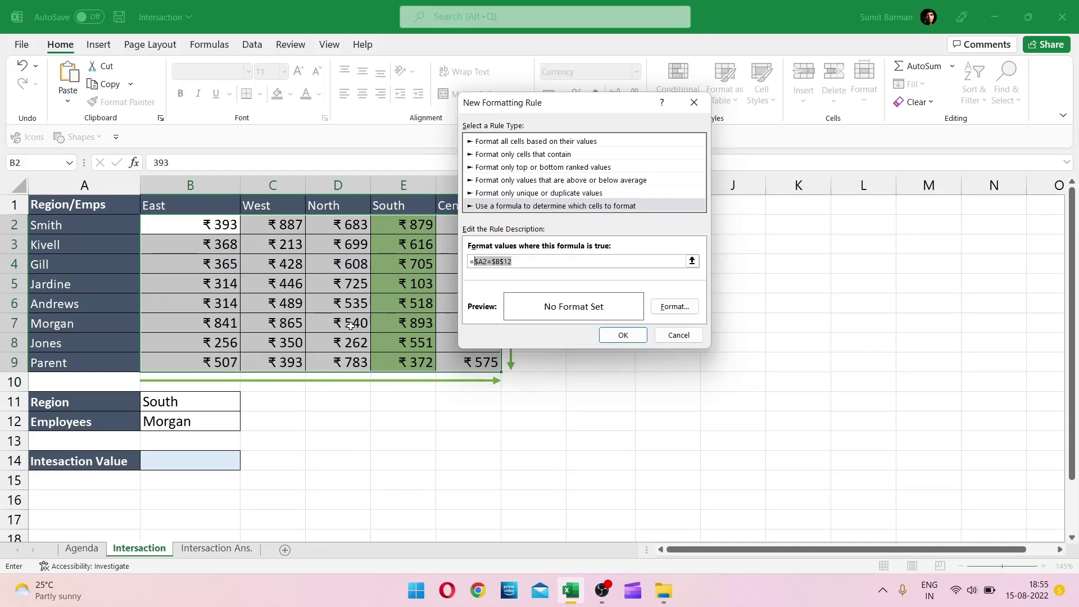
Step: Set the employee row rule's fill to the same light green and apply the rule
{"action": "left_click", "coordinate": [674, 306]}
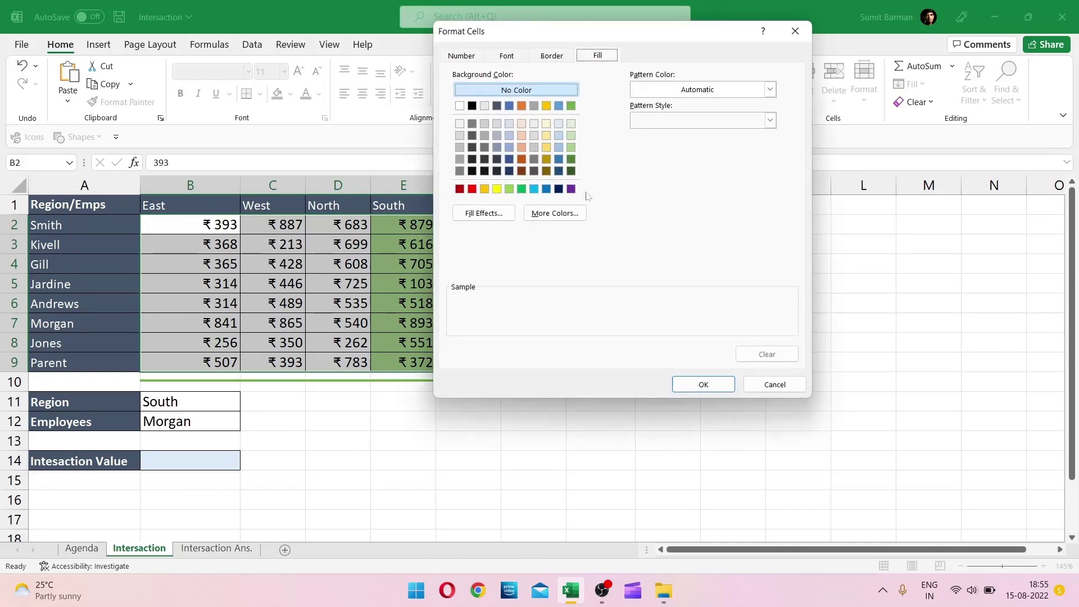
{"action": "left_click", "coordinate": [571, 148]}
{"action": "left_click", "coordinate": [703, 384]}
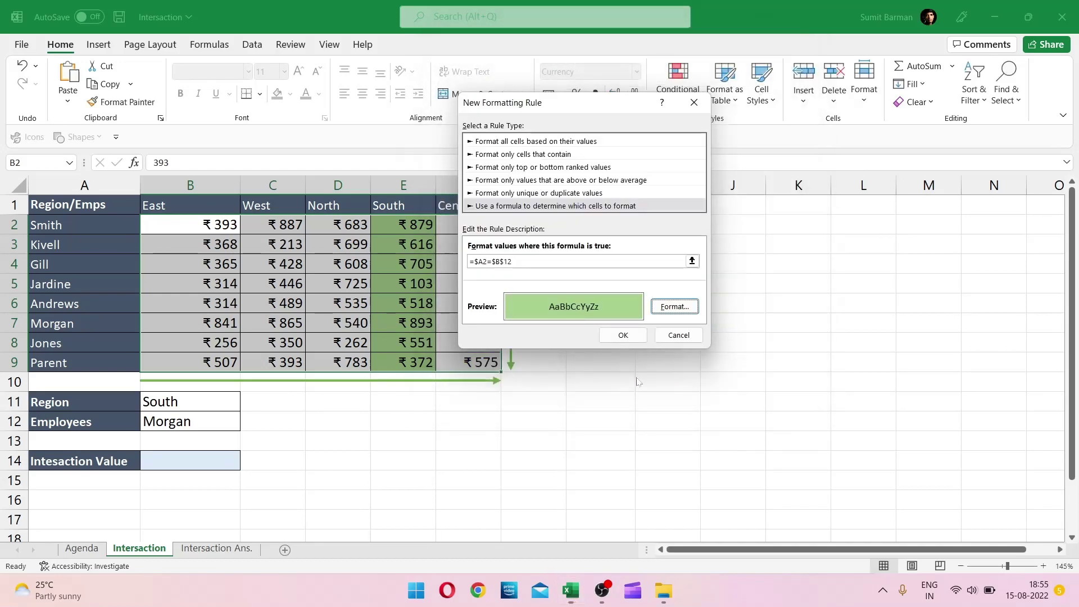
{"action": "left_click", "coordinate": [622, 335]}
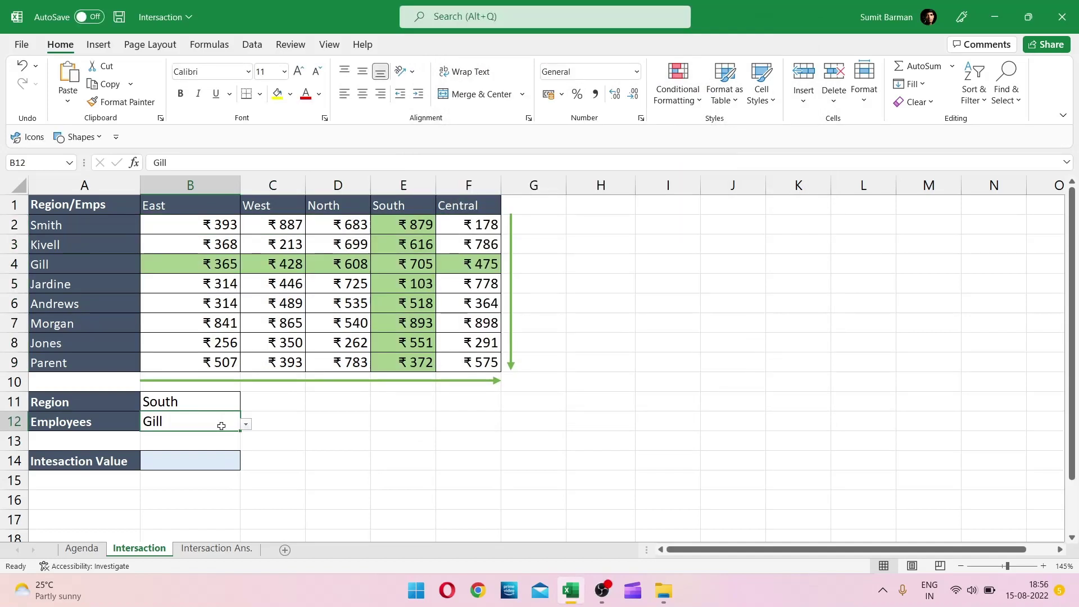
Step: Choose the row 6 employee as the Employees value in B12 and Central as the Region in B11
{"action": "left_click", "coordinate": [245, 424]}
{"action": "left_click", "coordinate": [193, 492]}
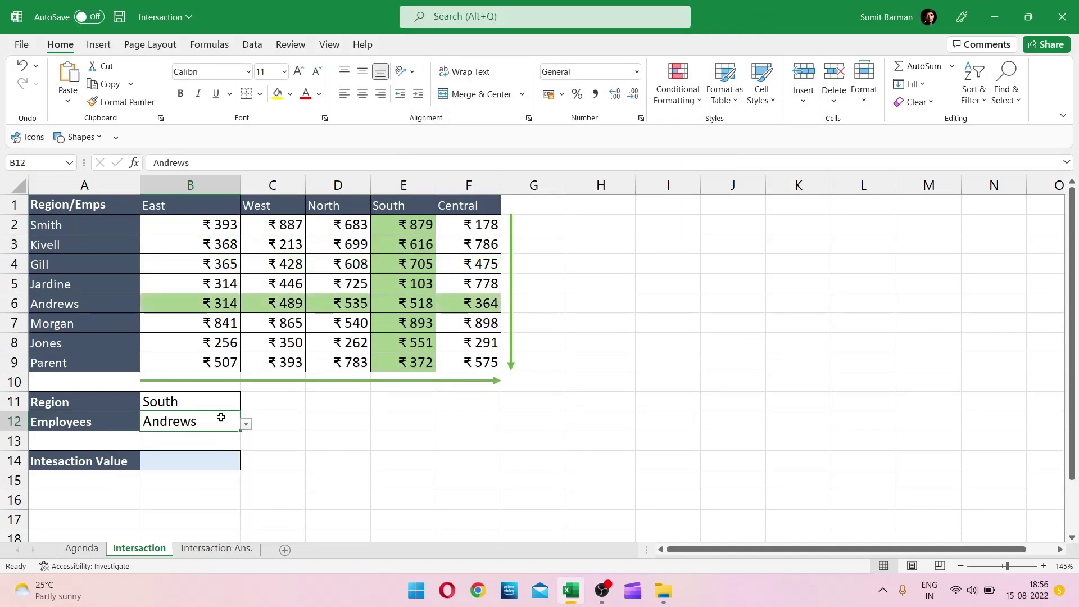
{"action": "left_click", "coordinate": [239, 409]}
{"action": "left_click", "coordinate": [246, 405]}
{"action": "left_click", "coordinate": [163, 475]}
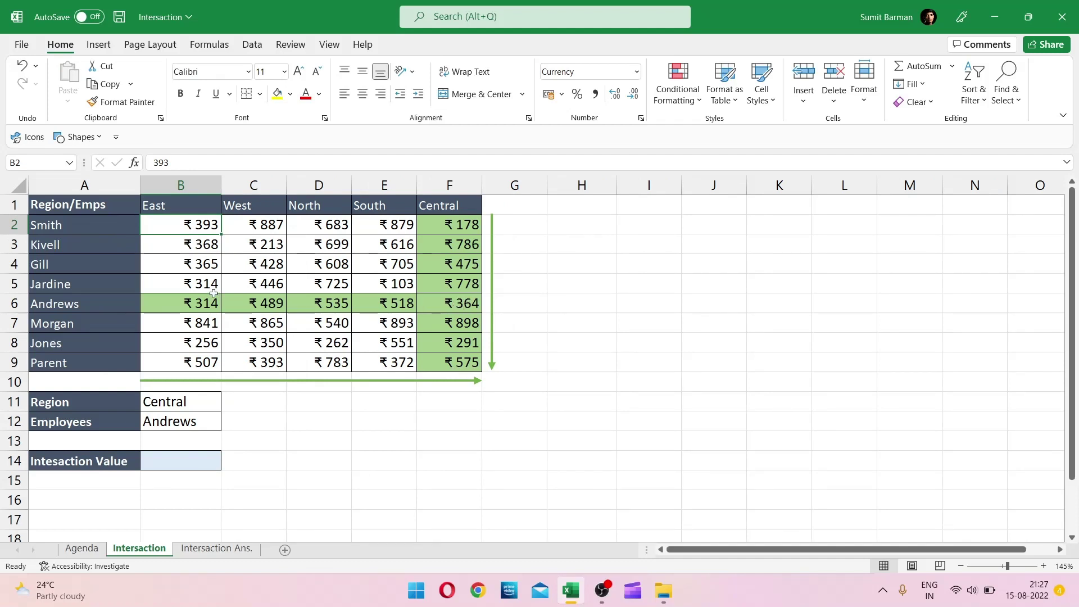
Step: Start a new conditional formatting rule for B2:F9 that uses a formula to determine which cells to format
{"action": "left_click", "coordinate": [440, 367], "text": "shift"}
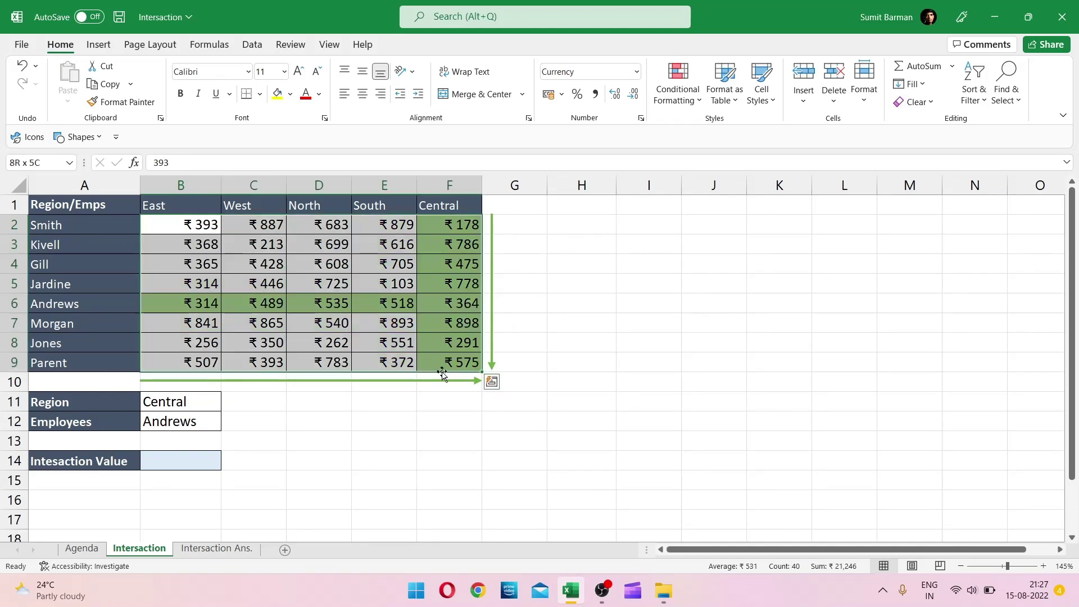
{"action": "key", "text": "alt"}
{"action": "key", "text": "h"}
{"action": "key", "text": "l"}
{"action": "key", "text": "n"}
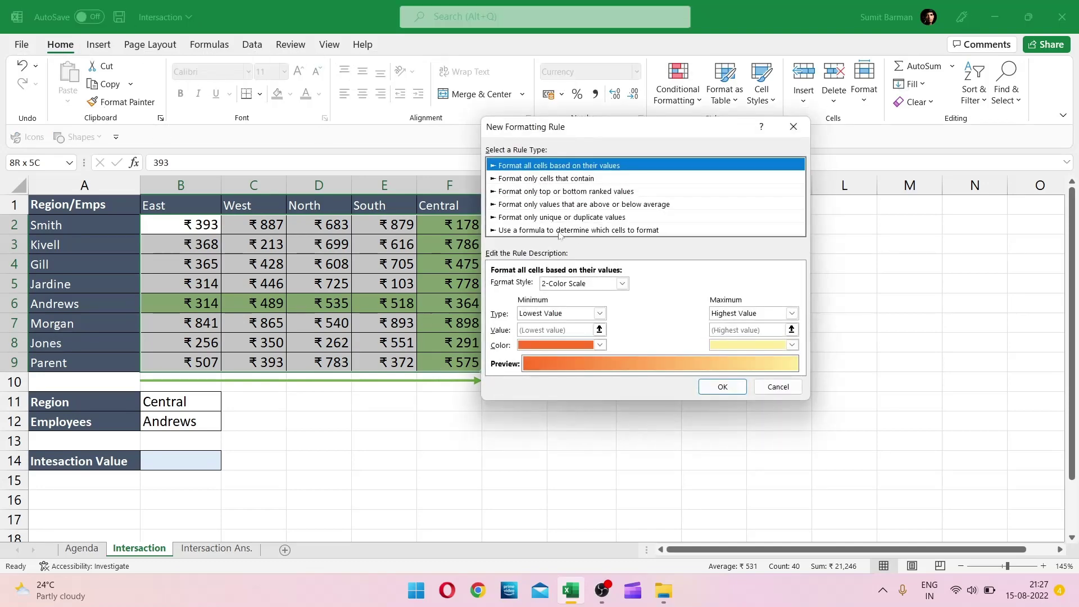
{"action": "key", "text": "Down"}
{"action": "key", "text": "Down"}
{"action": "key", "text": "Down"}
{"action": "key", "text": "Down"}
{"action": "key", "text": "Down"}
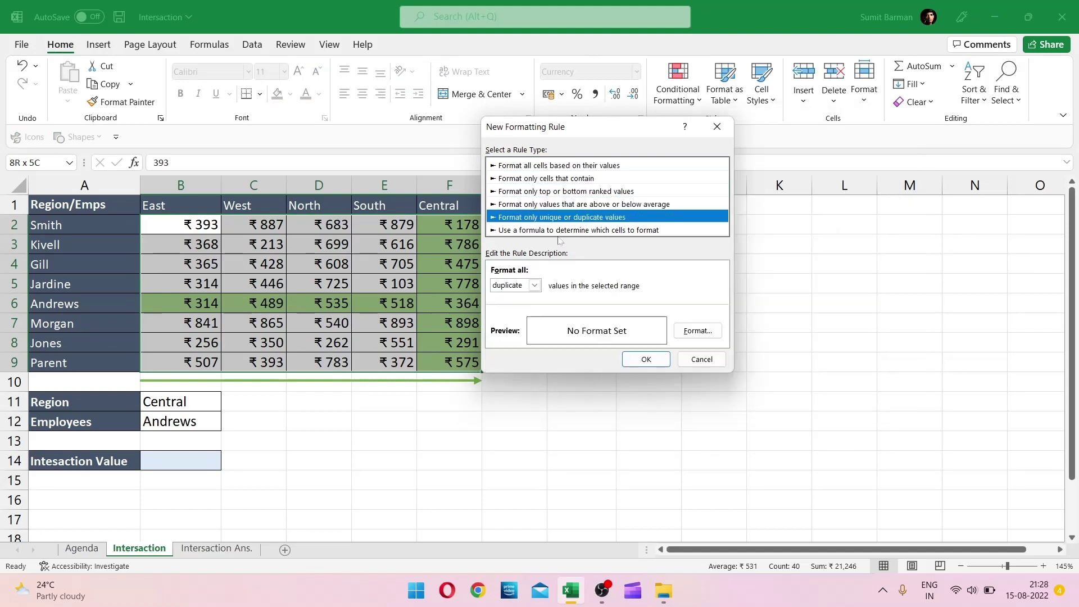
{"action": "key", "text": "Tab"}
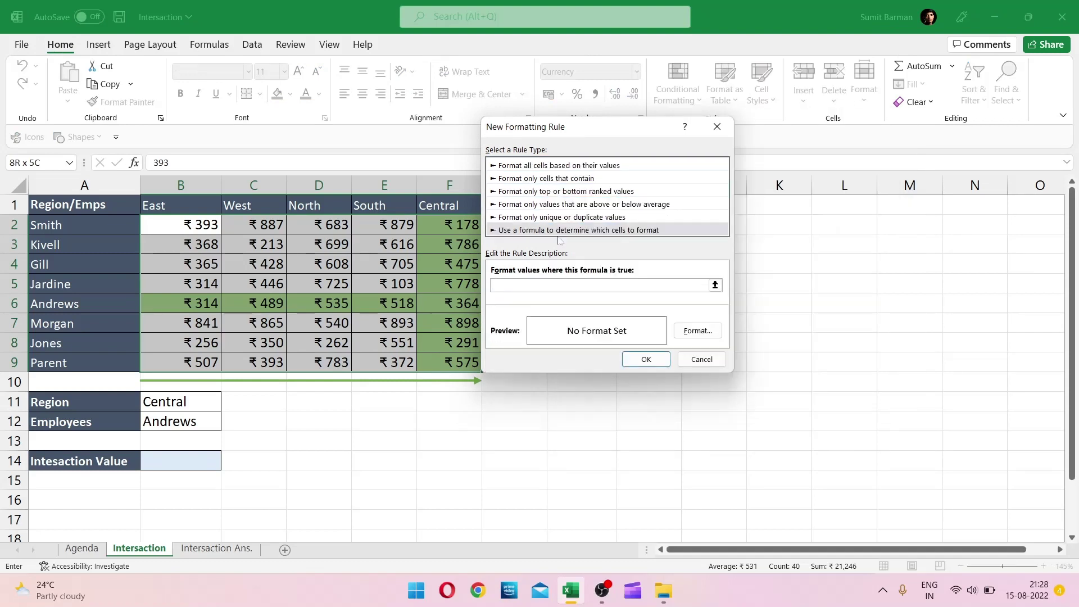
Step: Enter the rule formula =AND($A2=$B$12,B$1=$B$11), reusing both conditions from the clipboard history
{"action": "type", "text": "=AND("}
{"action": "key", "text": "super+v"}
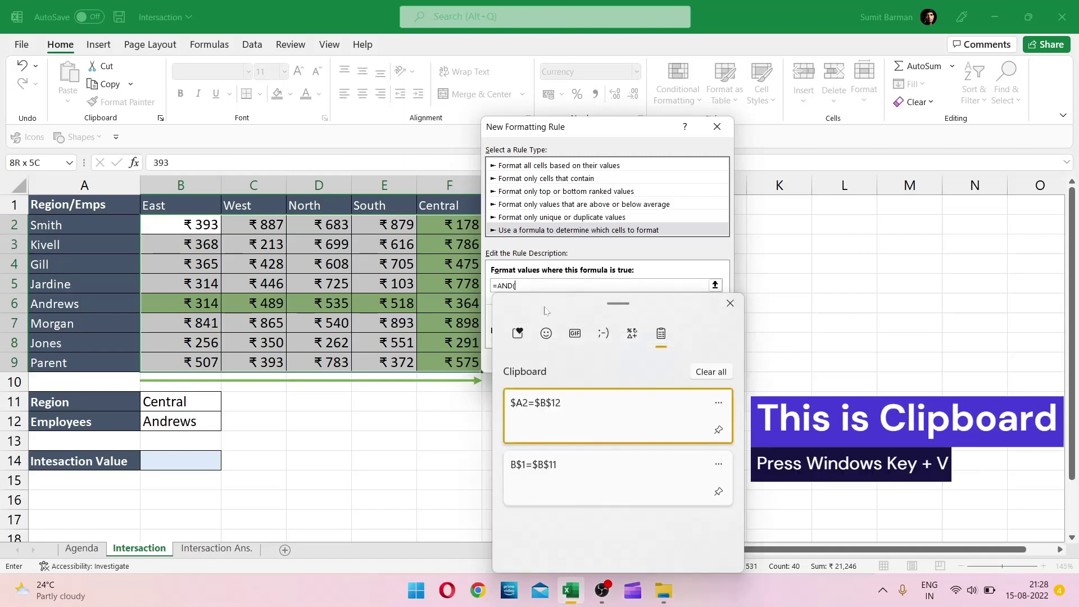
{"action": "left_click", "coordinate": [557, 414]}
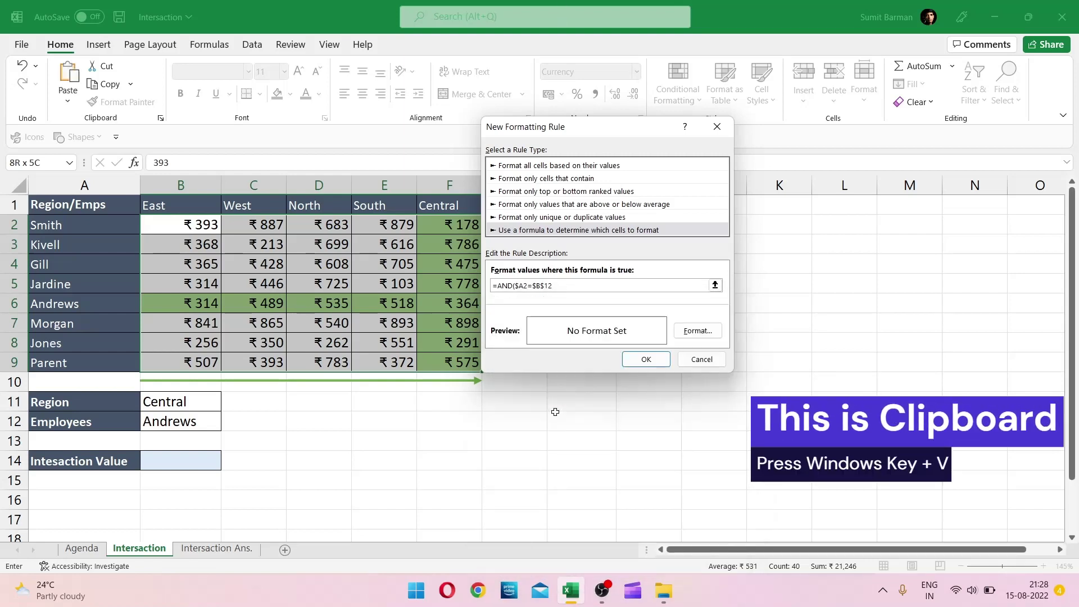
{"action": "type", "text": ","}
{"action": "key", "text": "super+v"}
{"action": "left_click", "coordinate": [537, 481]}
{"action": "type", "text": ")"}
Step: Set the intersection rule's fill to a darker green and apply the rule
{"action": "left_click", "coordinate": [698, 331]}
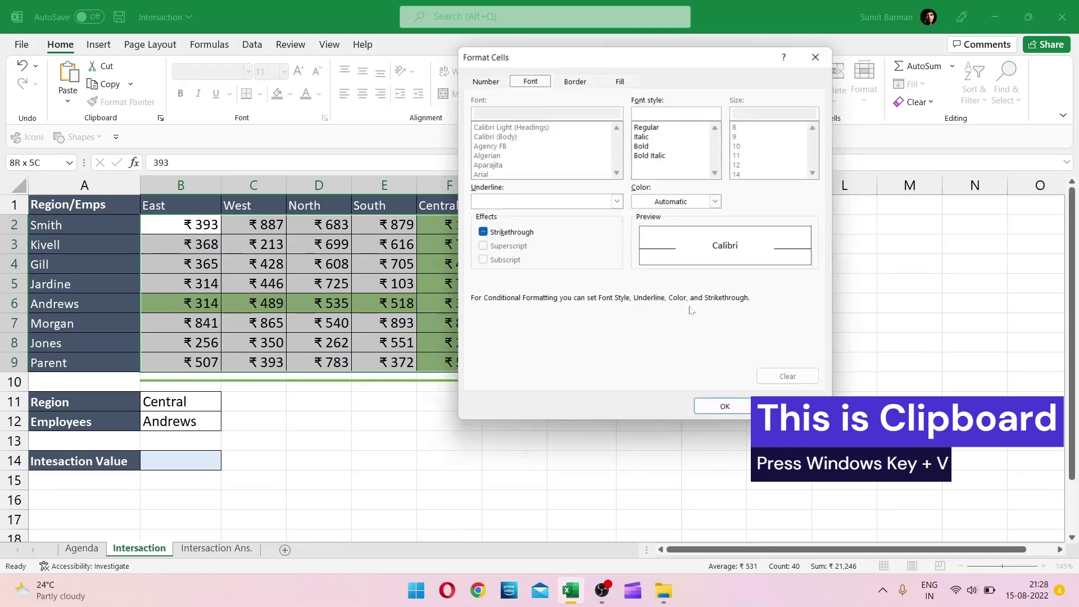
{"action": "left_click", "coordinate": [614, 82]}
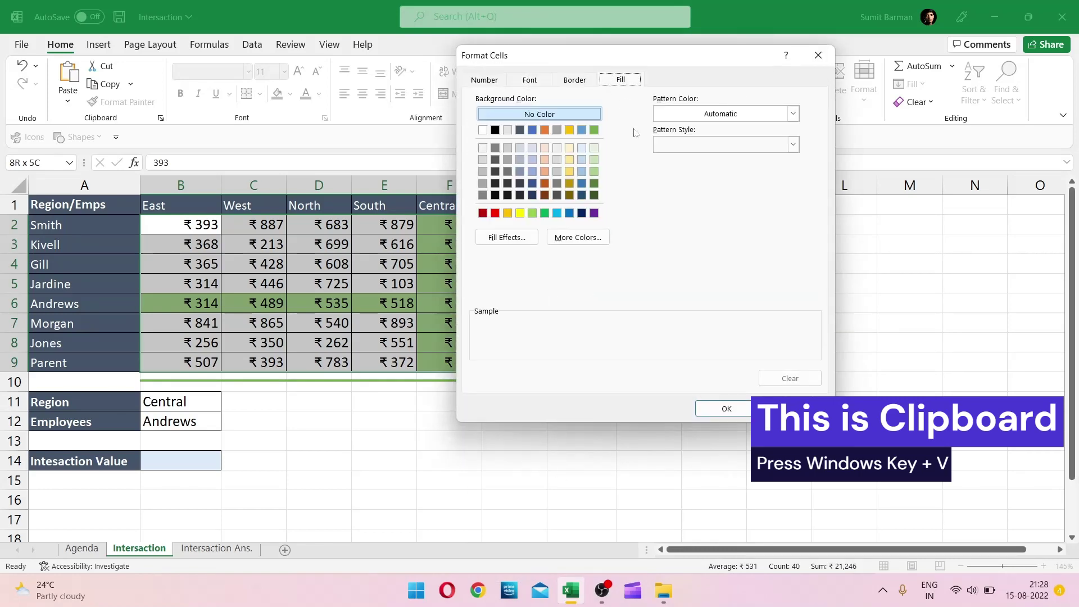
{"action": "left_click", "coordinate": [594, 170]}
{"action": "left_click", "coordinate": [594, 183]}
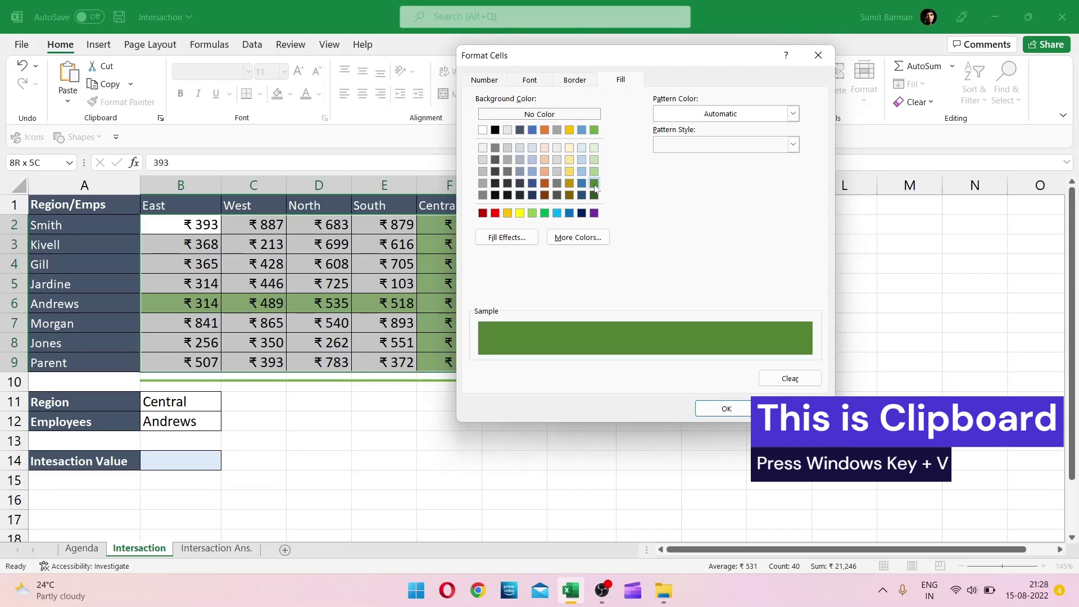
{"action": "left_click", "coordinate": [727, 410]}
{"action": "left_click", "coordinate": [640, 361]}
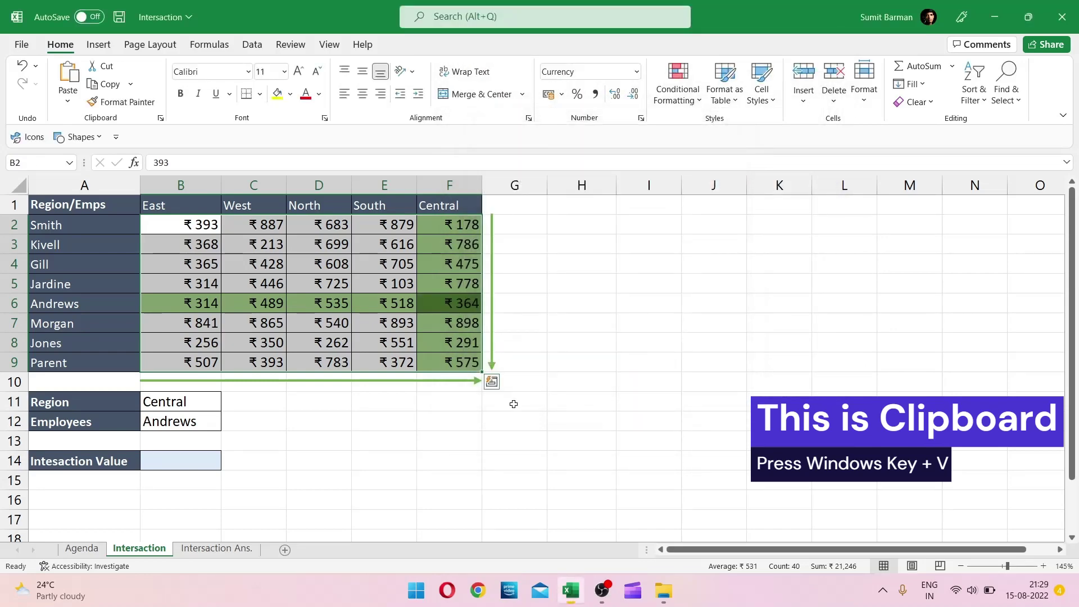
{"action": "left_click", "coordinate": [582, 442]}
Step: Choose North as the Region in B11 and the row 8 employee in B12, and check the highlighted intersection cell
{"action": "left_click", "coordinate": [188, 408]}
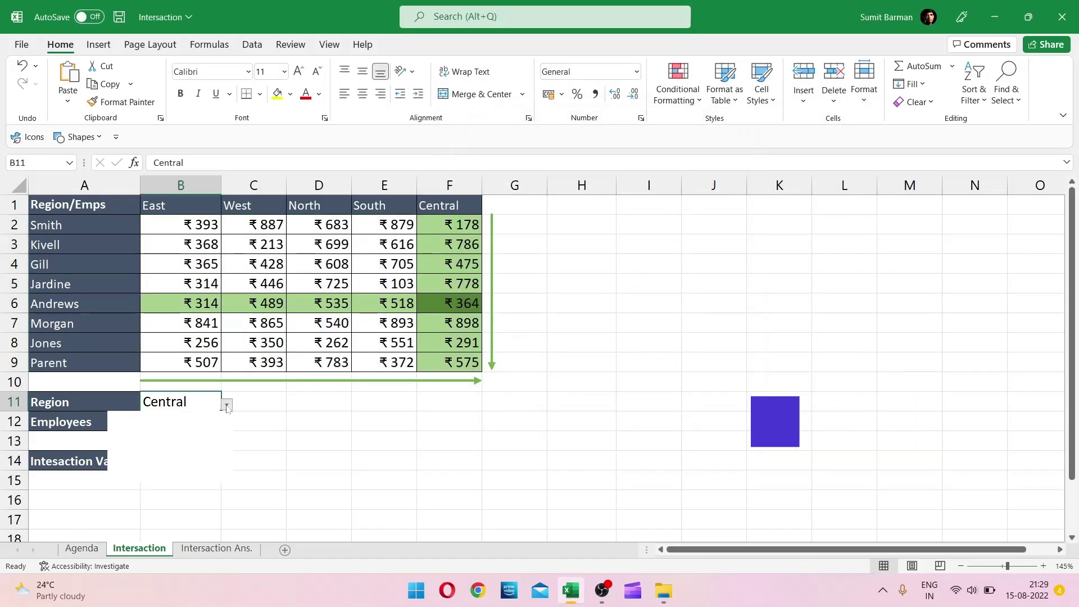
{"action": "left_click", "coordinate": [227, 406]}
{"action": "left_click", "coordinate": [169, 446]}
{"action": "left_click", "coordinate": [210, 421]}
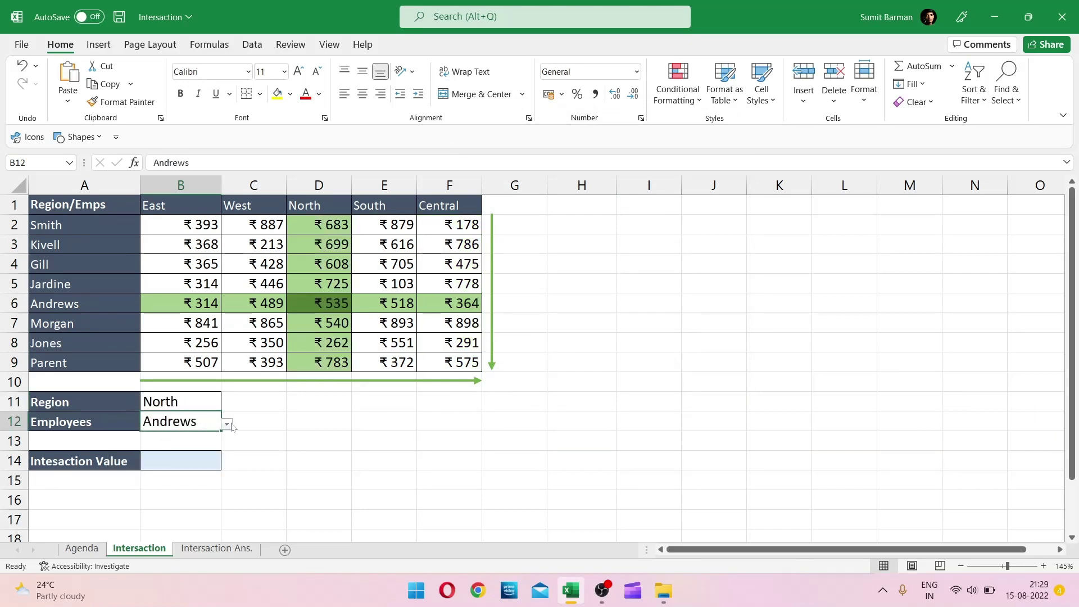
{"action": "left_click", "coordinate": [227, 425]}
{"action": "left_click", "coordinate": [164, 521]}
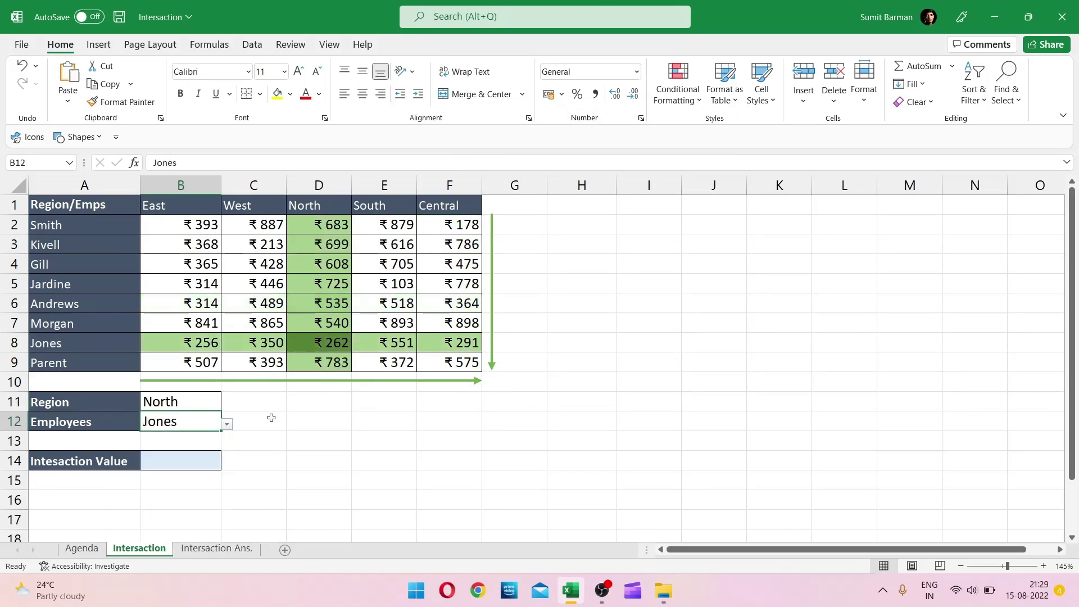
{"action": "left_click", "coordinate": [323, 349]}
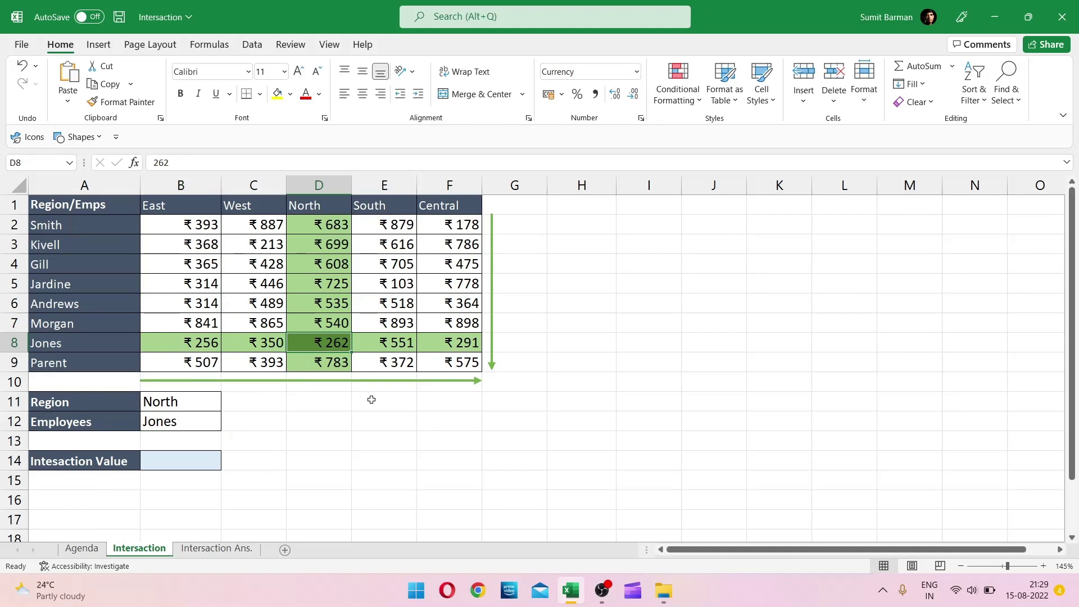
Step: Enter =INDEX(B2:F9,7,3) in the intersection value cell B14
{"action": "left_click", "coordinate": [181, 462]}
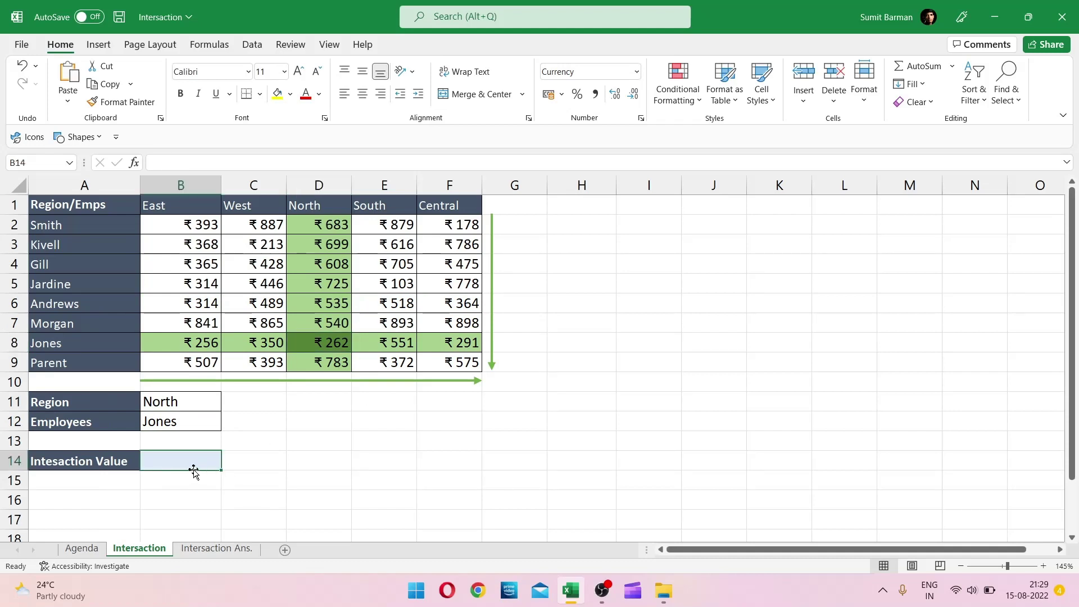
{"action": "left_click", "coordinate": [331, 343]}
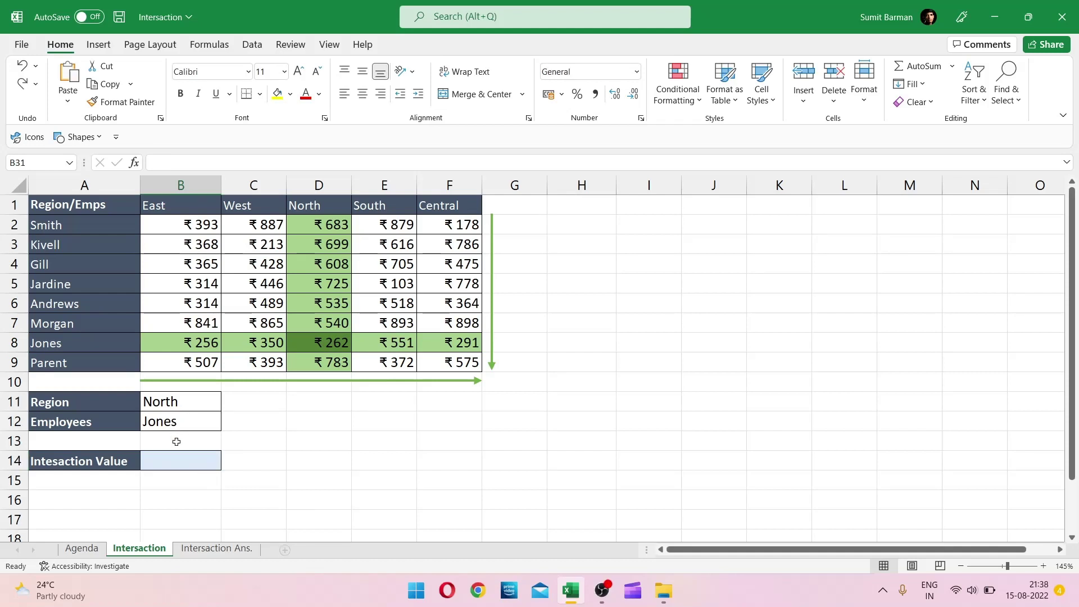
{"action": "left_click", "coordinate": [184, 461]}
{"action": "type", "text": "in"}
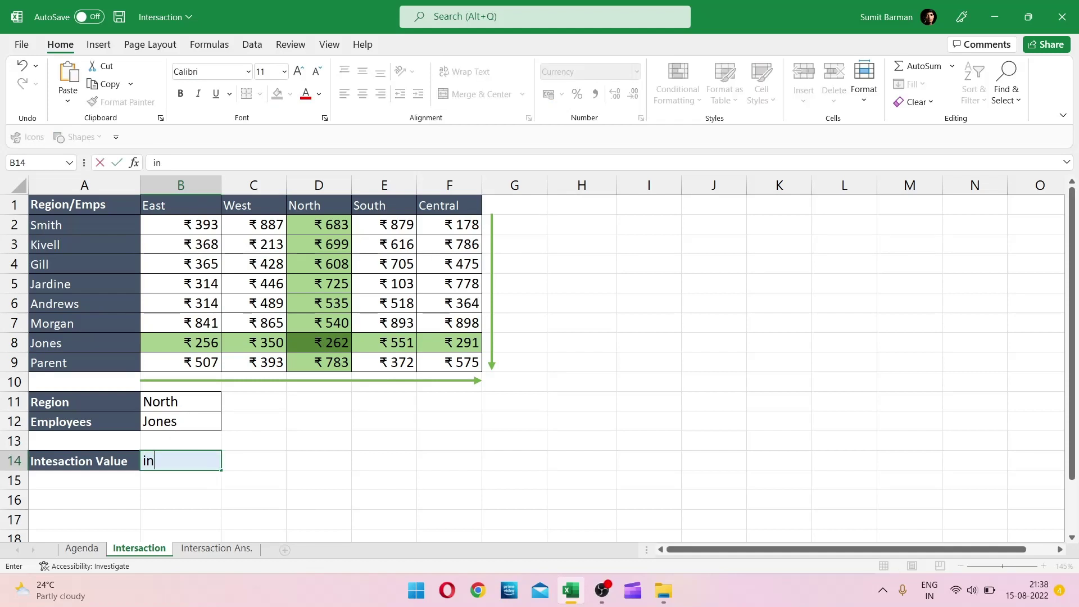
{"action": "key", "text": "BackSpace"}
{"action": "type", "text": "=index"}
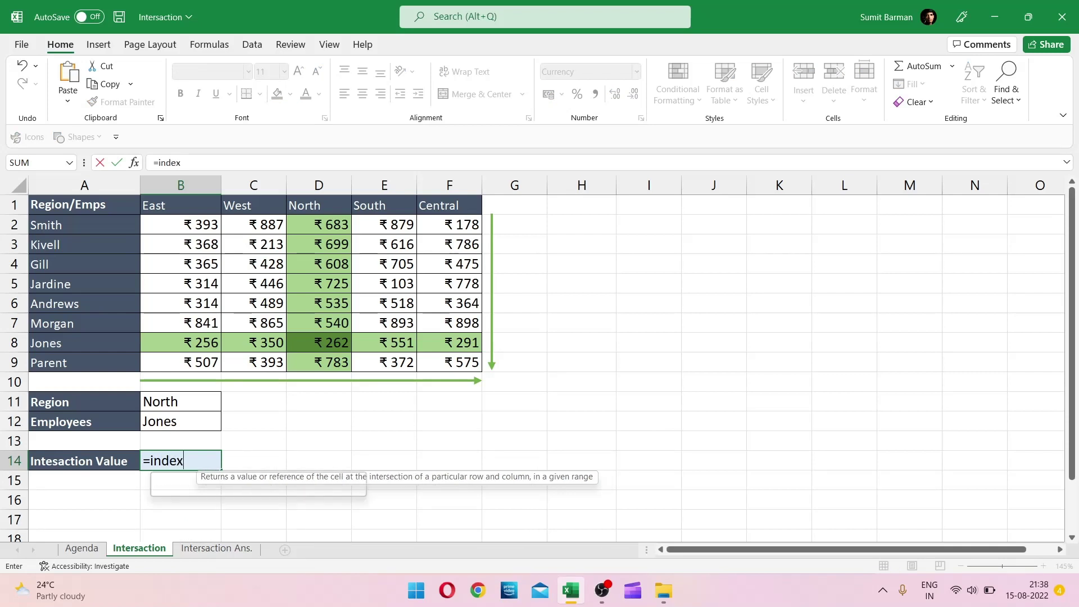
{"action": "key", "text": "Tab"}
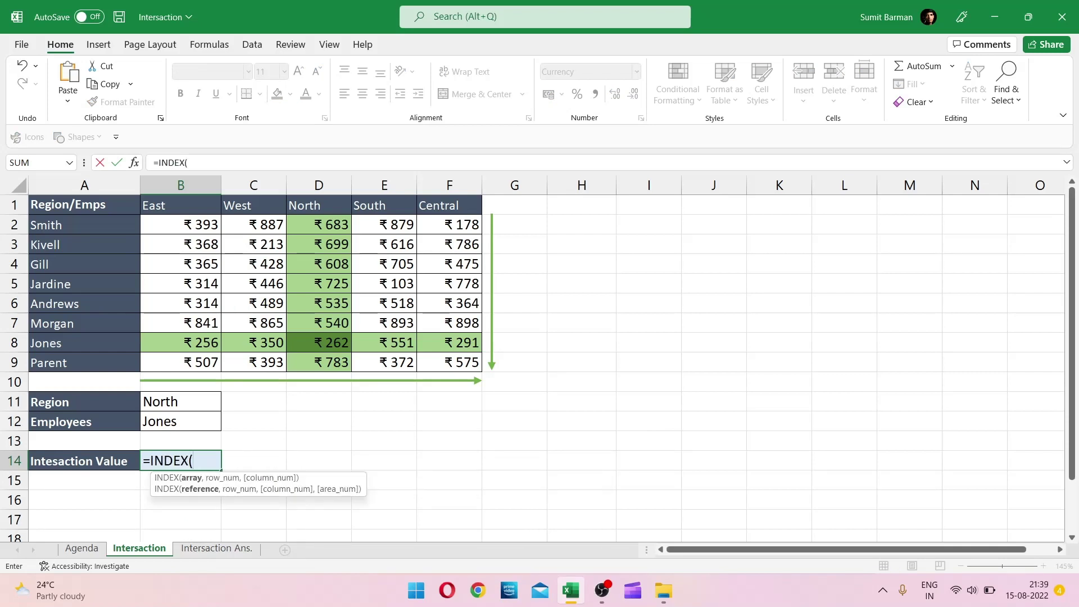
{"action": "left_click_drag", "start_coordinate": [178, 224], "coordinate": [449, 353]}
{"action": "type", "text": ","}
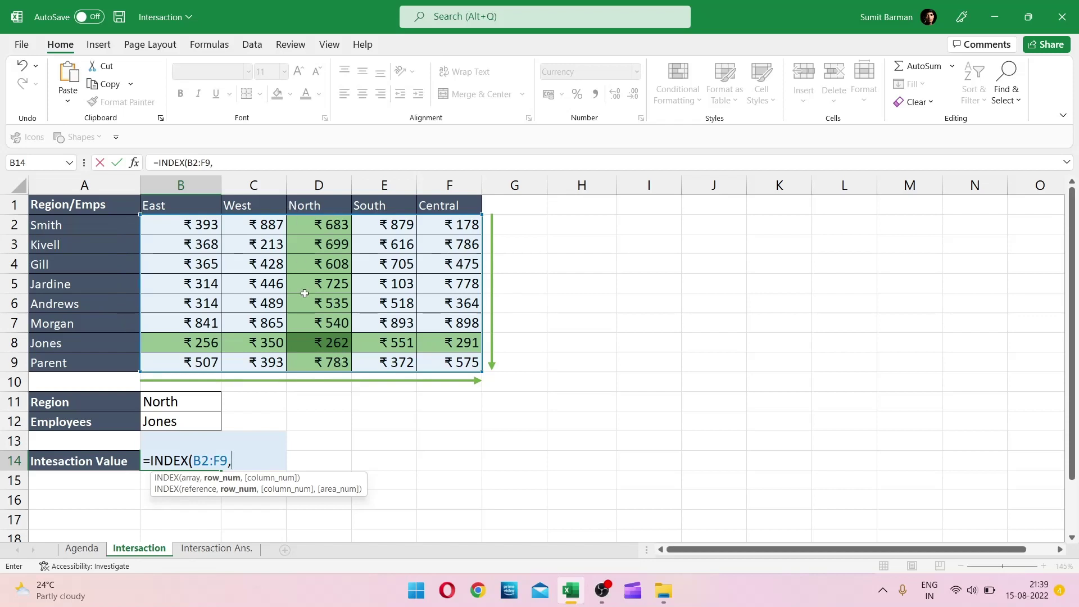
{"action": "type", "text": "7,"}
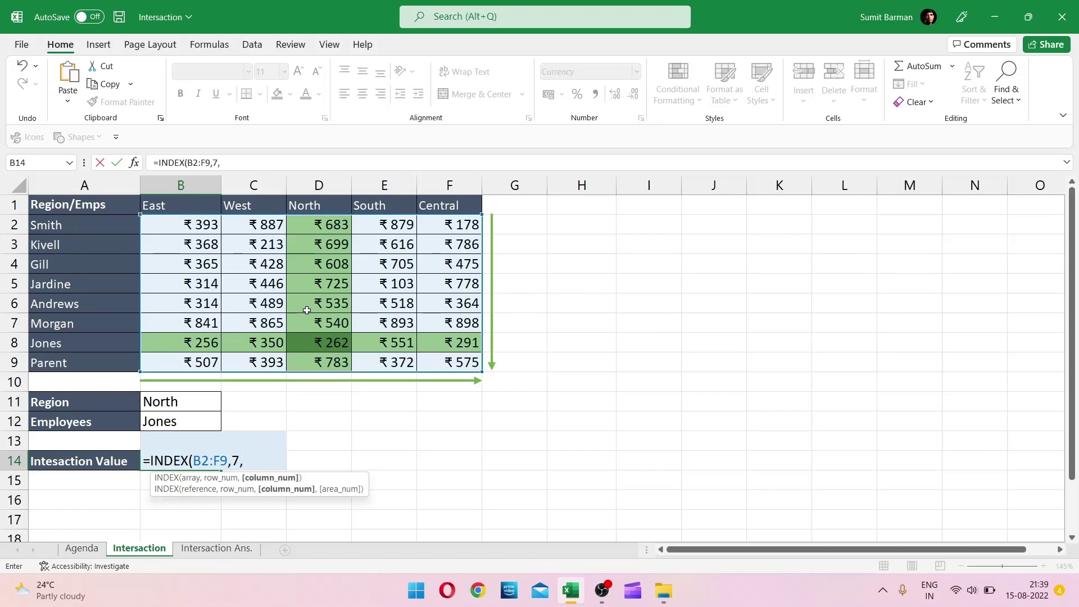
{"action": "type", "text": "3)"}
{"action": "key", "text": "Return"}
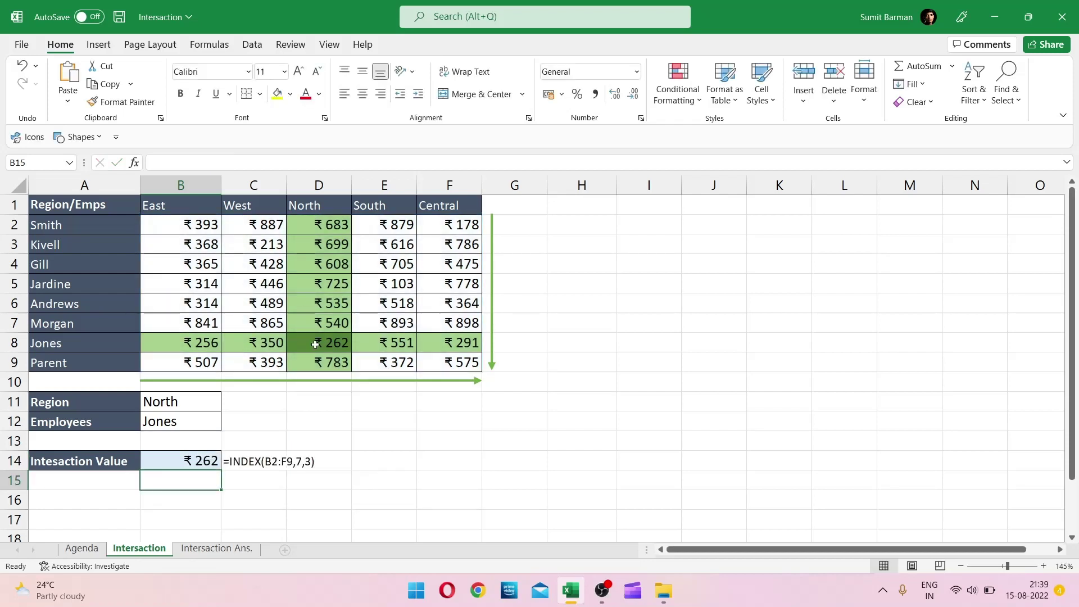
Step: Compare B14 with the highlighted intersection cell, and review the Region and Employees selections against headers B1:F1 and names A2:A9
{"action": "left_click", "coordinate": [316, 344]}
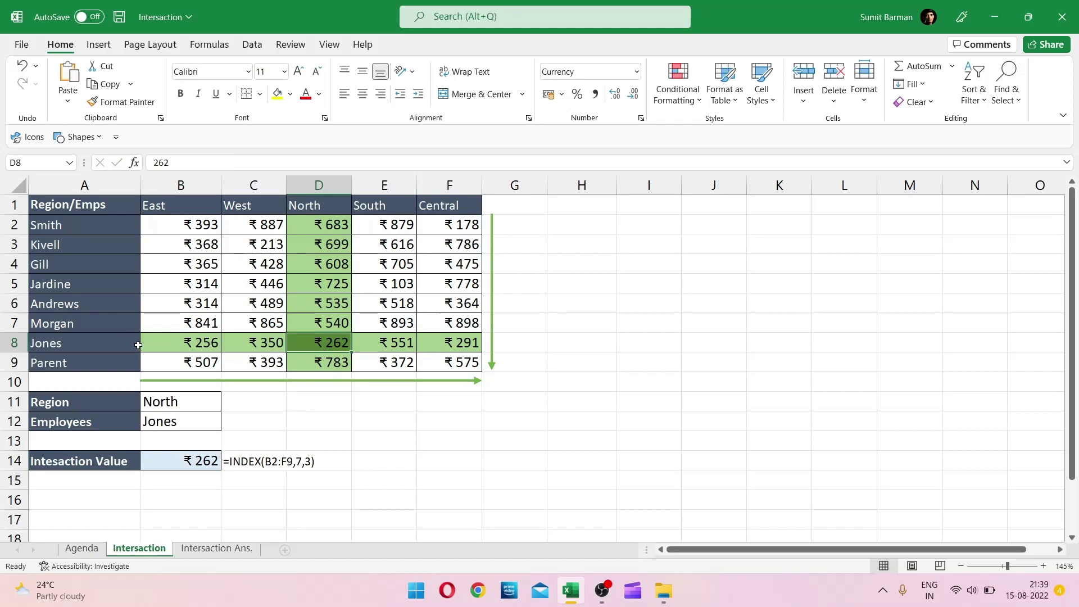
{"action": "left_click", "coordinate": [203, 463]}
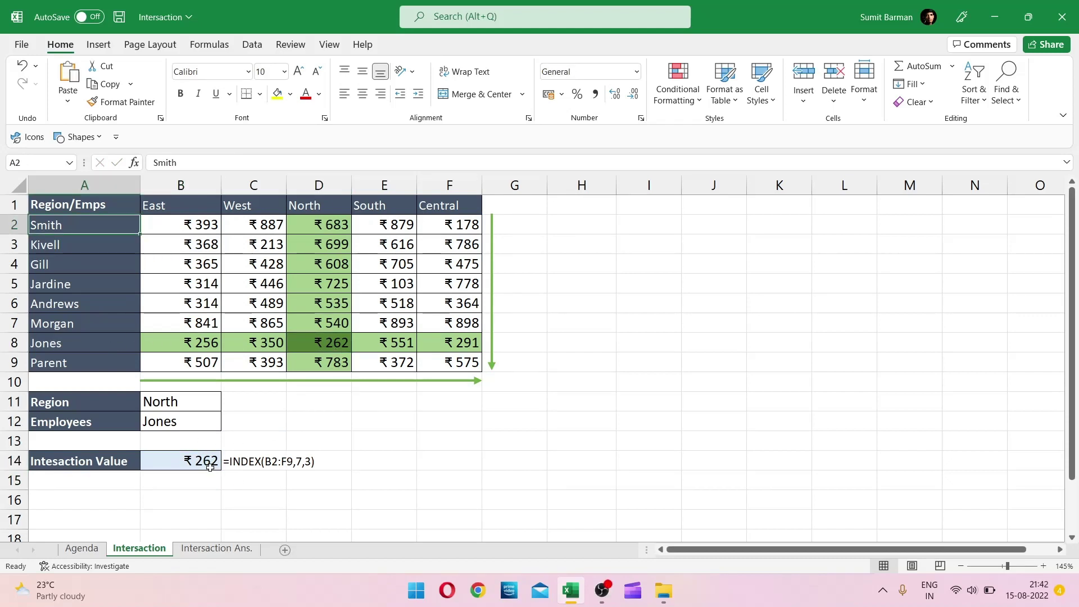
{"action": "left_click", "coordinate": [209, 463]}
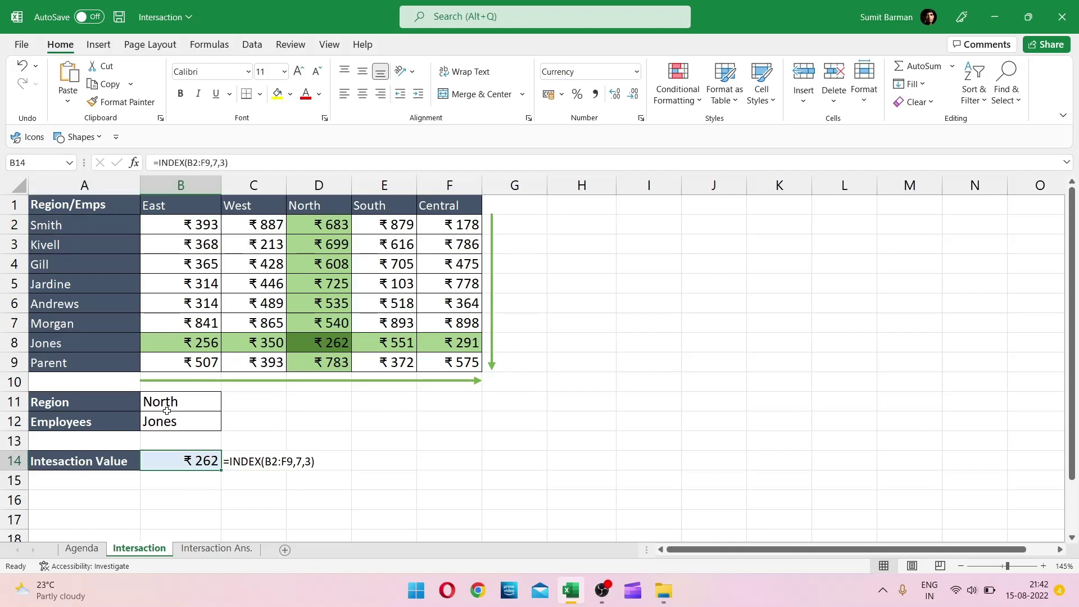
{"action": "left_click", "coordinate": [185, 401]}
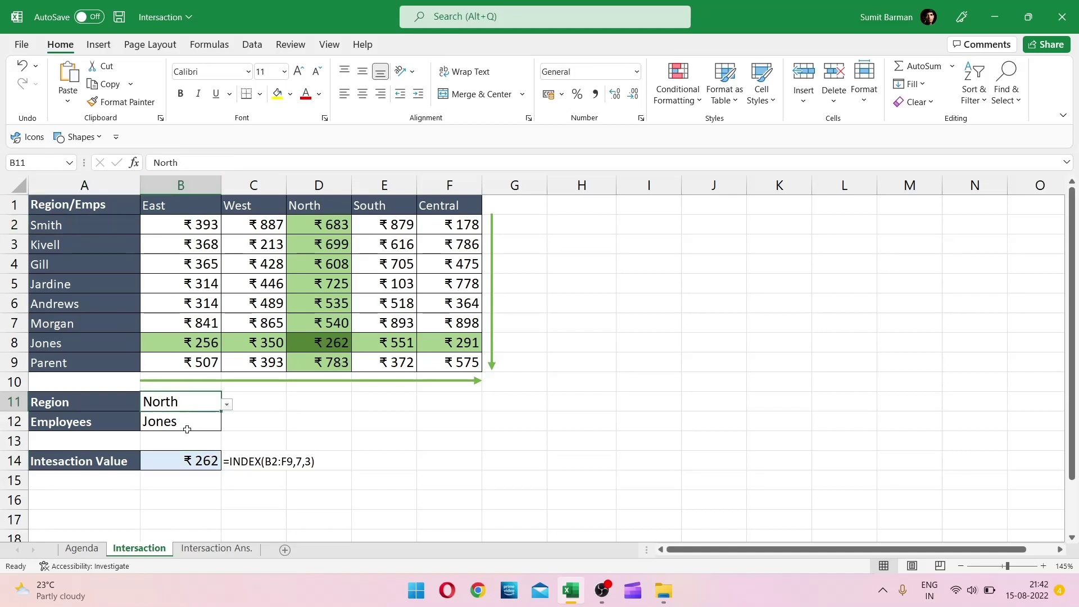
{"action": "left_click_drag", "start_coordinate": [179, 205], "coordinate": [450, 206]}
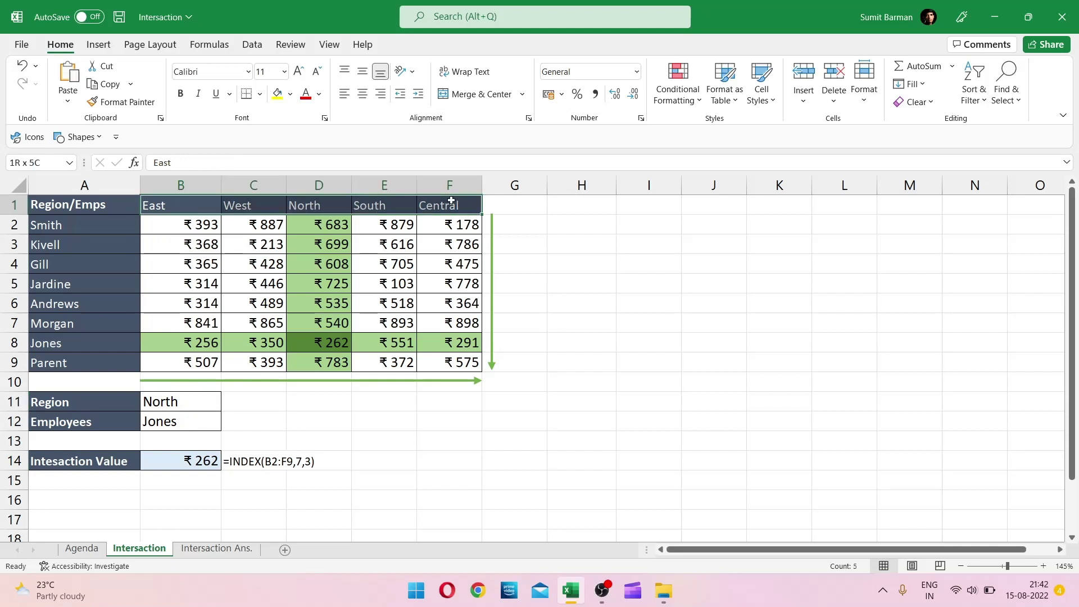
{"action": "left_click", "coordinate": [196, 425]}
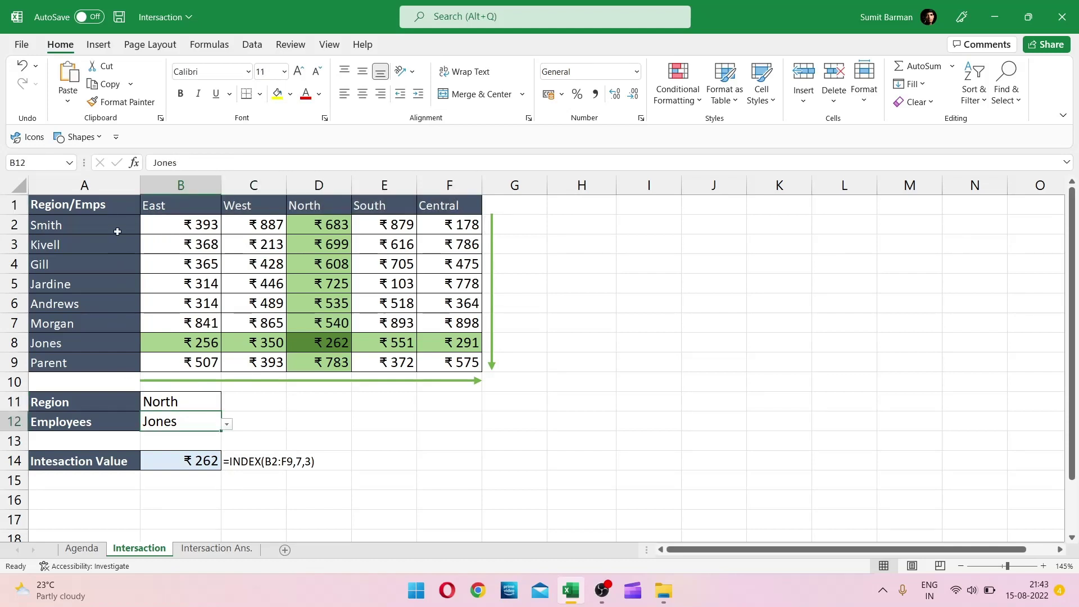
{"action": "left_click_drag", "start_coordinate": [115, 226], "coordinate": [104, 361]}
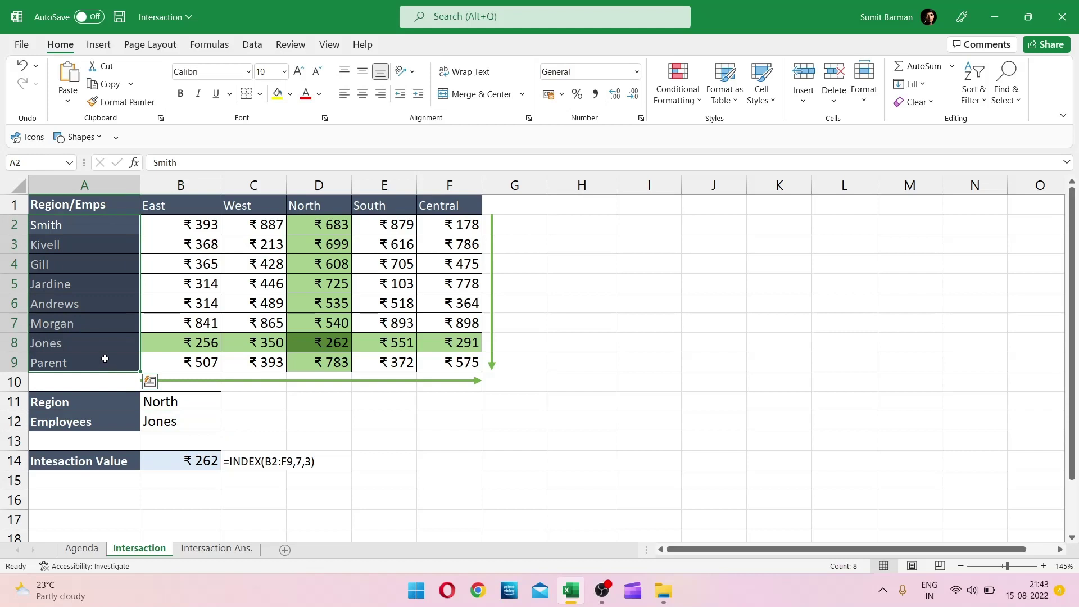
Step: In B14's INDEX formula, replace the fixed 7,3 arguments with MATCH(B11,B1:F1) as the row number
{"action": "left_click", "coordinate": [180, 459]}
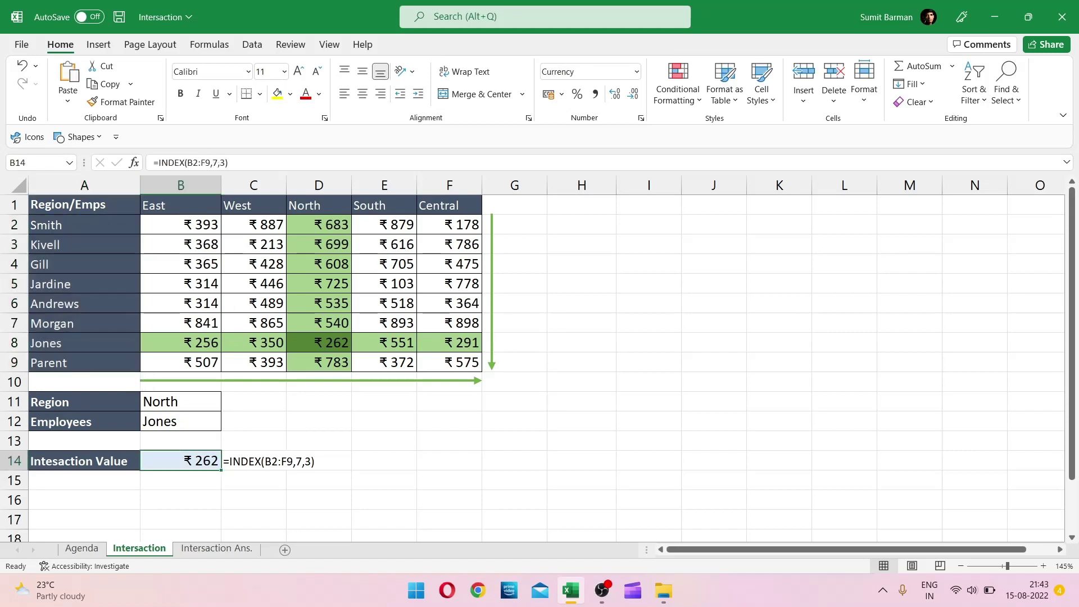
{"action": "left_click", "coordinate": [232, 163]}
{"action": "key", "text": "BackSpace"}
{"action": "key", "text": "BackSpace"}
{"action": "key", "text": "BackSpace"}
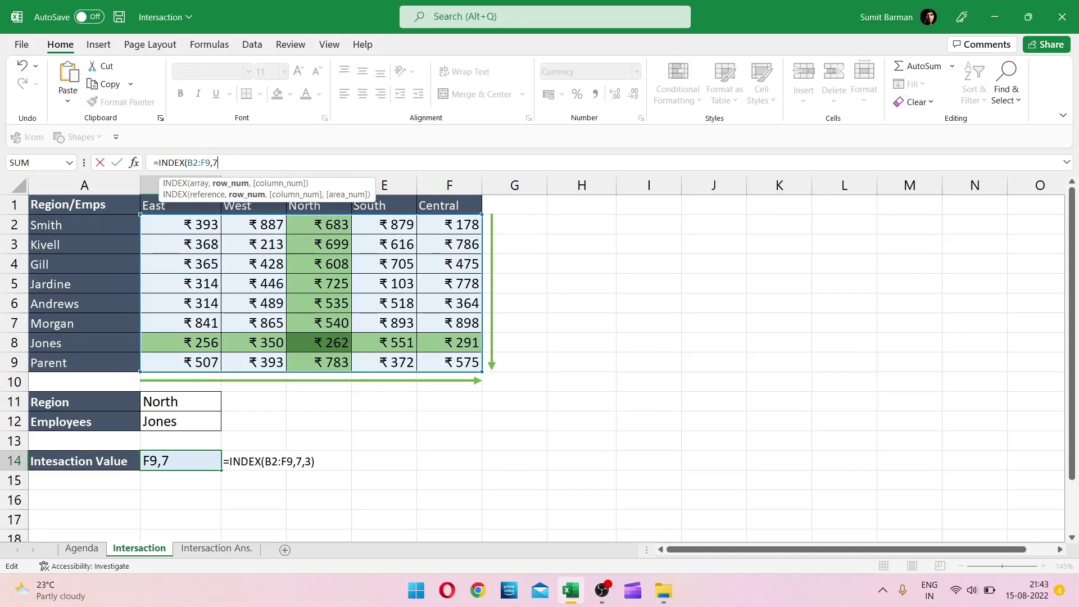
{"action": "key", "text": "BackSpace"}
{"action": "type", "text": "match"}
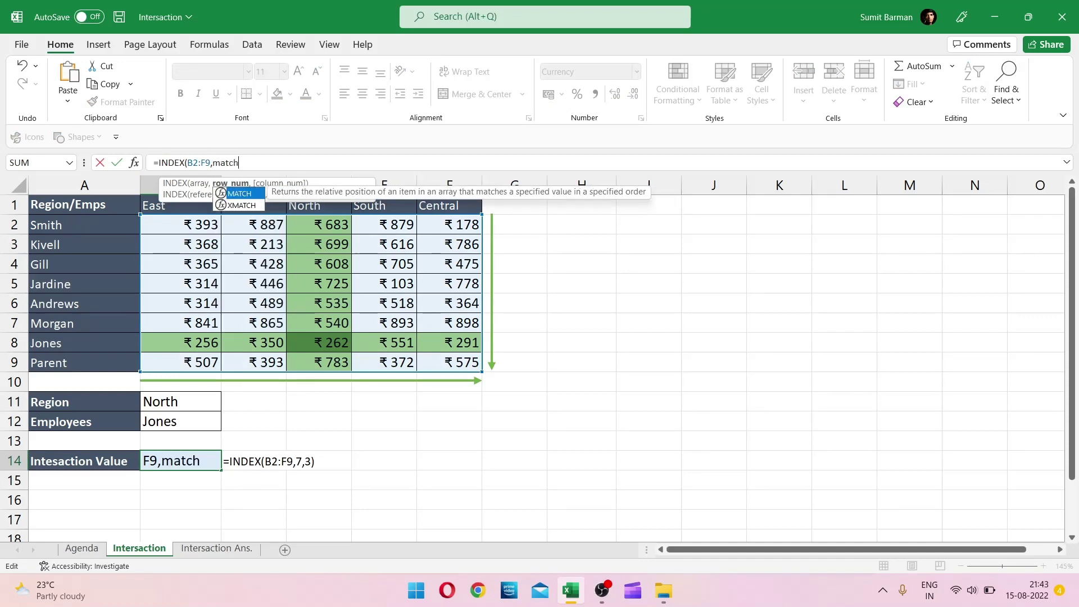
{"action": "key", "text": "Tab"}
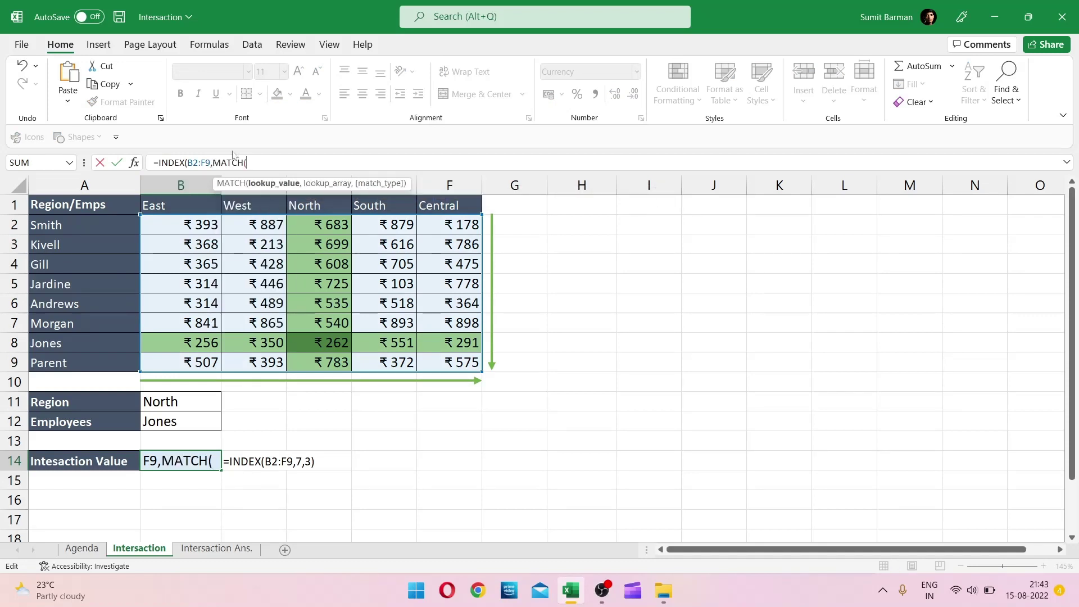
{"action": "left_click", "coordinate": [186, 403]}
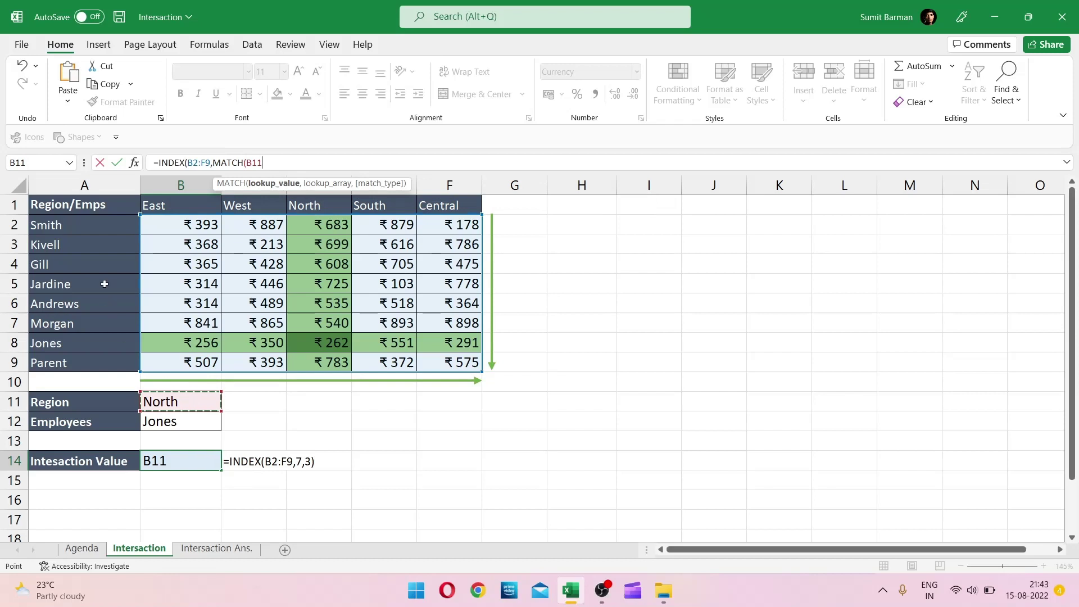
{"action": "type", "text": ","}
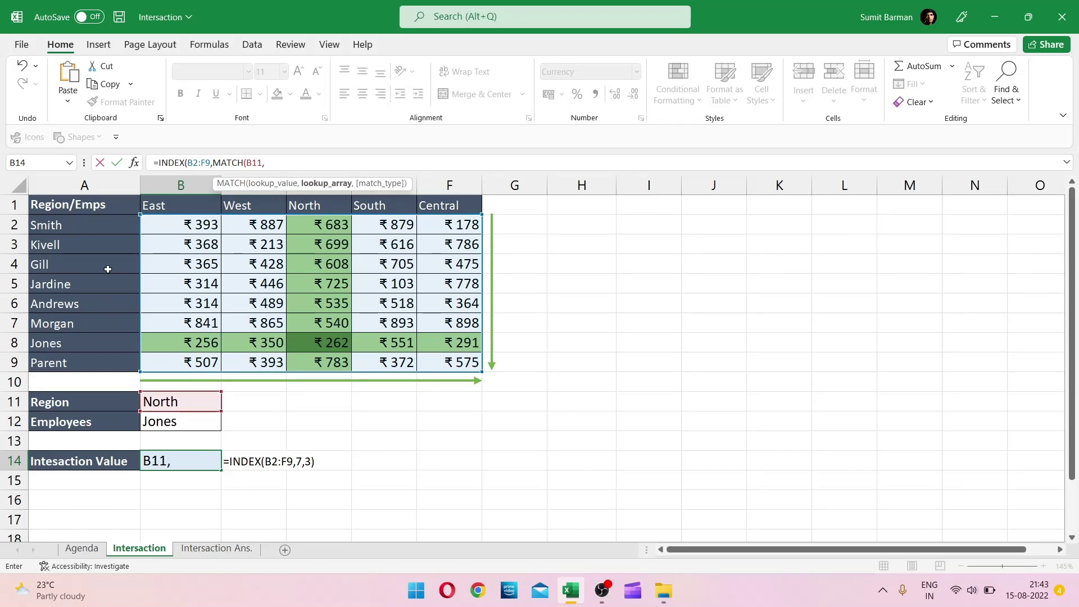
{"action": "left_click_drag", "start_coordinate": [169, 206], "coordinate": [461, 191]}
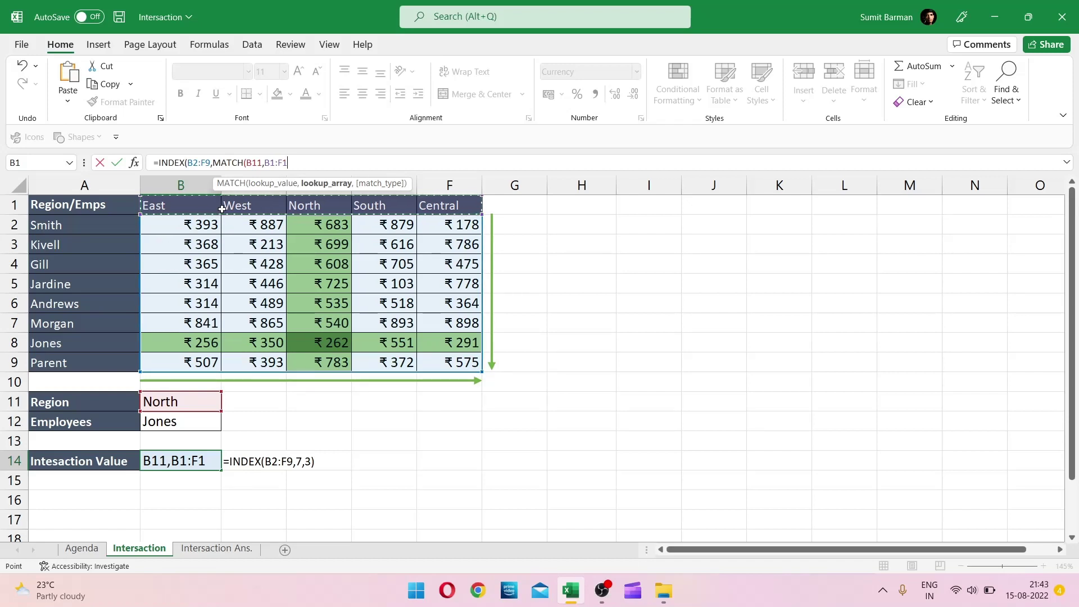
{"action": "type", "text": ")"}
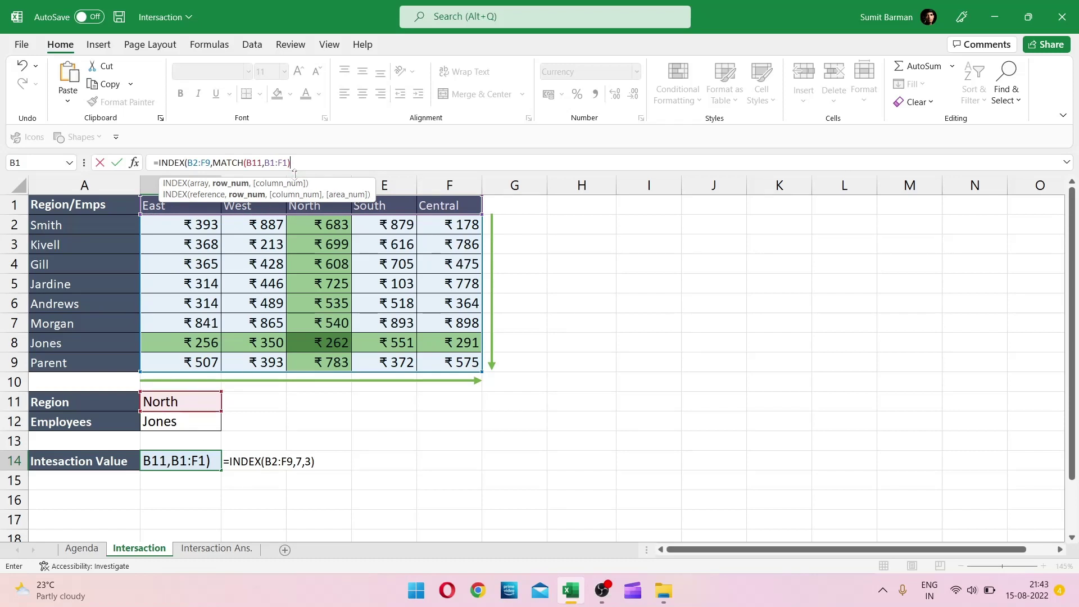
Step: Evaluate the MATCH(B11,B1:F1) part of the B14 formula in place, and restore its original expression
{"action": "left_click_drag", "start_coordinate": [290, 163], "coordinate": [212, 163]}
{"action": "key", "text": "ctrl+c"}
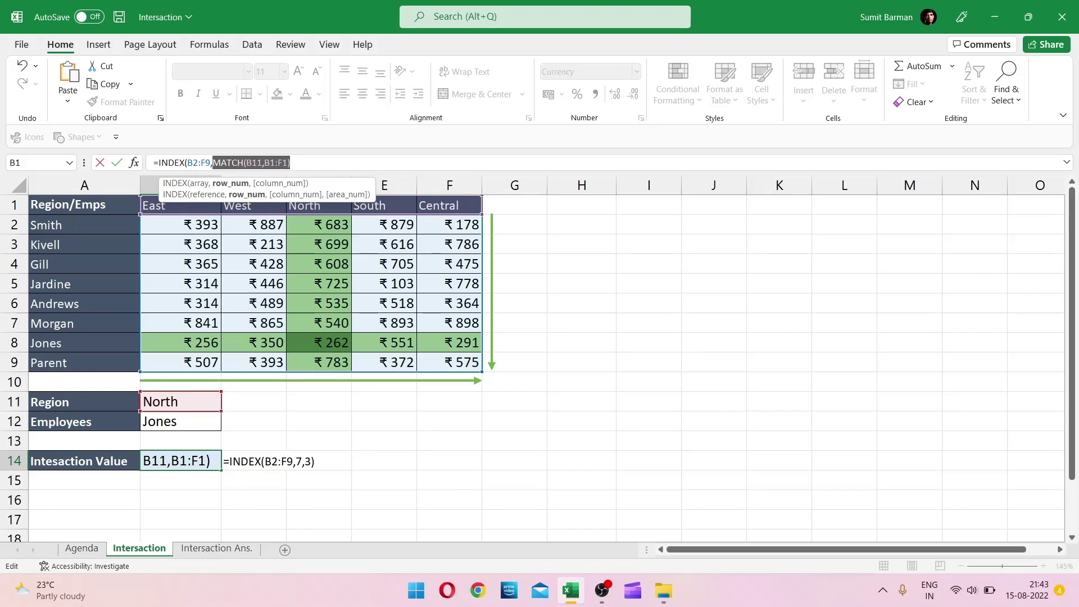
{"action": "type", "text": "3"}
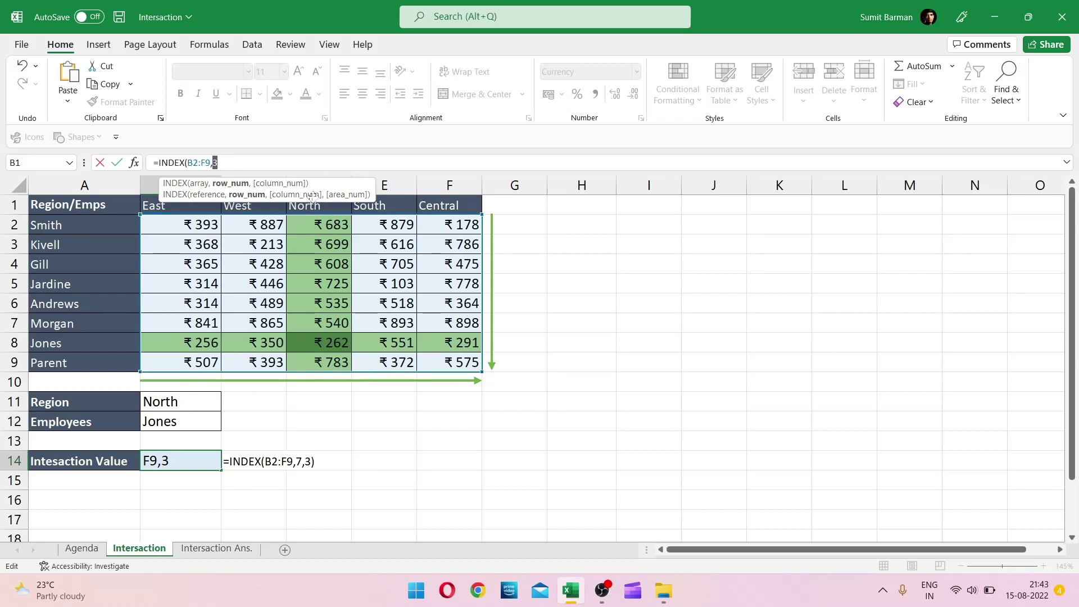
{"action": "left_click_drag", "start_coordinate": [312, 195], "coordinate": [388, 145]}
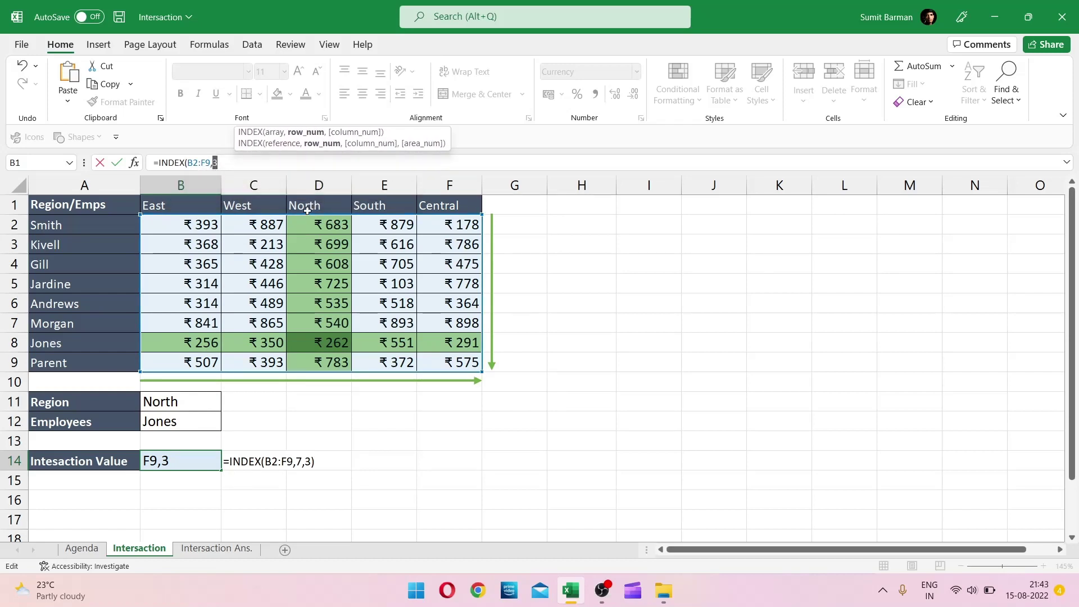
{"action": "key", "text": "ctrl+v"}
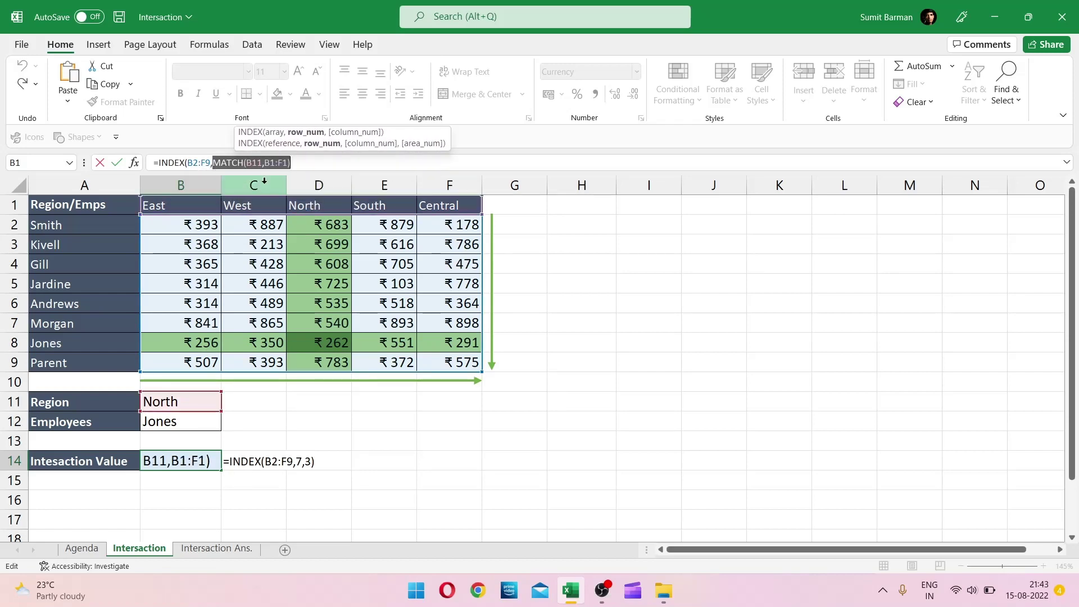
Step: Add MATCH(B12,A2:A9) as the column number argument and enter =INDEX(B2:F9,MATCH(B11,B1:F1),MATCH(B12,A2:A9)) in B14
{"action": "left_click", "coordinate": [302, 163]}
{"action": "type", "text": ","}
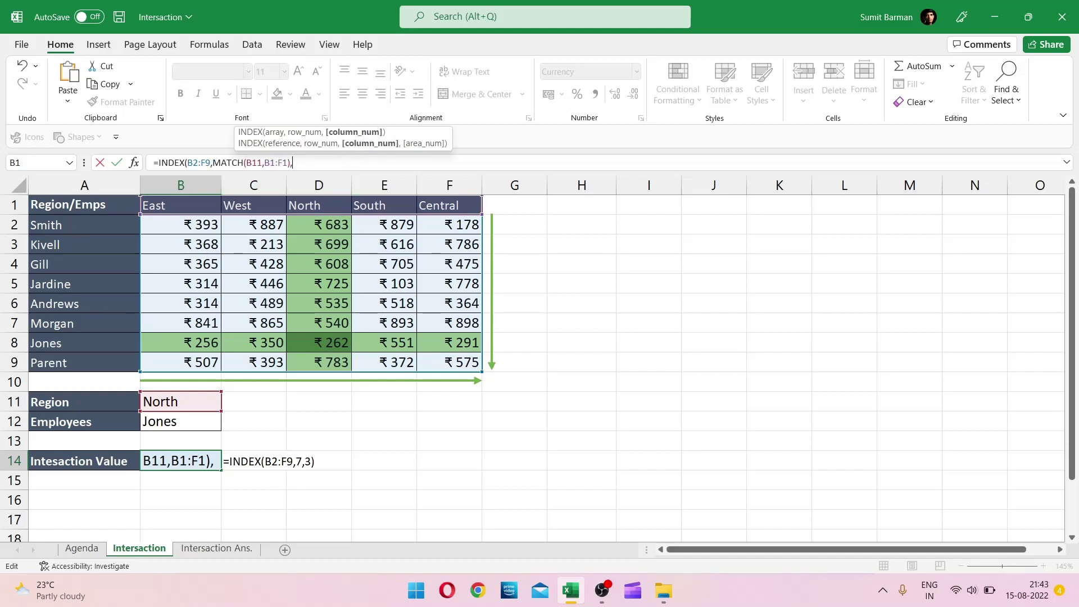
{"action": "type", "text": "match"}
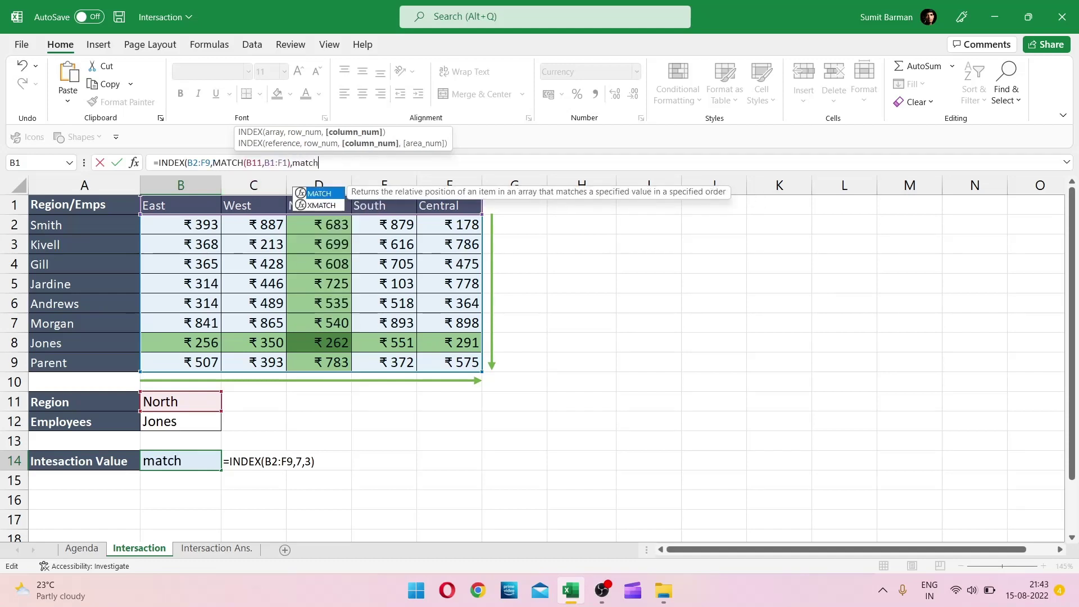
{"action": "key", "text": "Tab"}
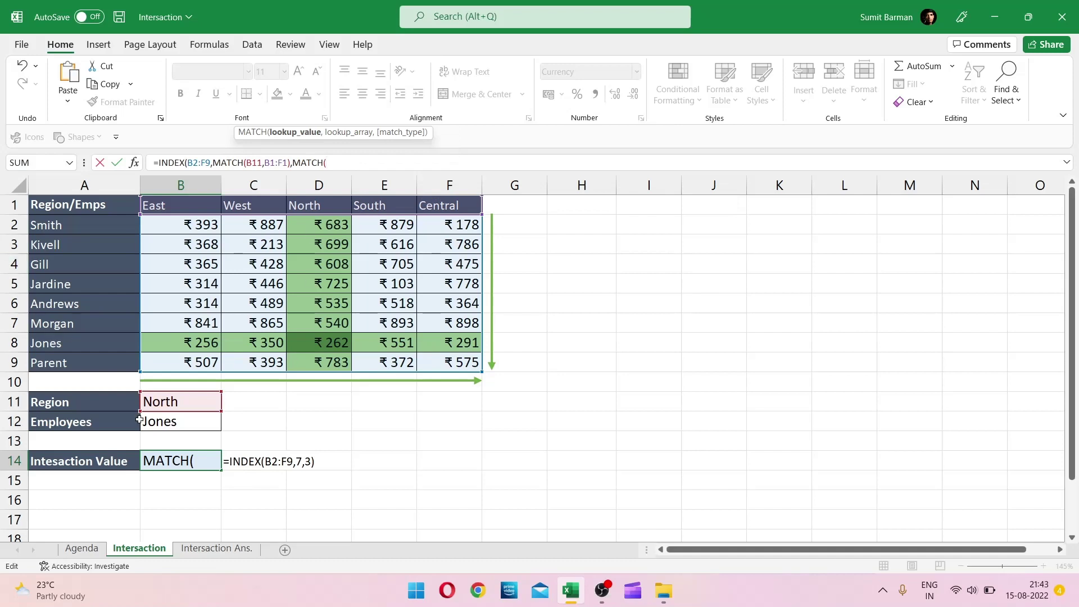
{"action": "left_click", "coordinate": [185, 426]}
{"action": "type", "text": ","}
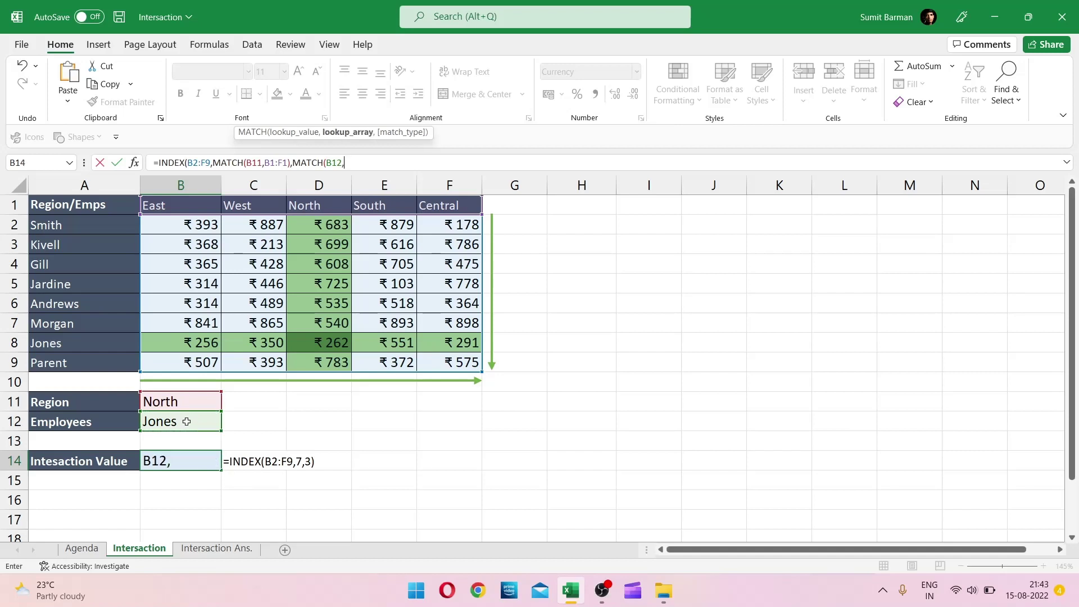
{"action": "left_click_drag", "start_coordinate": [120, 228], "coordinate": [90, 365]}
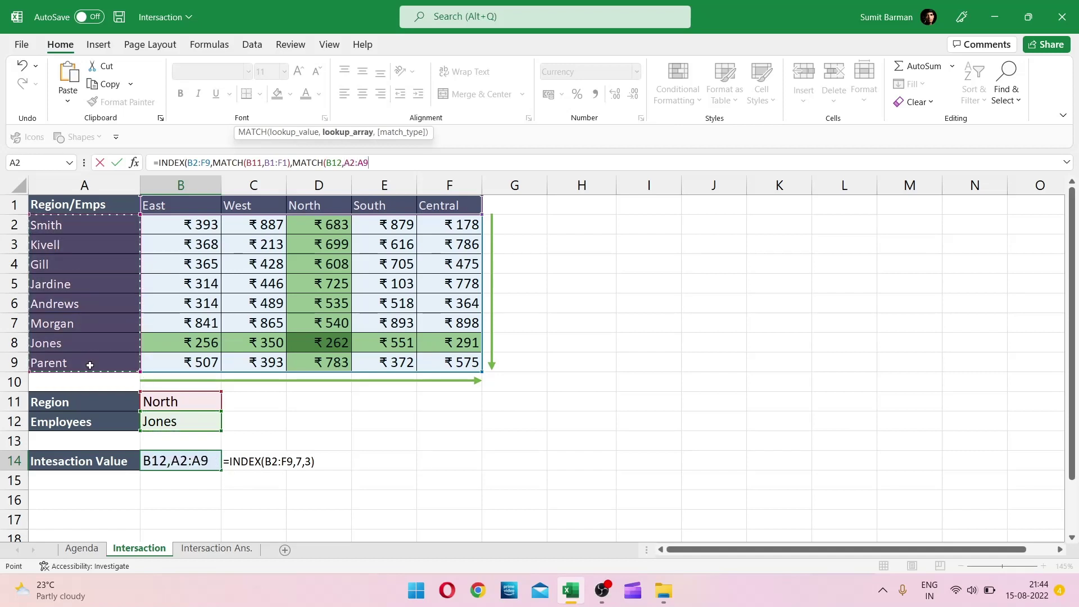
{"action": "type", "text": ")"}
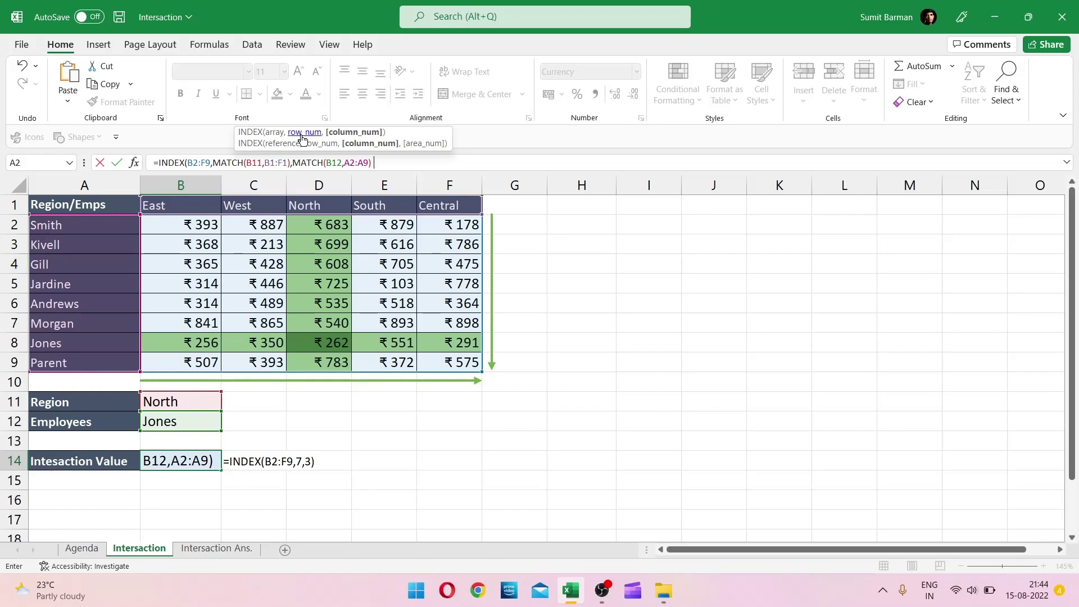
{"action": "type", "text": ")"}
{"action": "key", "text": "Return"}
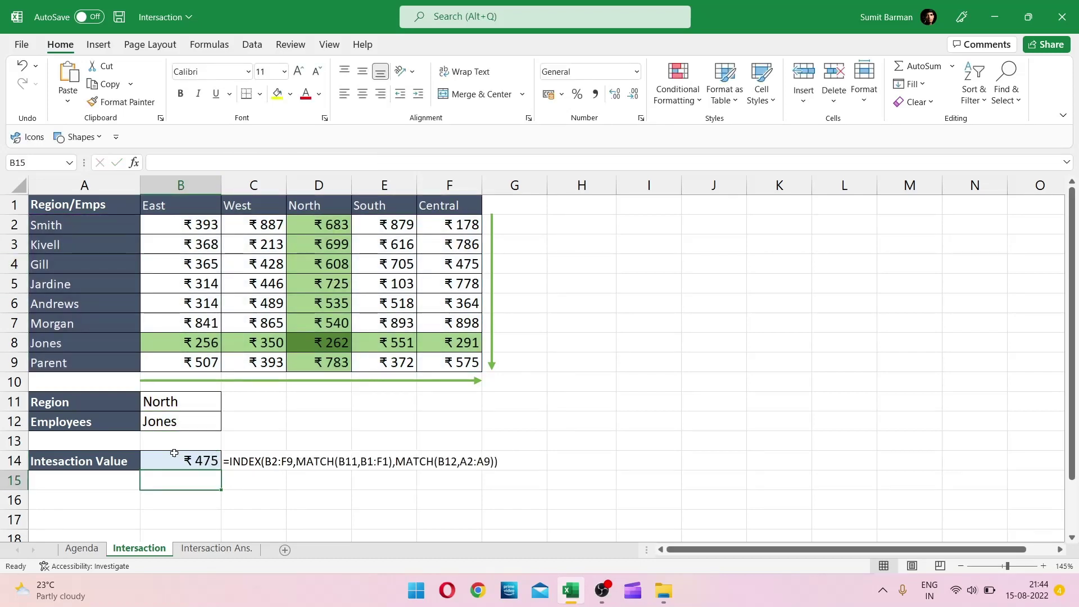
Step: Choose South as the Region in B11 and the row 5 employee in B12, and compare B14 with the data grid
{"action": "left_click", "coordinate": [176, 402]}
{"action": "left_click", "coordinate": [226, 404]}
{"action": "left_click", "coordinate": [180, 460]}
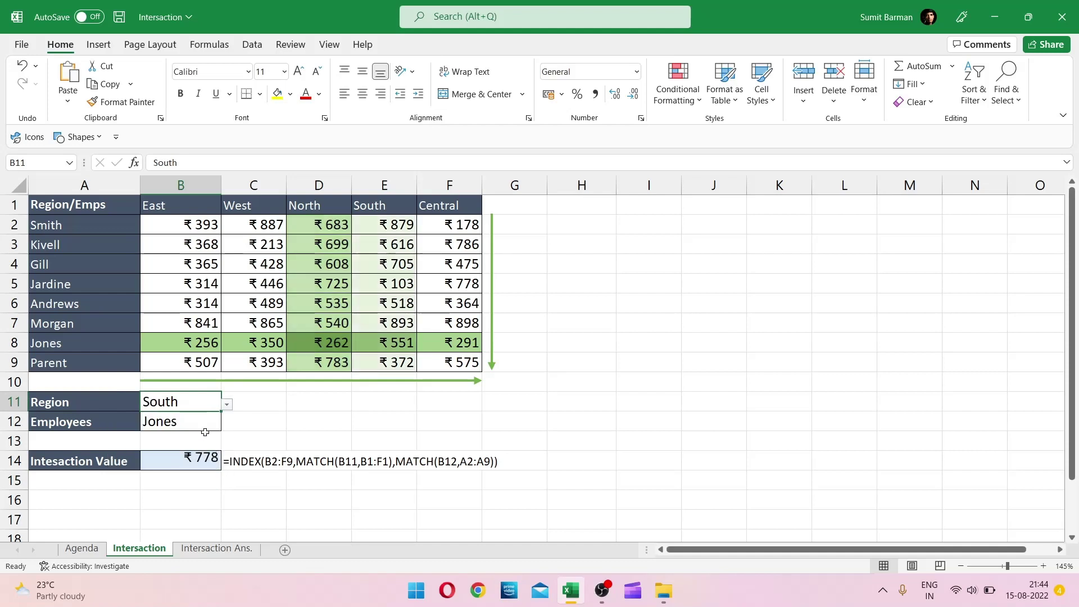
{"action": "left_click", "coordinate": [205, 432]}
{"action": "left_click", "coordinate": [227, 424]}
{"action": "left_click", "coordinate": [177, 479]}
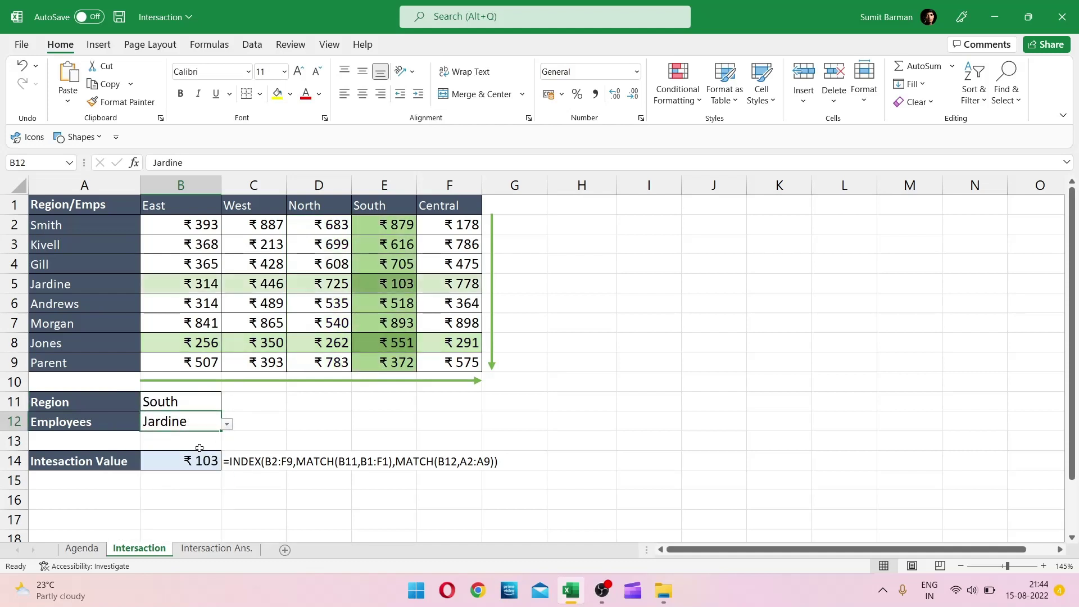
{"action": "left_click_drag", "start_coordinate": [195, 231], "coordinate": [431, 356]}
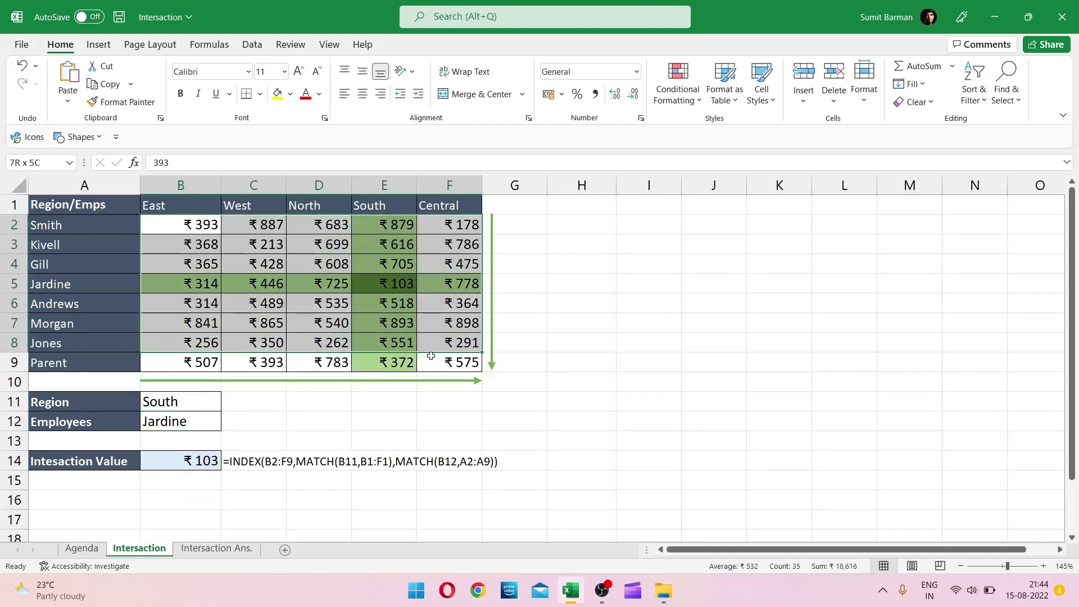
{"action": "left_click", "coordinate": [582, 284]}
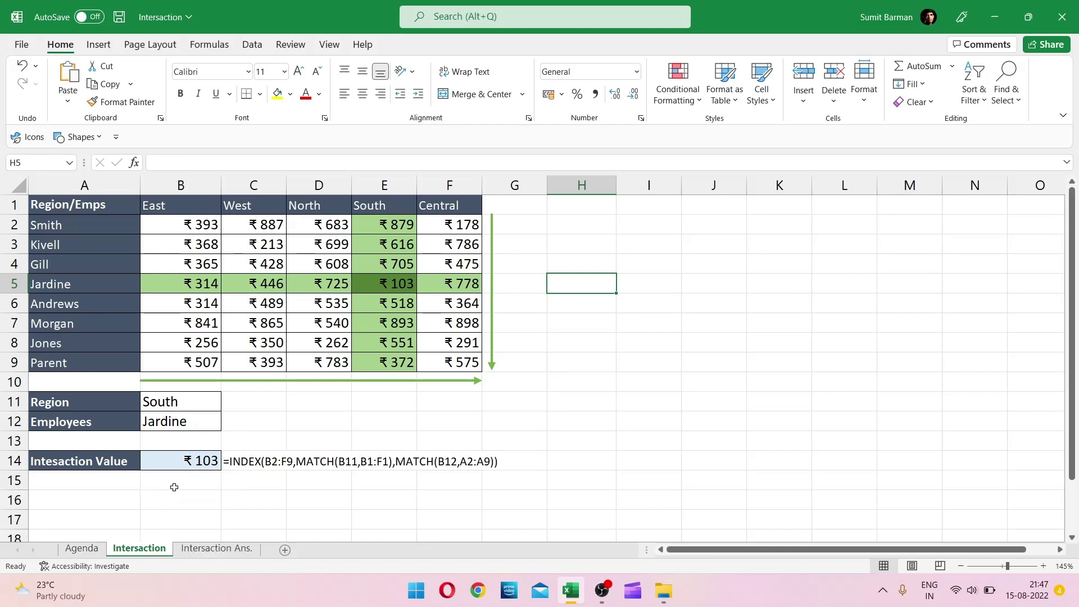
{"action": "left_click", "coordinate": [179, 482]}
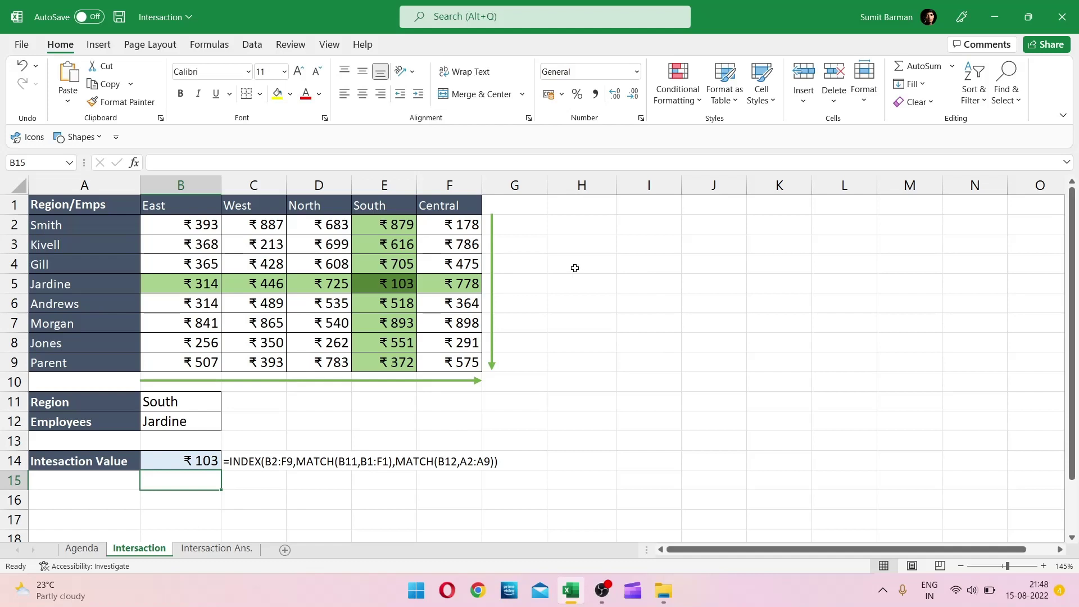
Step: Enter the reference =H5 in H8 and the number 5345 in H5, and compare the two cells
{"action": "left_click", "coordinate": [601, 283]}
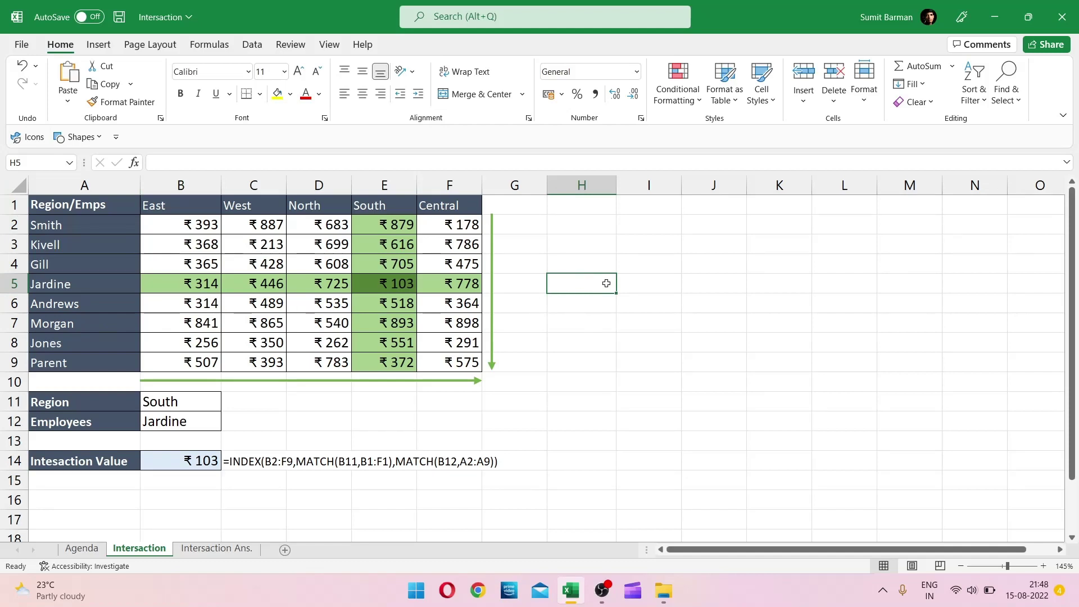
{"action": "left_click", "coordinate": [612, 339]}
{"action": "type", "text": "=H"}
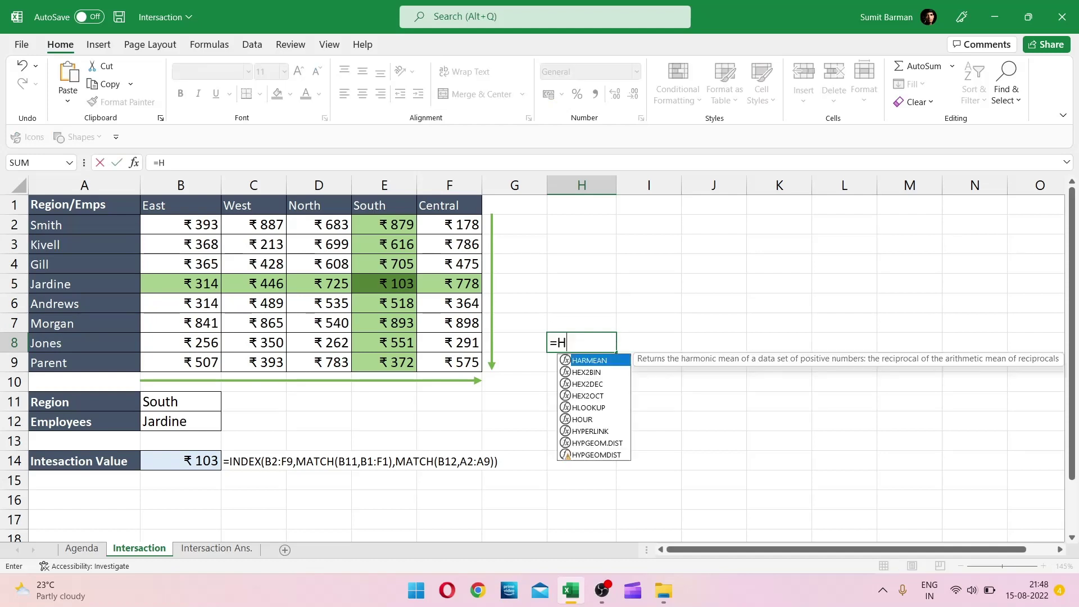
{"action": "type", "text": "5"}
{"action": "key", "text": "Return"}
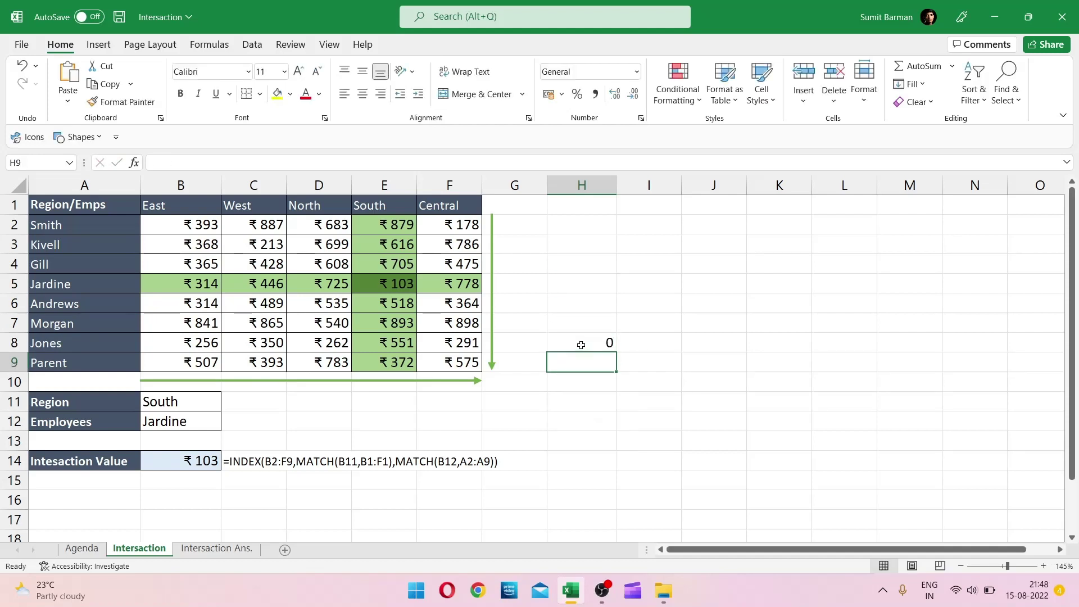
{"action": "left_click", "coordinate": [569, 289]}
{"action": "type", "text": "5345"}
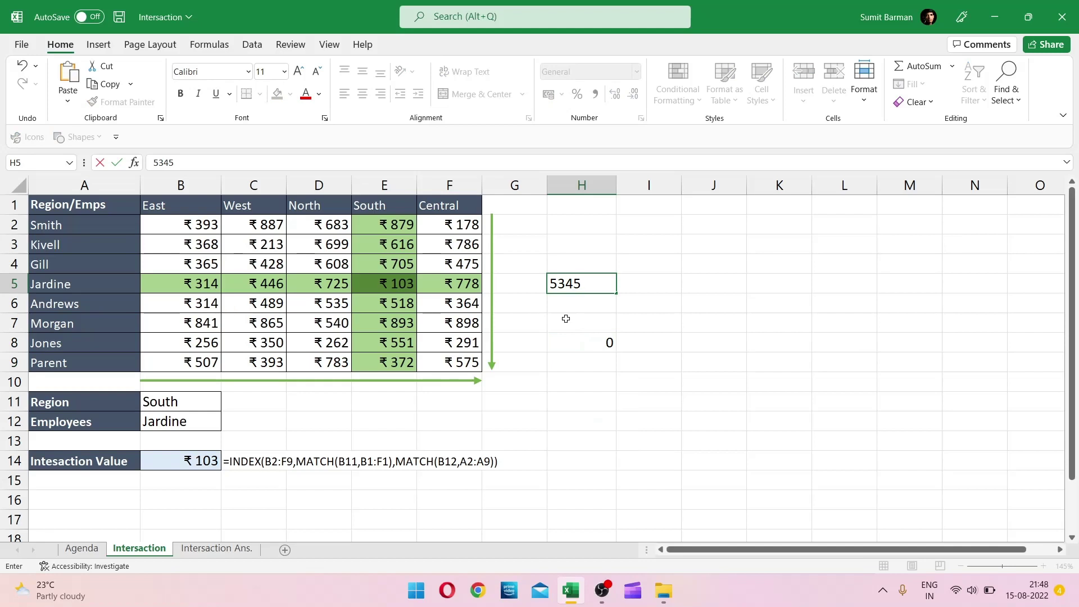
{"action": "key", "text": "Return"}
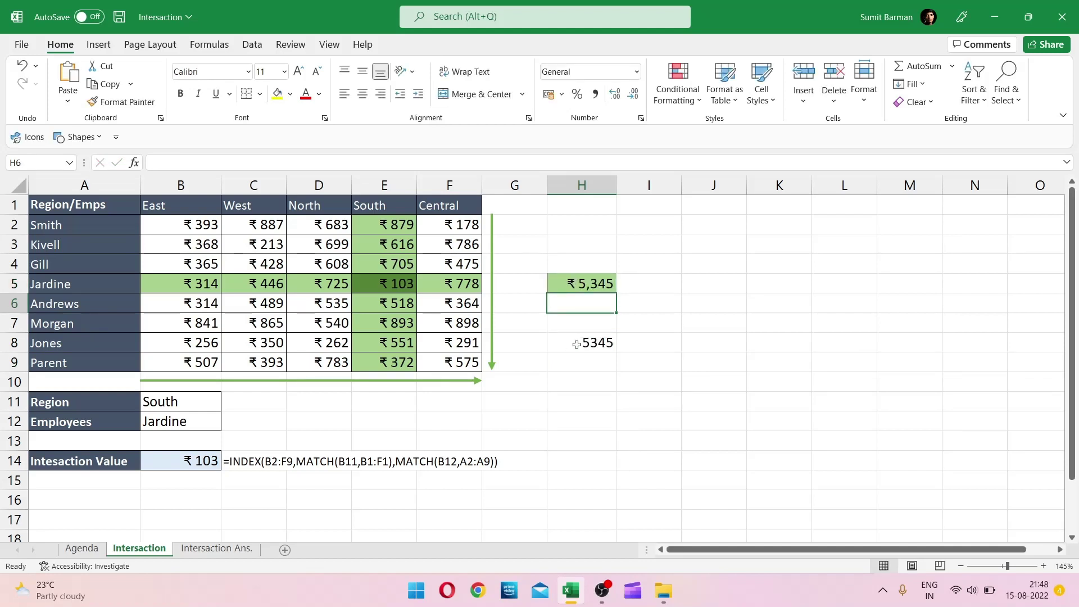
{"action": "left_click", "coordinate": [574, 286]}
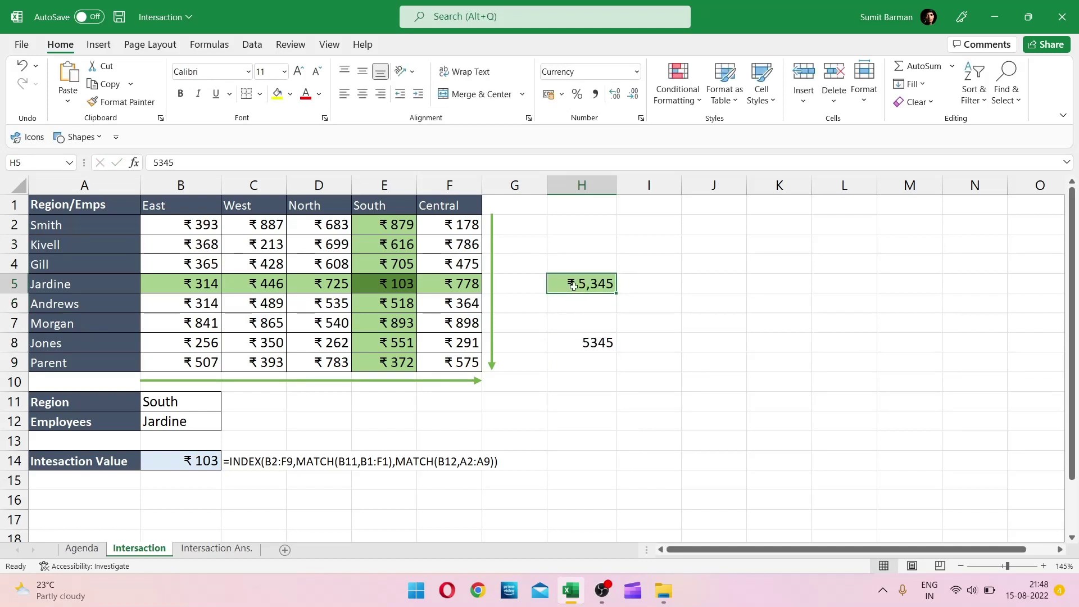
{"action": "left_click", "coordinate": [572, 337]}
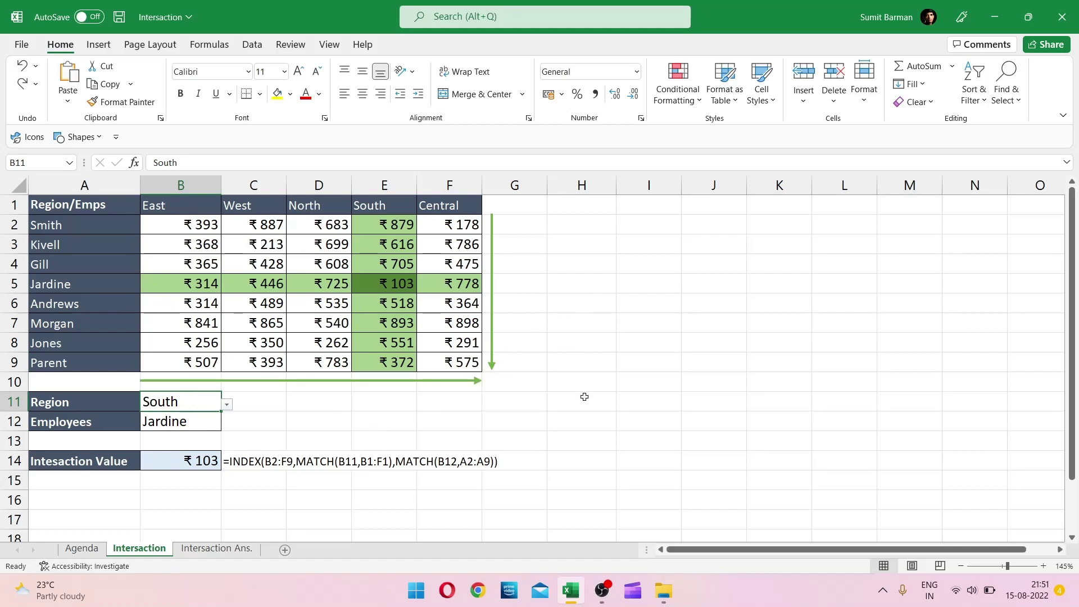
Step: Enter the sample text Ffdf in cell H6
{"action": "left_click", "coordinate": [590, 304]}
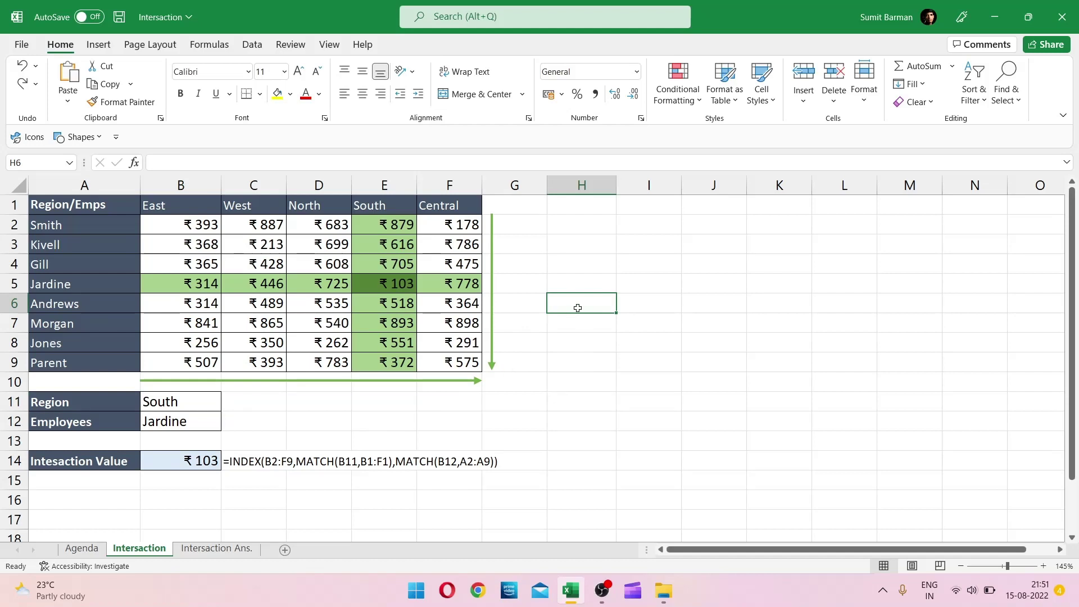
{"action": "type", "text": "Ffdf"}
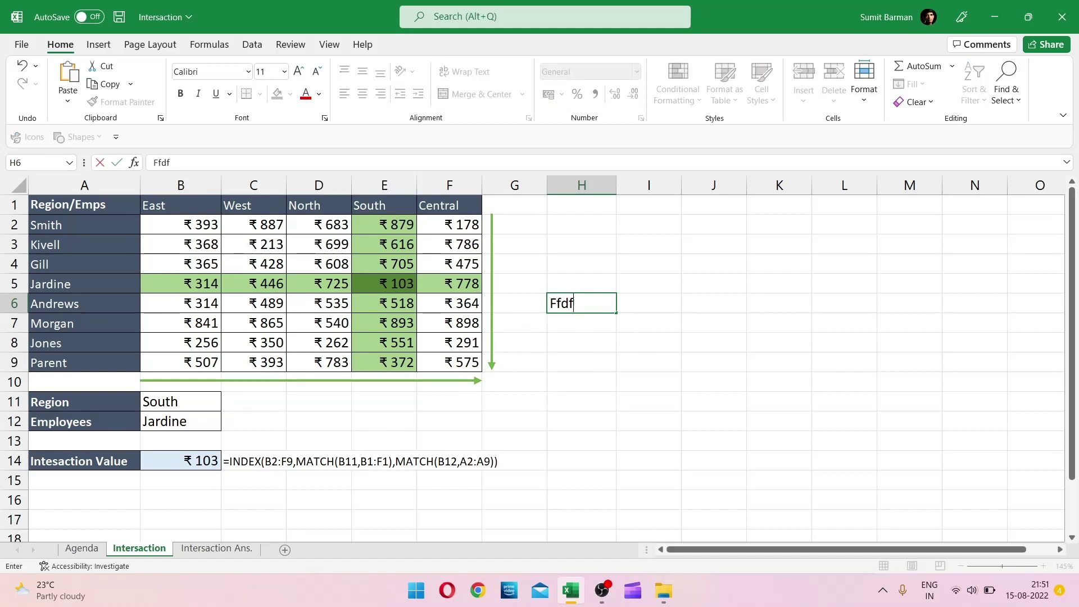
{"action": "left_click", "coordinate": [643, 304]}
Step: Assign the name TemoName to cell H6
{"action": "left_click", "coordinate": [585, 306]}
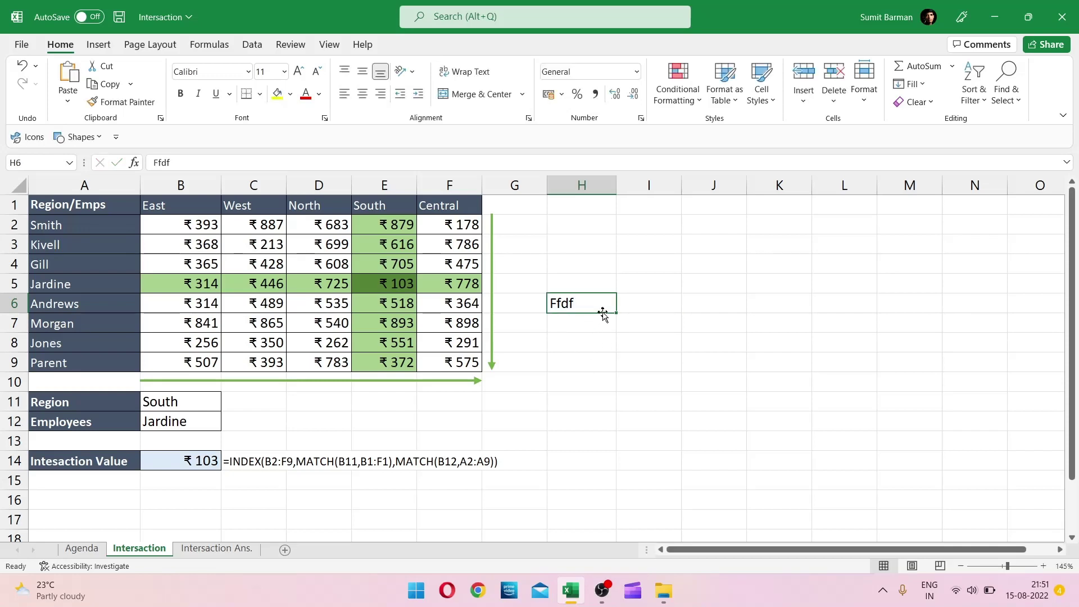
{"action": "left_click", "coordinate": [37, 162]}
{"action": "type", "text": "T"}
{"action": "type", "text": "emoName"}
{"action": "key", "text": "Return"}
{"action": "left_click", "coordinate": [799, 283]}
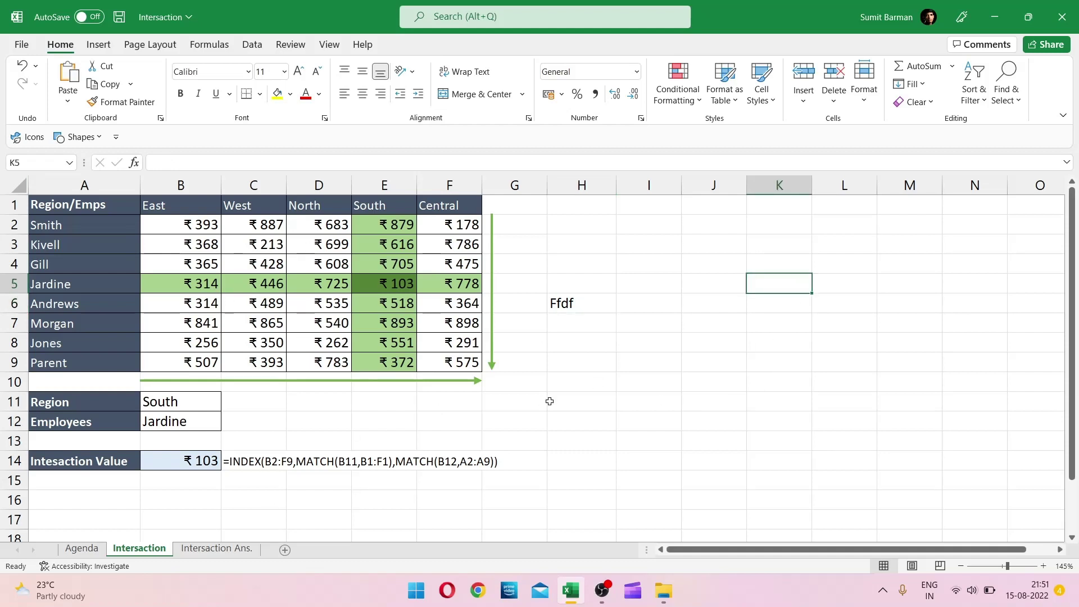
Step: Reference the named cell H6 from K5 with the formula =DemoName, and check the formula in K5
{"action": "type", "text": "=demo"}
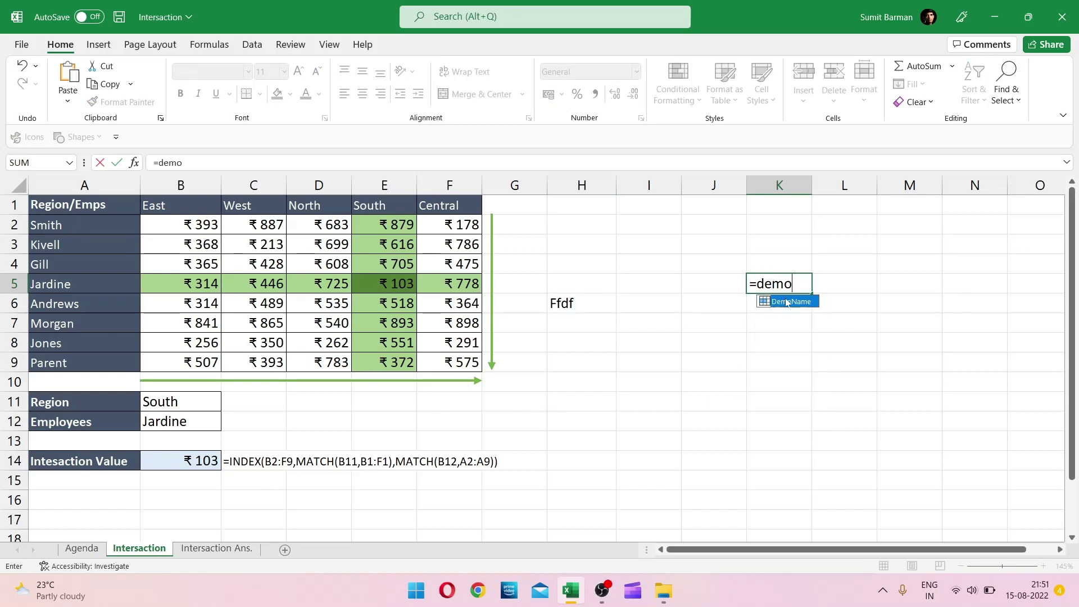
{"action": "key", "text": "Return"}
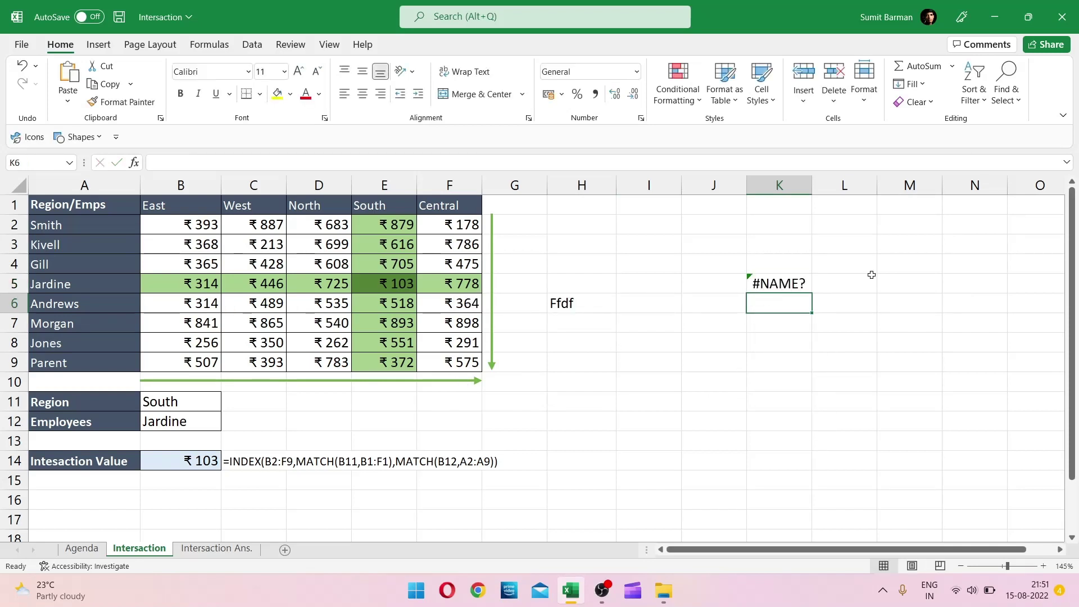
{"action": "left_click", "coordinate": [785, 283]}
{"action": "type", "text": "=demo"}
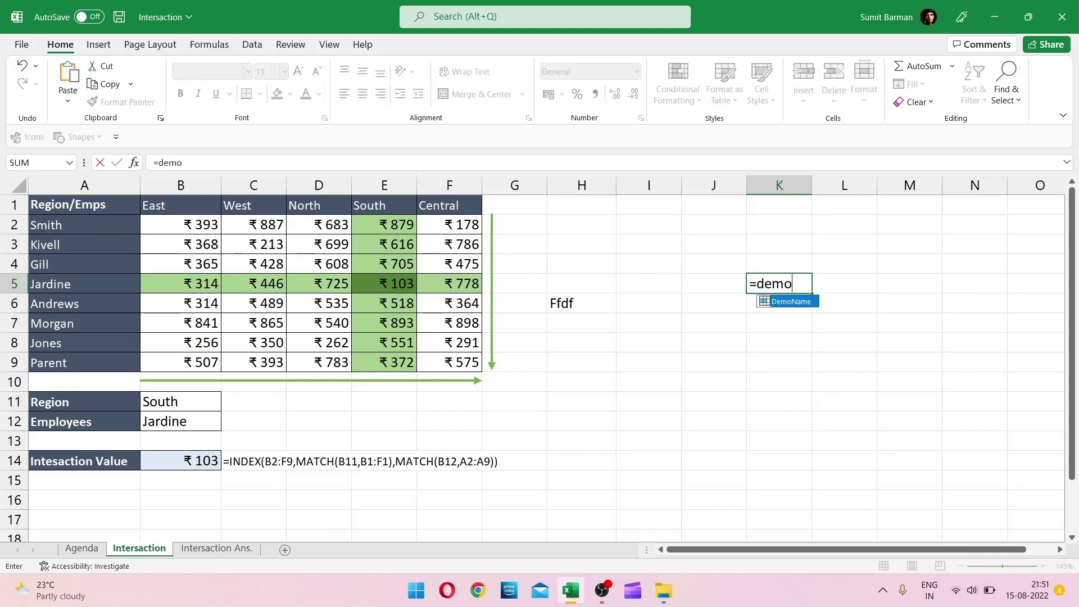
{"action": "key", "text": "Tab"}
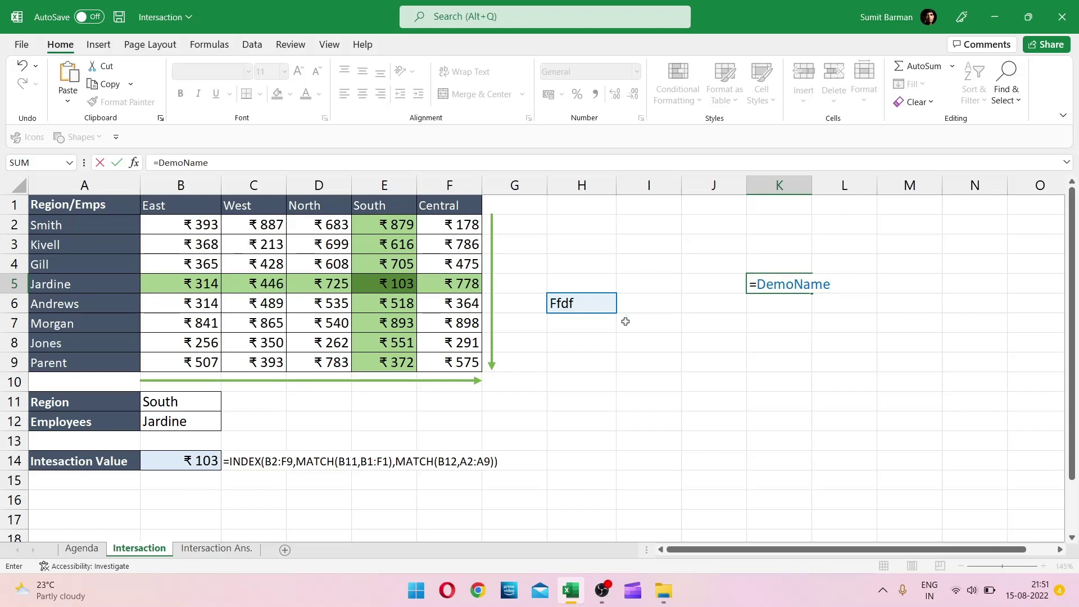
{"action": "key", "text": "Return"}
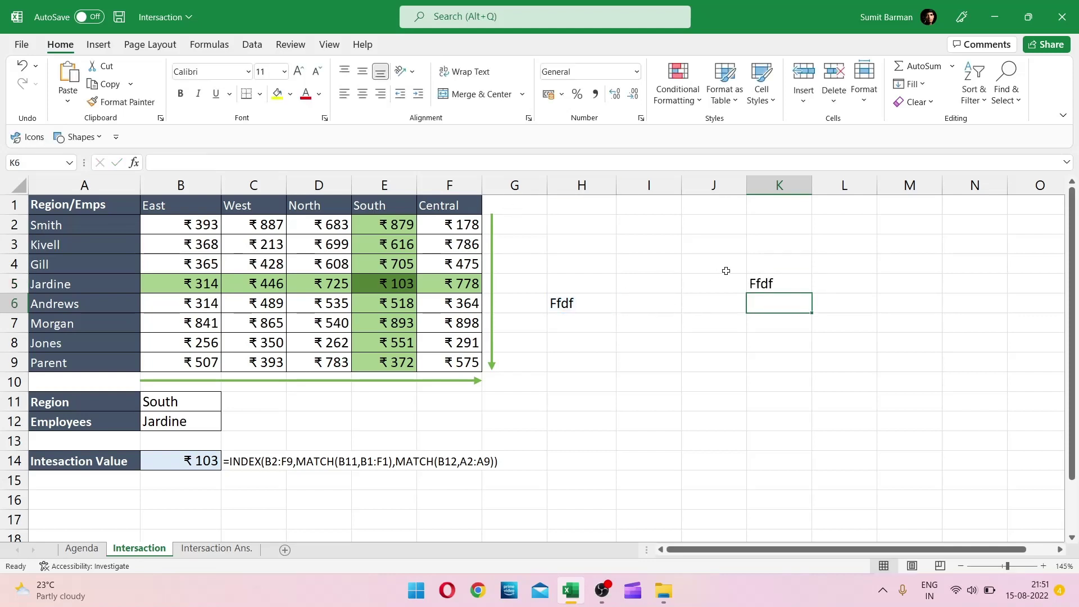
{"action": "left_click", "coordinate": [781, 276]}
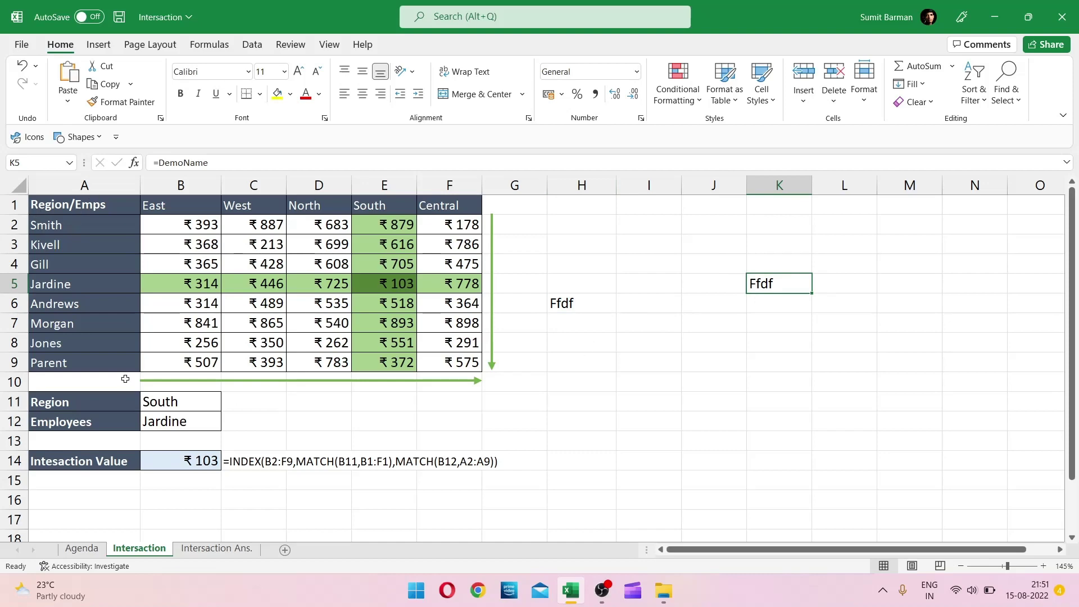
Step: Clear the sample contents from cells H4:M8
{"action": "left_click_drag", "start_coordinate": [580, 263], "coordinate": [728, 344]}
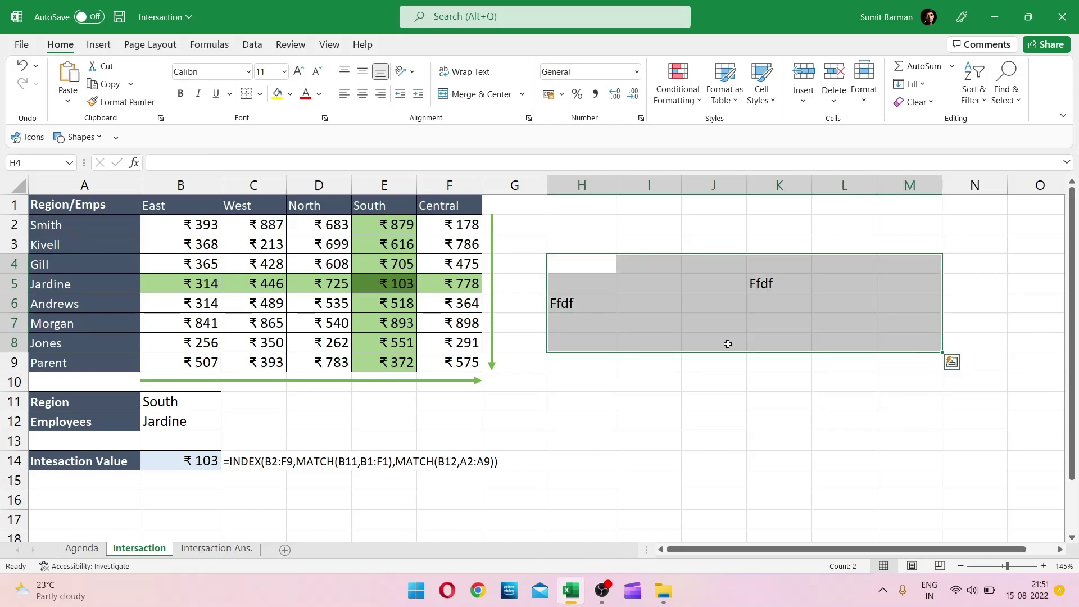
{"action": "key", "text": "Delete"}
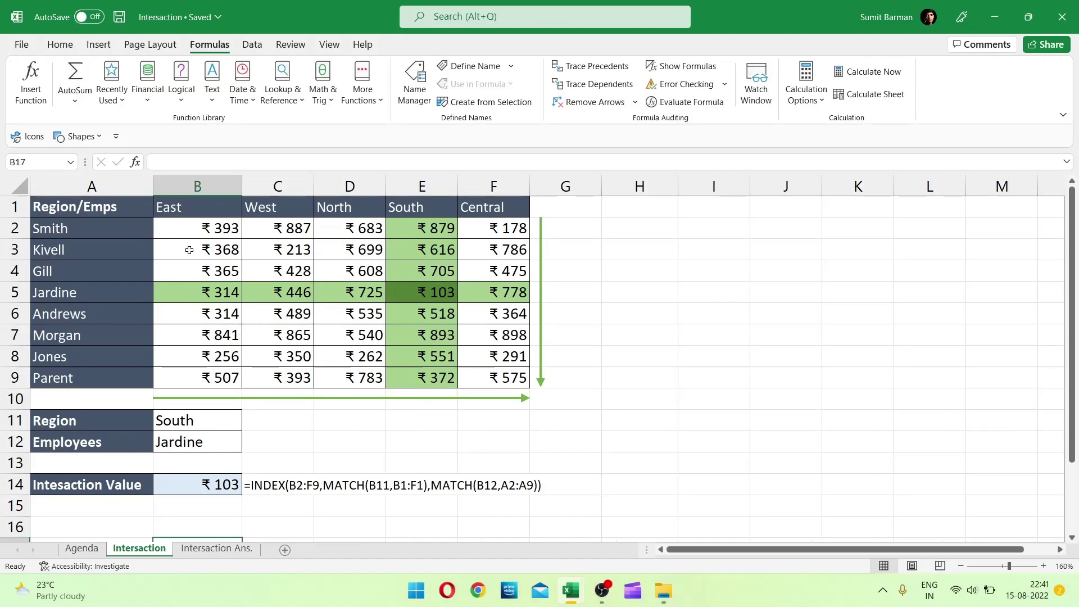
Step: Select the East, West and North value columns and the employee values in rows 3 and 6, one range at a time, to examine them
{"action": "left_click_drag", "start_coordinate": [179, 225], "coordinate": [187, 378]}
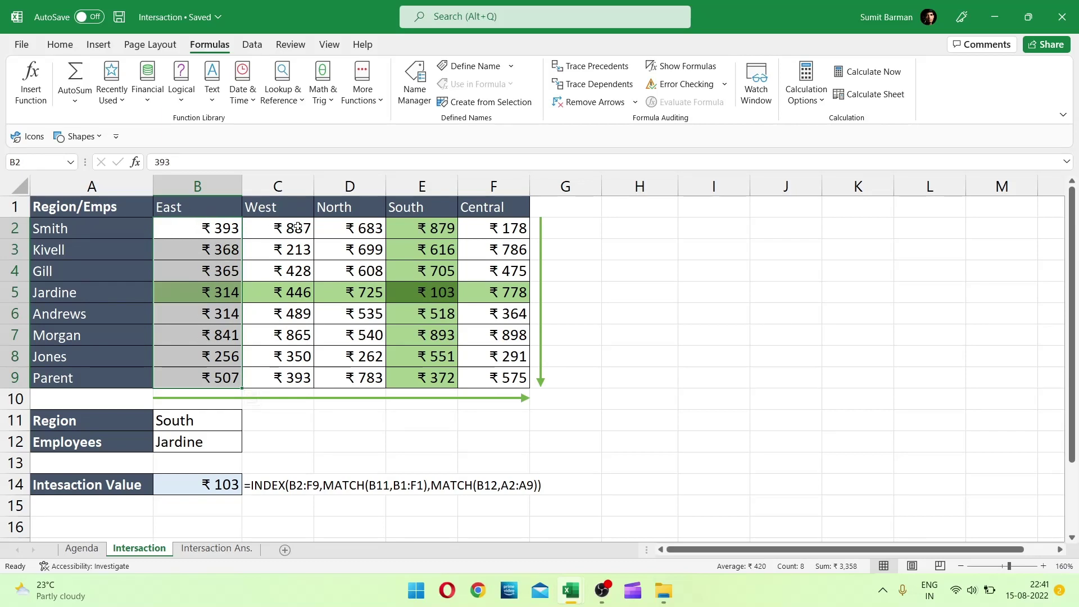
{"action": "left_click_drag", "start_coordinate": [298, 228], "coordinate": [297, 378]}
{"action": "left_click_drag", "start_coordinate": [367, 228], "coordinate": [360, 420]}
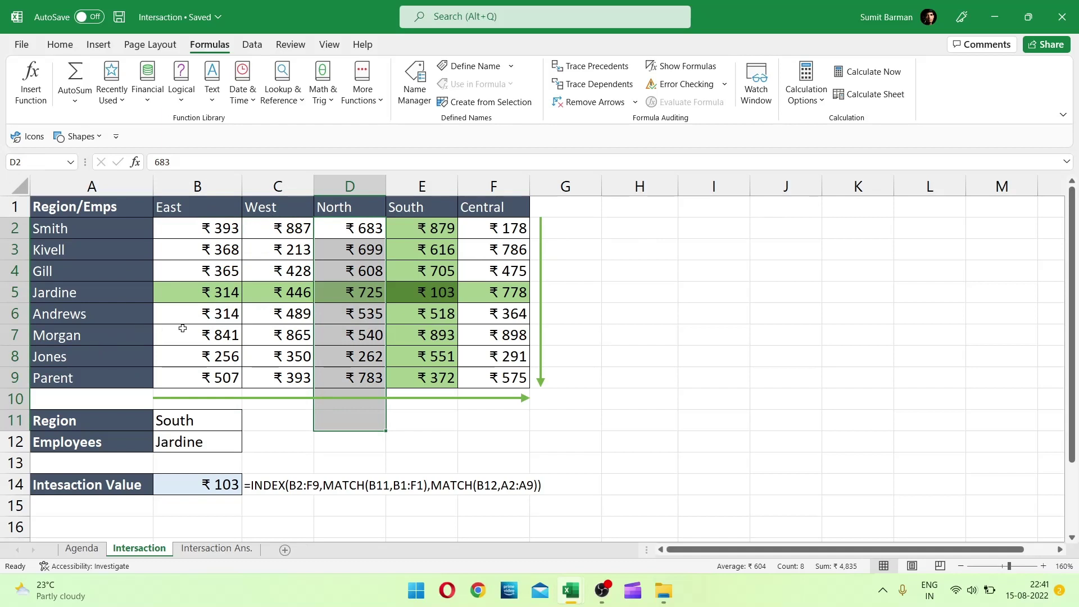
{"action": "left_click_drag", "start_coordinate": [180, 247], "coordinate": [506, 249]}
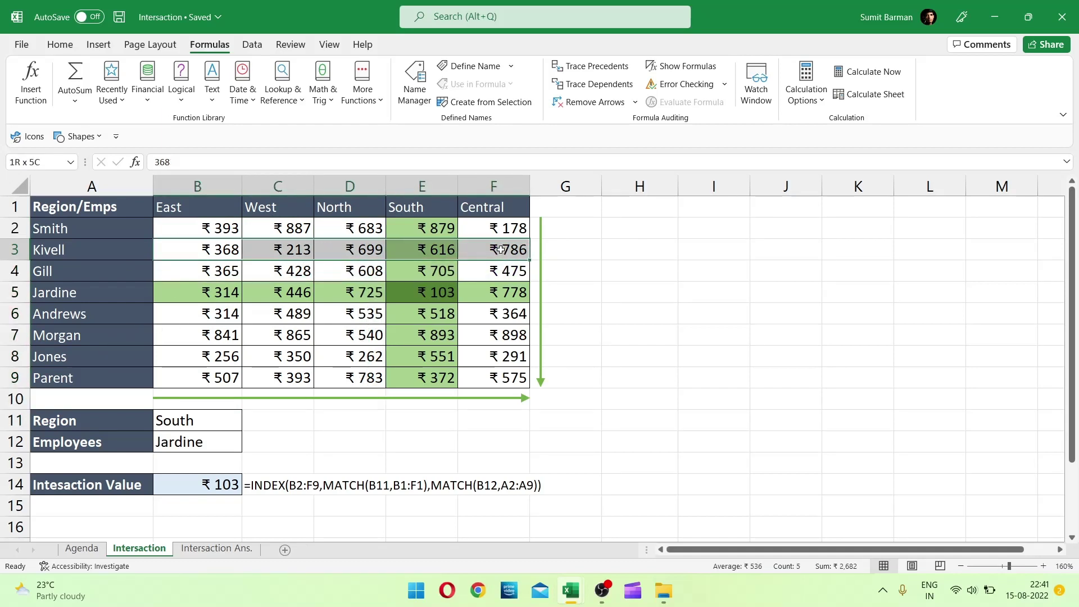
{"action": "left_click_drag", "start_coordinate": [201, 312], "coordinate": [506, 313]}
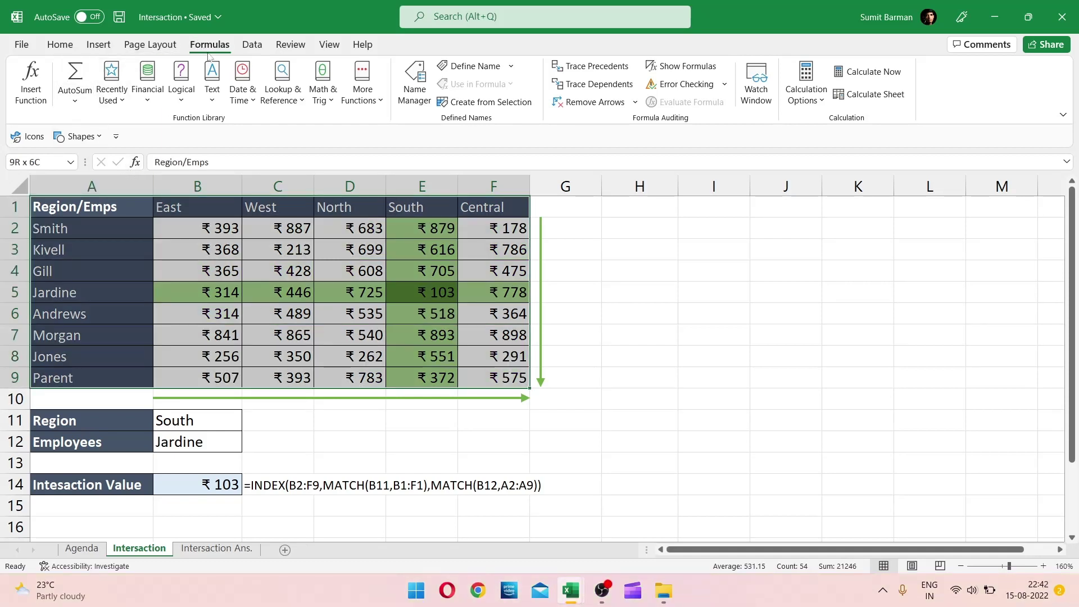
Step: Create named ranges for the whole table A1:F9 from its top row and left column
{"action": "left_click", "coordinate": [510, 107]}
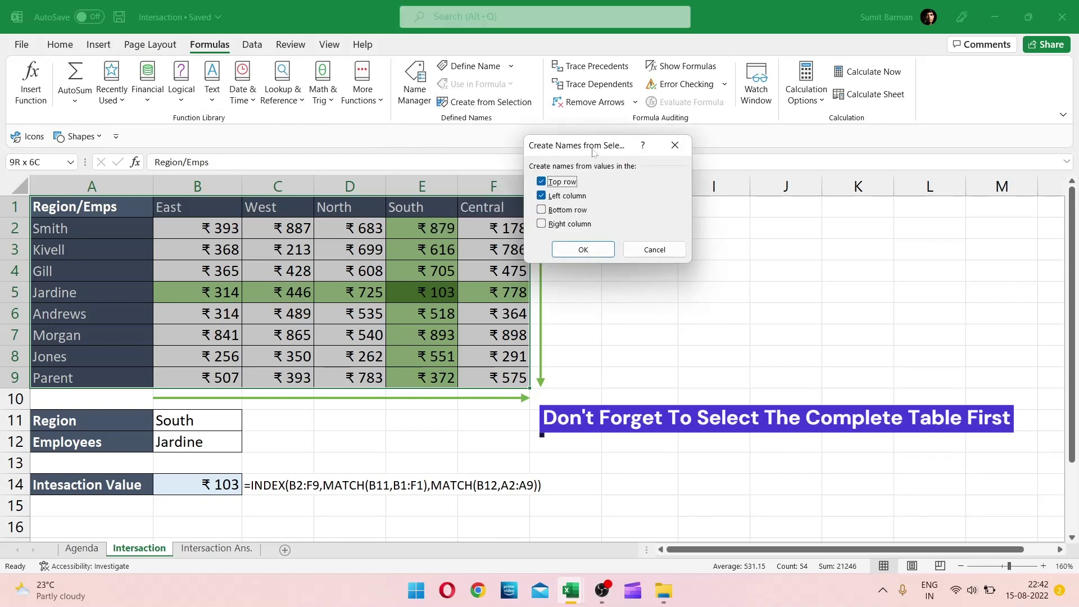
{"action": "left_click_drag", "start_coordinate": [602, 148], "coordinate": [591, 253]}
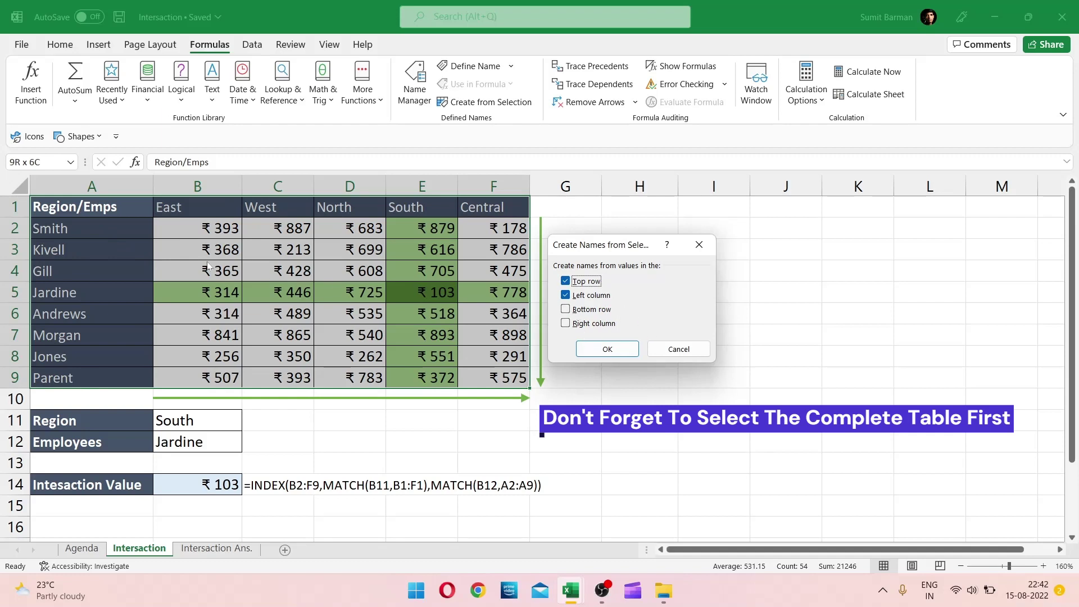
{"action": "left_click", "coordinate": [601, 350]}
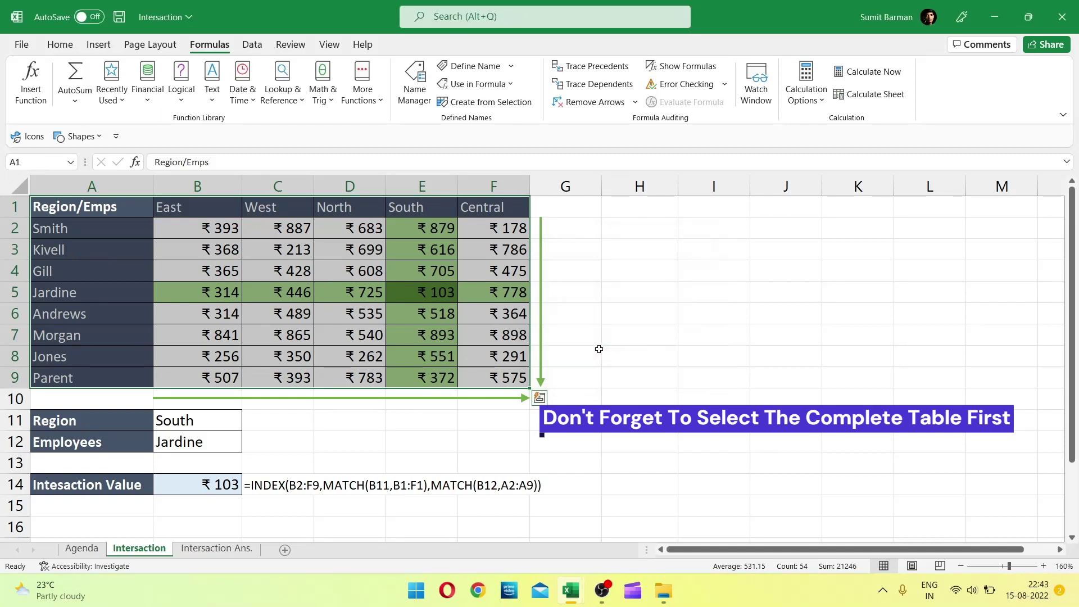
Step: Go to the named range East and to the row 9 employee's named range to check which cells they cover
{"action": "left_click", "coordinate": [71, 162]}
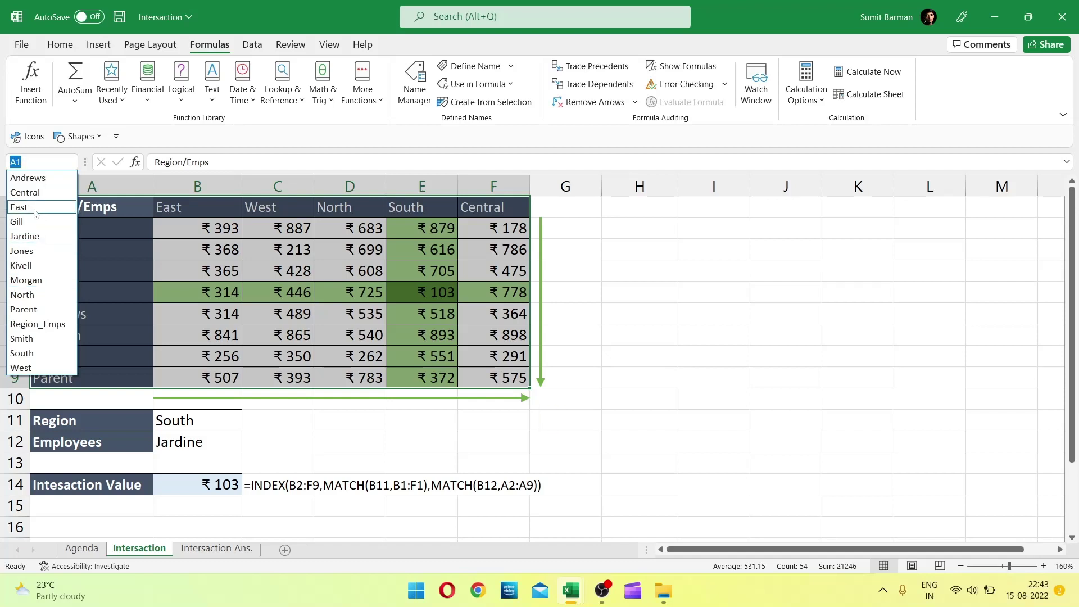
{"action": "left_click", "coordinate": [34, 212]}
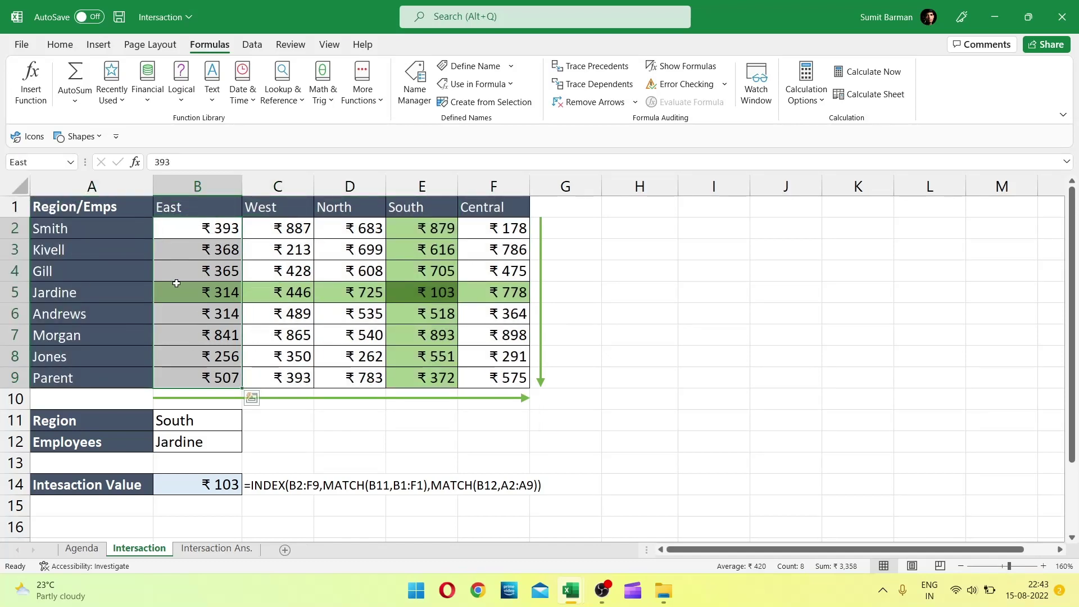
{"action": "left_click", "coordinate": [71, 162]}
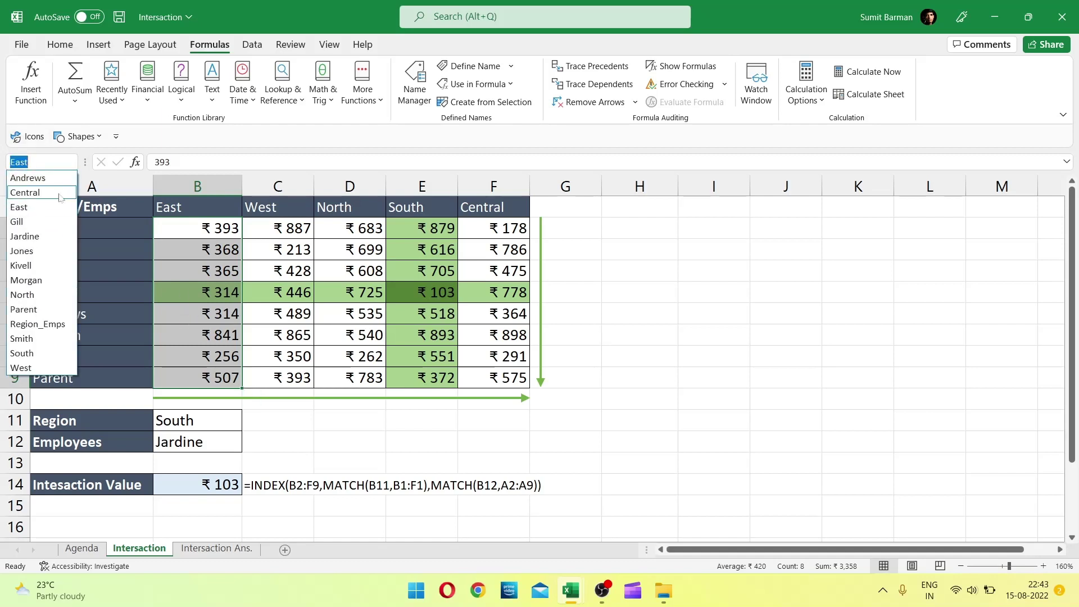
{"action": "left_click", "coordinate": [38, 310]}
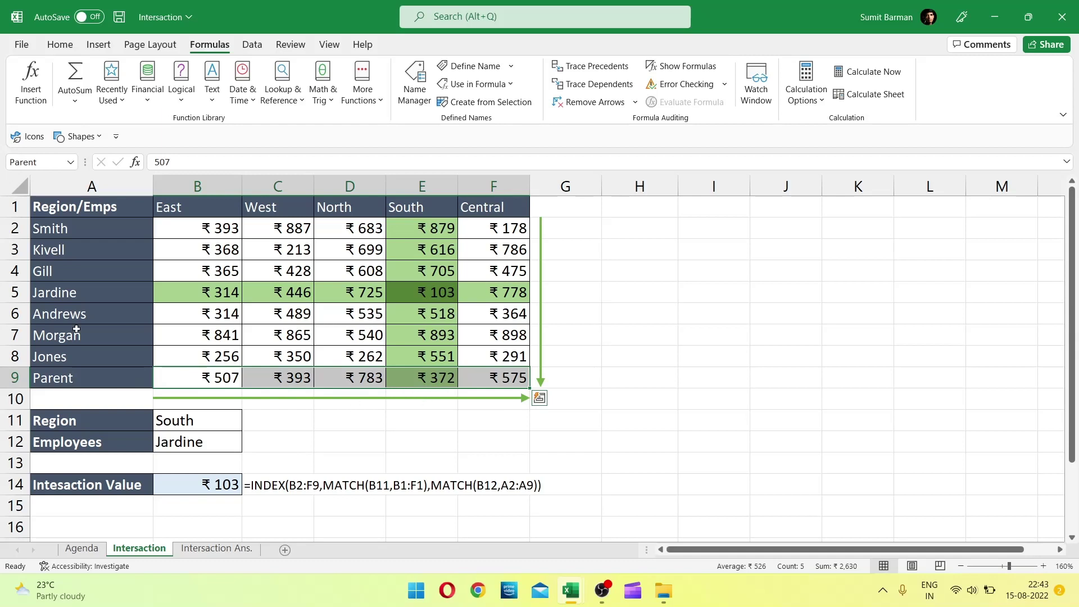
Step: Replace the formula in B14 with an intersection of the row 5 employee's named range and South, separated by a space
{"action": "left_click", "coordinate": [211, 486]}
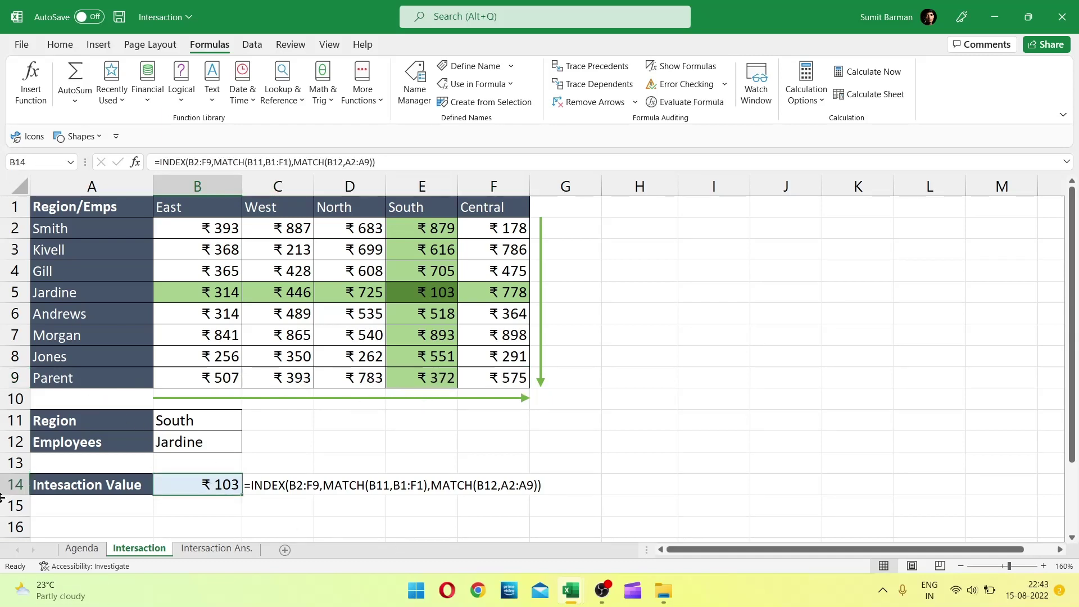
{"action": "type", "text": "="}
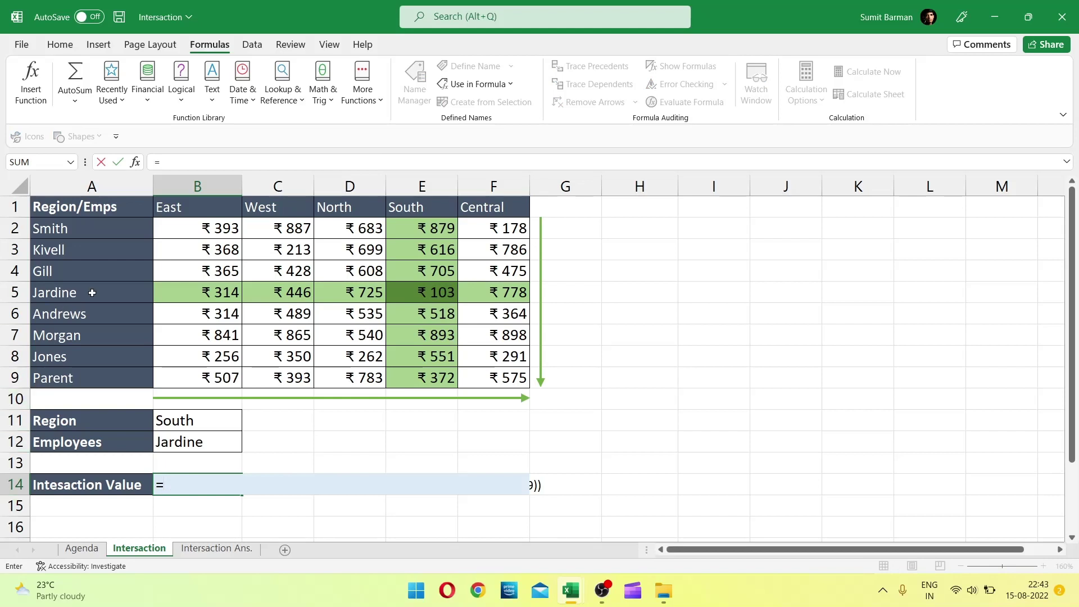
{"action": "type", "text": "ja"}
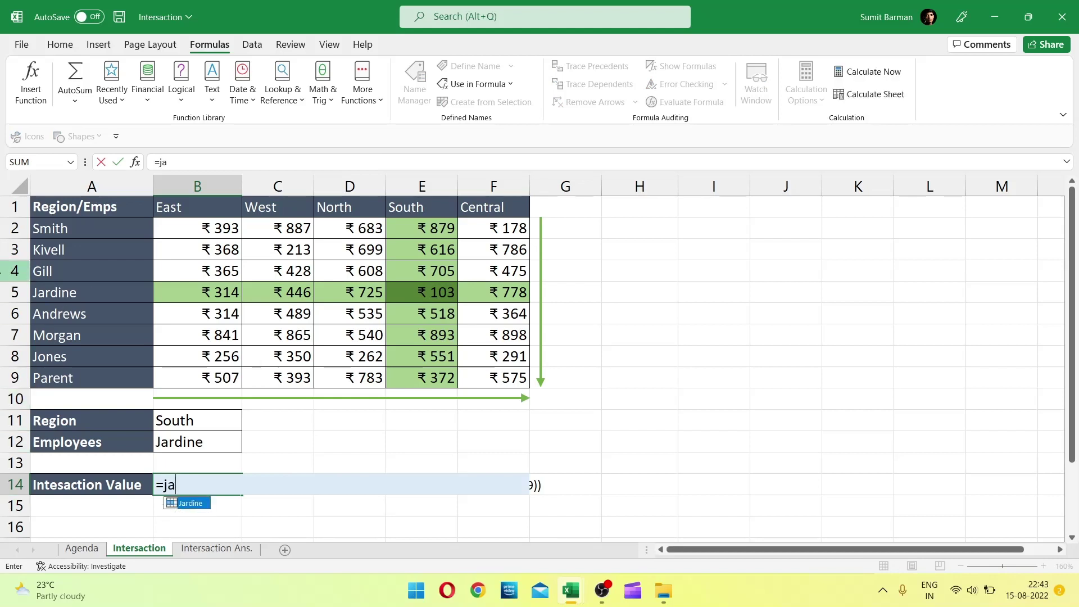
{"action": "key", "text": "Tab"}
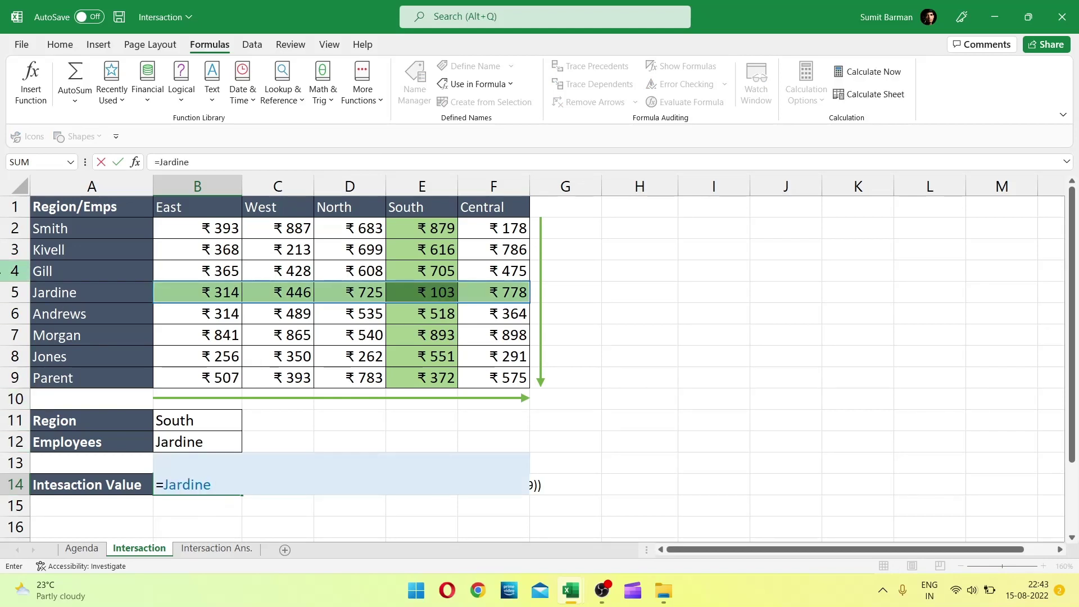
{"action": "type", "text": "sou"}
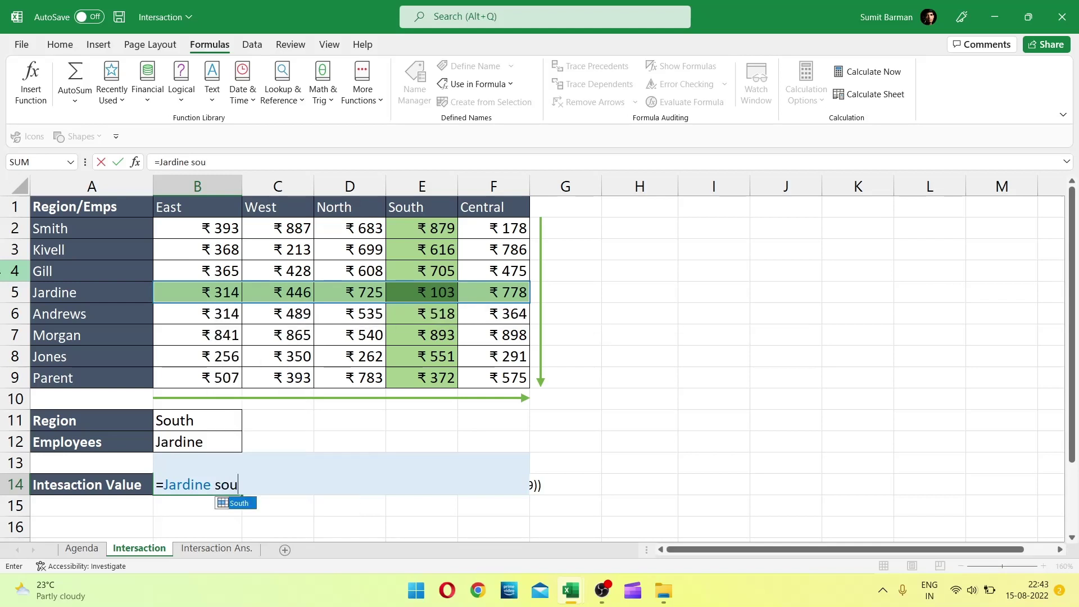
{"action": "key", "text": "Tab"}
{"action": "key", "text": "Return"}
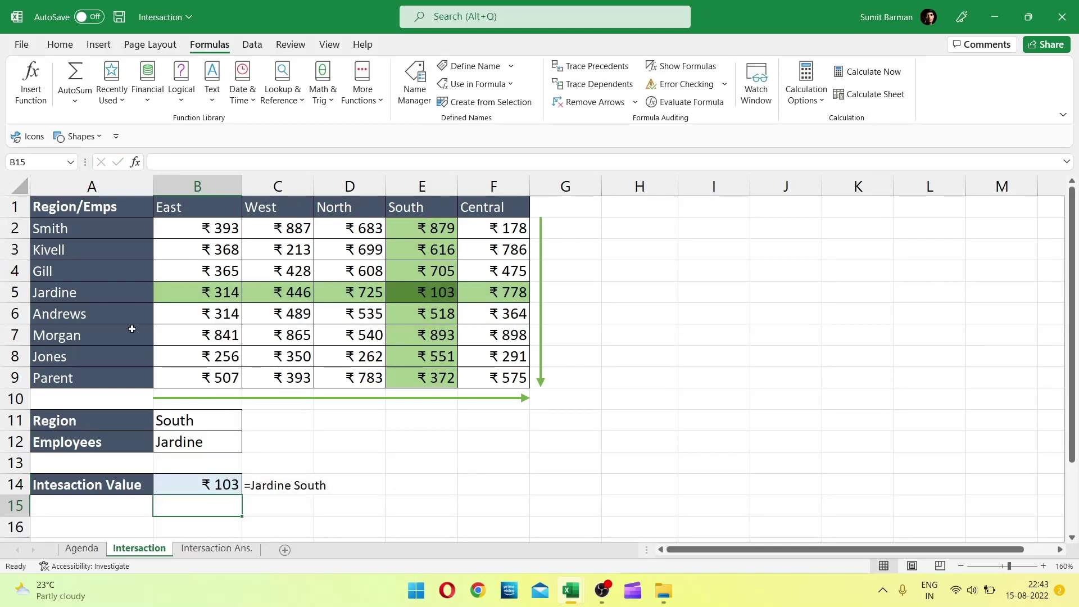
Step: Replace the formula in B14 with =B11 B12, intersecting the Region and Employees cell references
{"action": "left_click", "coordinate": [212, 483]}
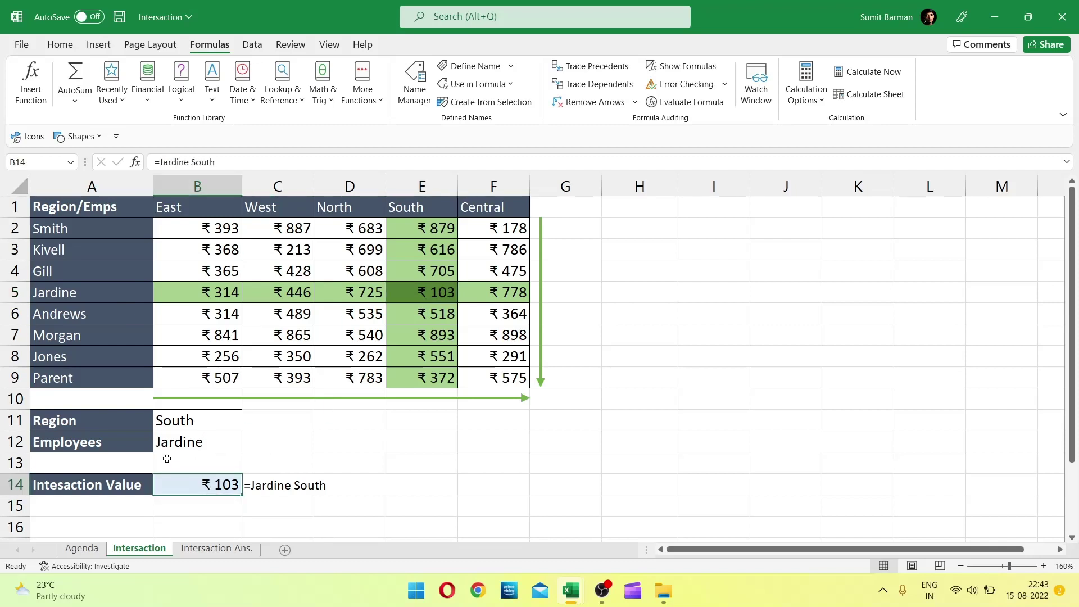
{"action": "type", "text": "="}
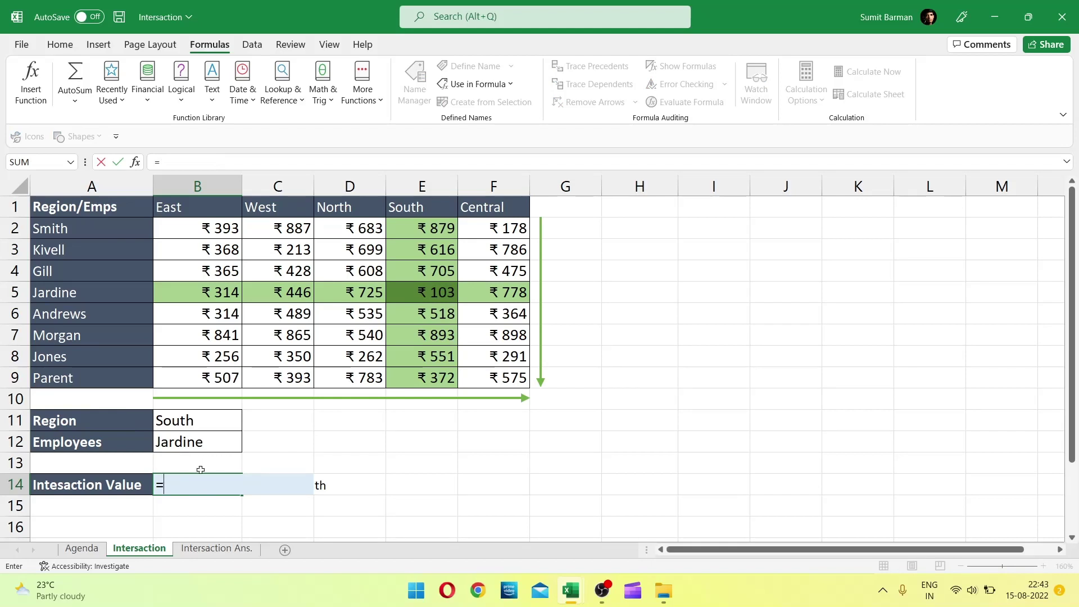
{"action": "left_click", "coordinate": [211, 420]}
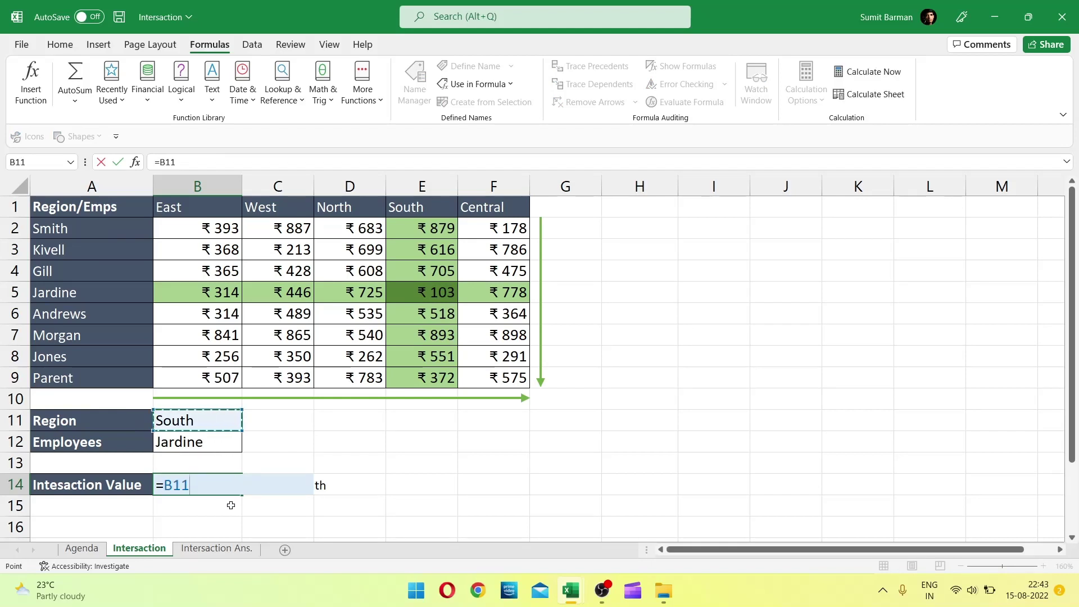
{"action": "left_click", "coordinate": [195, 438]}
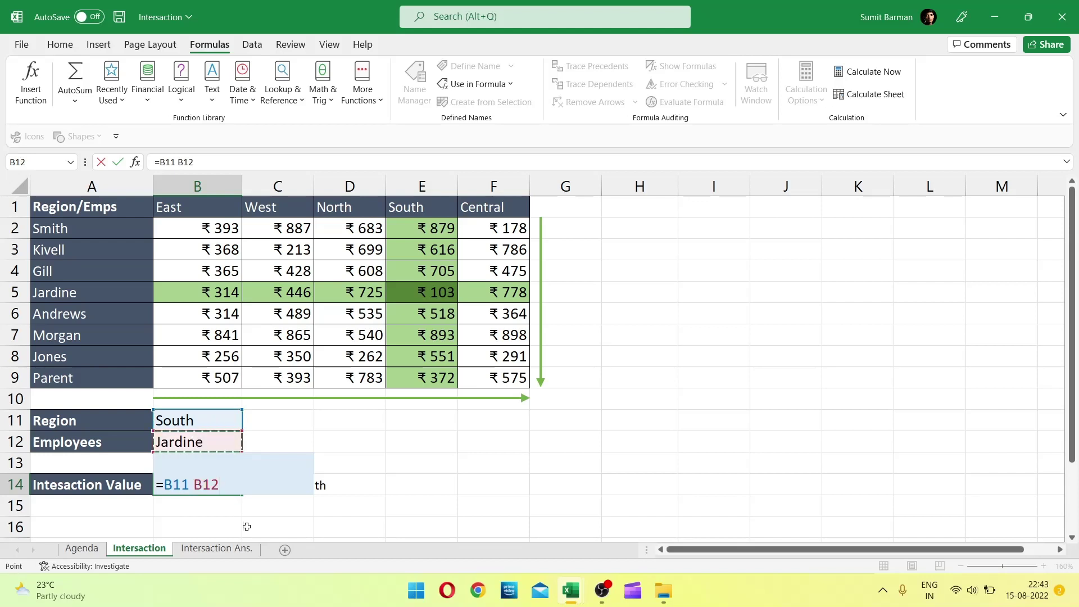
{"action": "key", "text": "Return"}
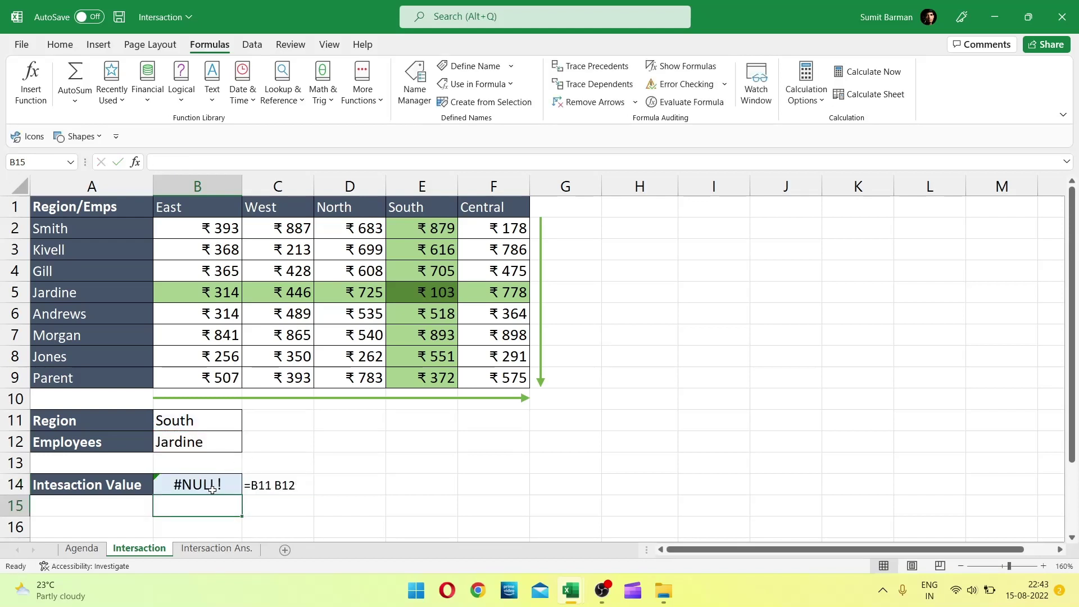
{"action": "left_click", "coordinate": [212, 489]}
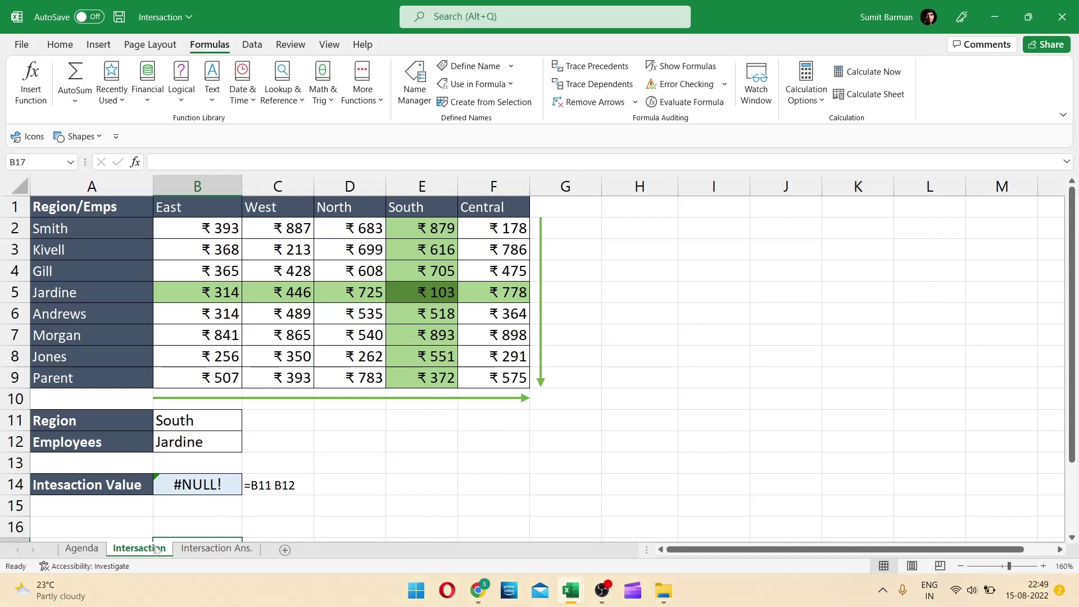
Step: Compare the B14 formula and the Region entry in B11 with the South values in E2:E9
{"action": "left_click", "coordinate": [207, 486]}
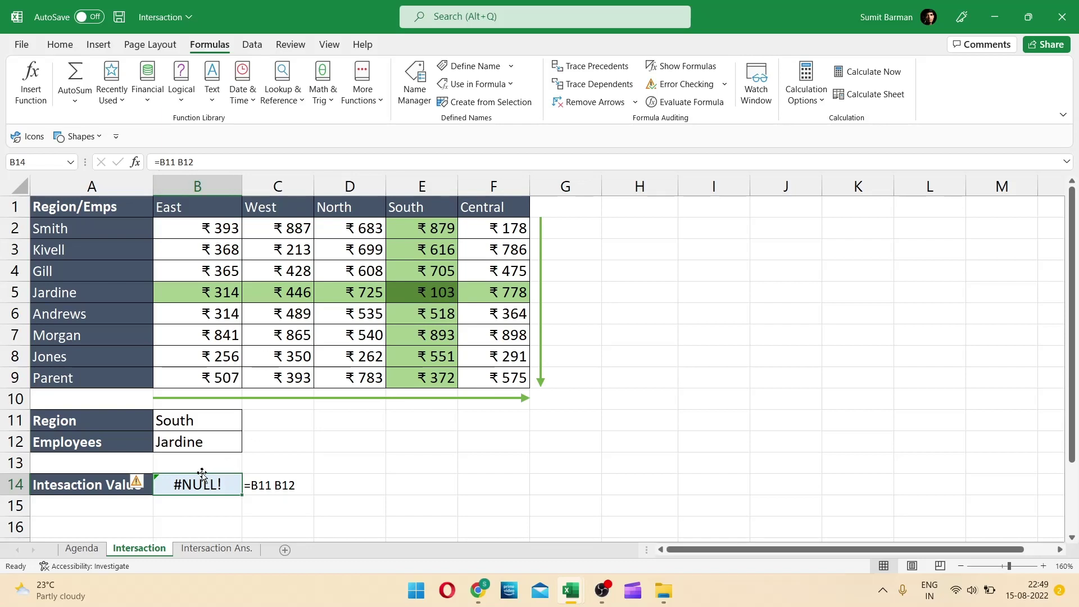
{"action": "left_click", "coordinate": [196, 426]}
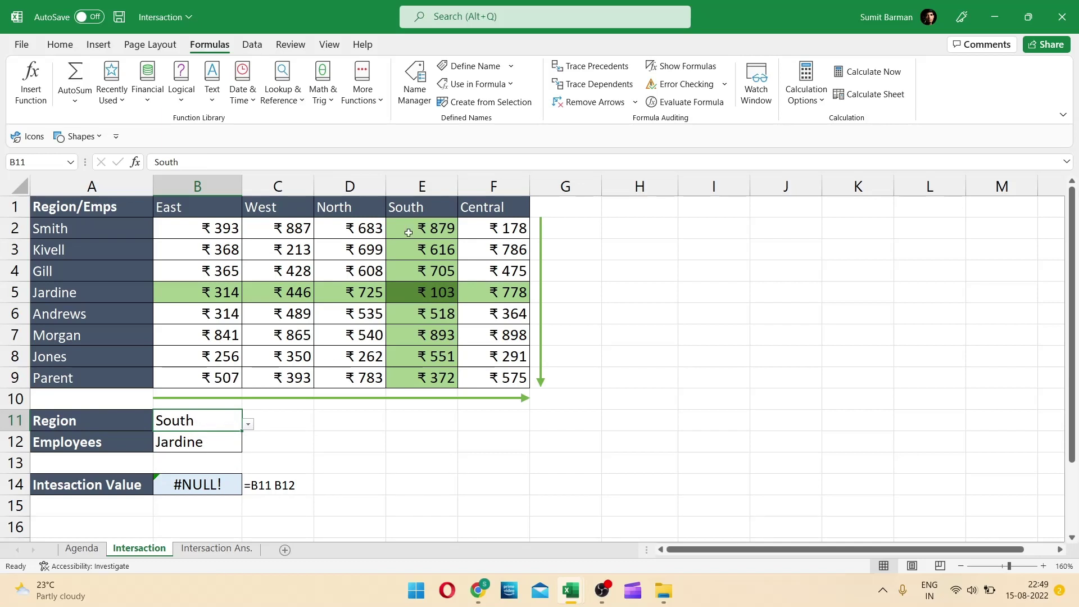
{"action": "left_click_drag", "start_coordinate": [424, 228], "coordinate": [421, 371]}
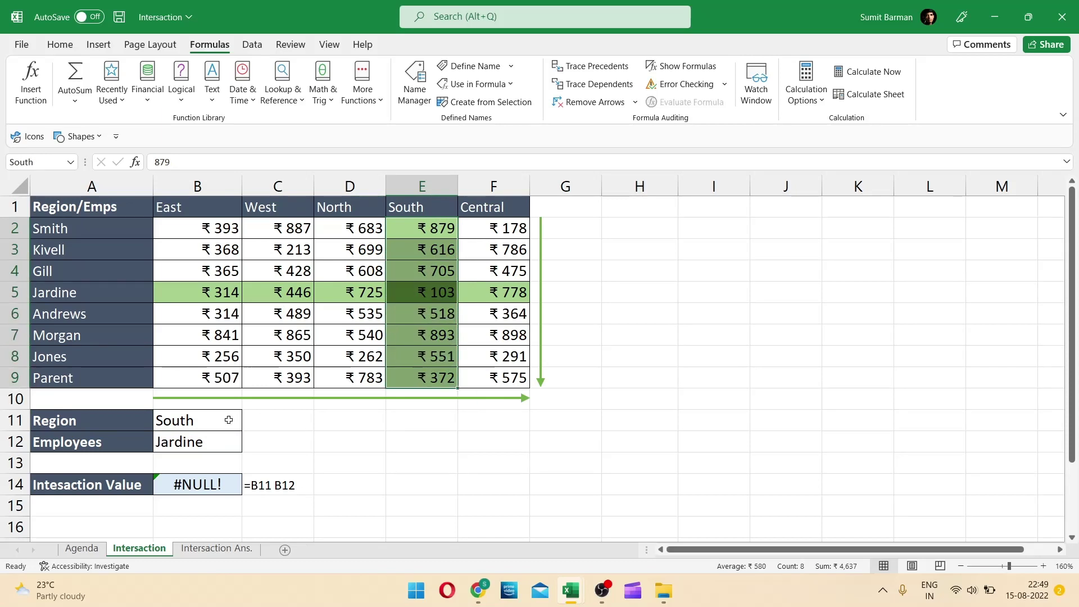
{"action": "left_click_drag", "start_coordinate": [418, 223], "coordinate": [420, 382]}
{"action": "left_click", "coordinate": [193, 424]}
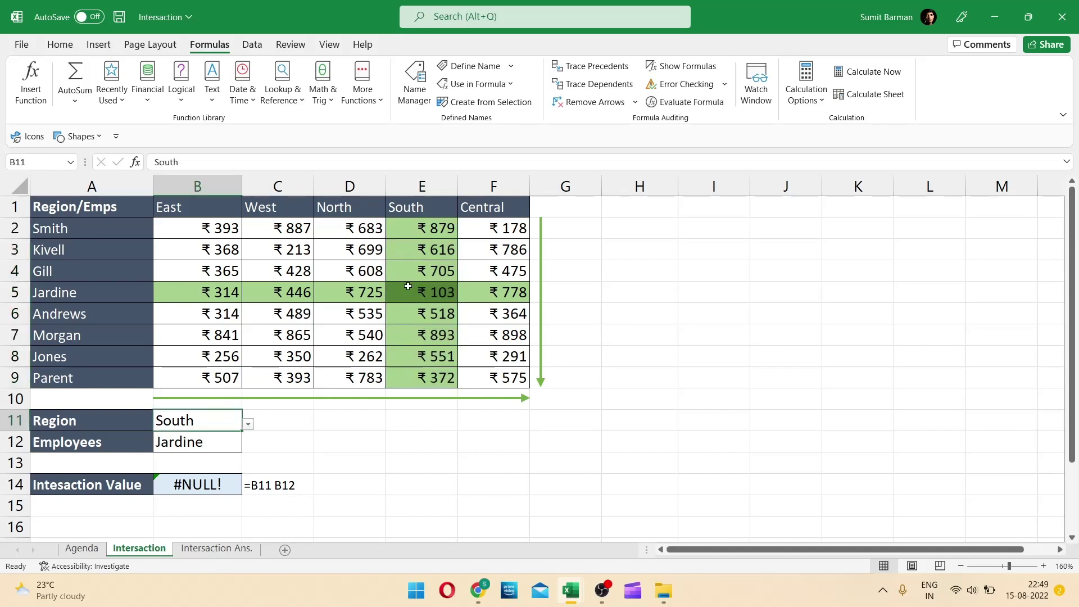
Step: Replace the formula in B14 with =INDIRECT(B11) INDIRECT(B12), separating the two references with a space
{"action": "left_click", "coordinate": [190, 491]}
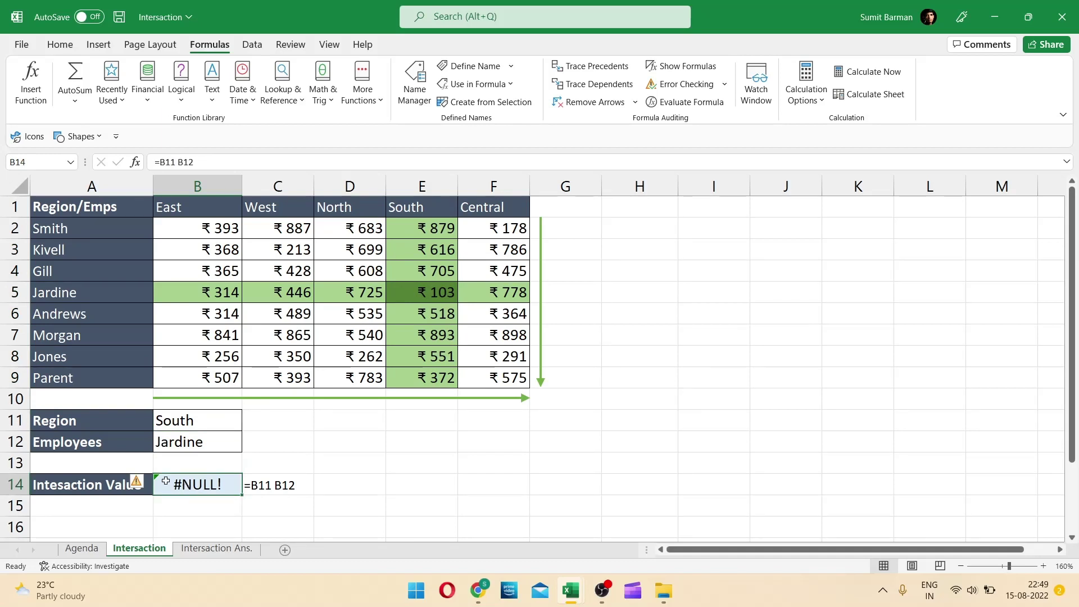
{"action": "type", "text": "=in"}
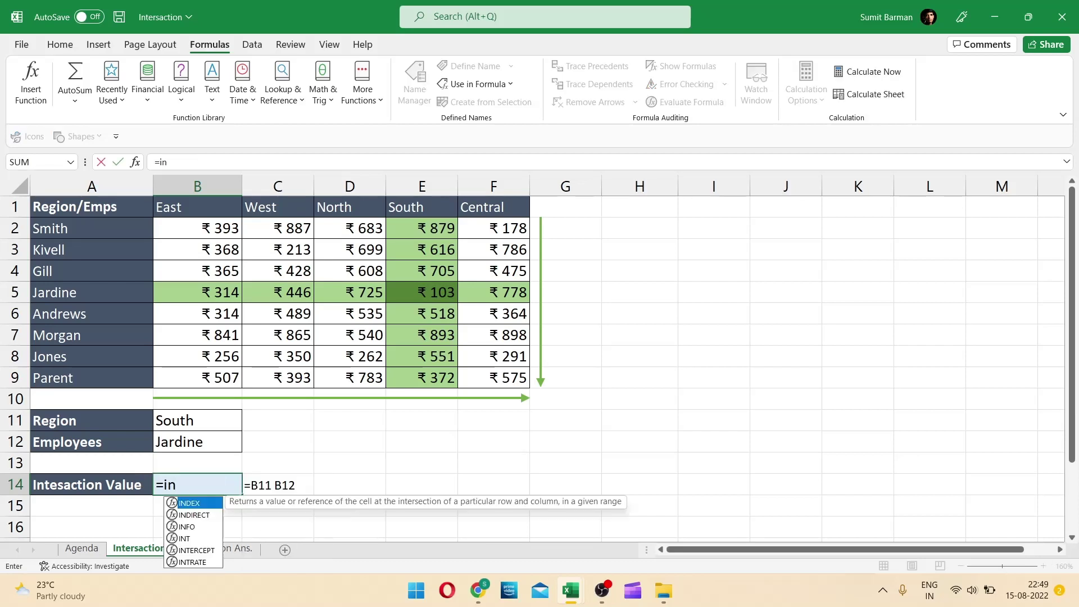
{"action": "key", "text": "Down"}
{"action": "key", "text": "Tab"}
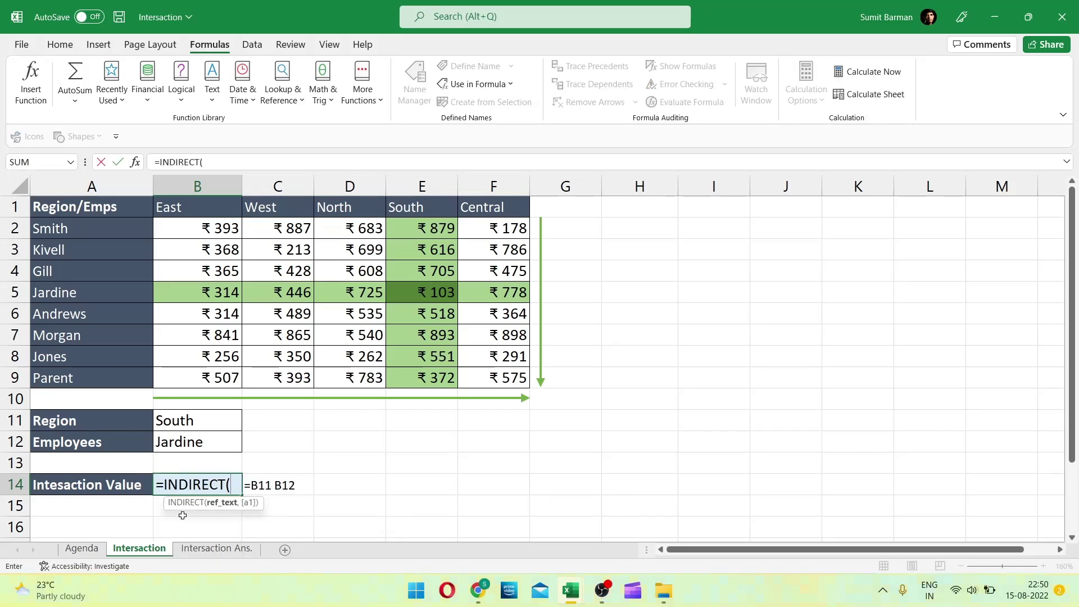
{"action": "left_click", "coordinate": [195, 422]}
{"action": "type", "text": ")"}
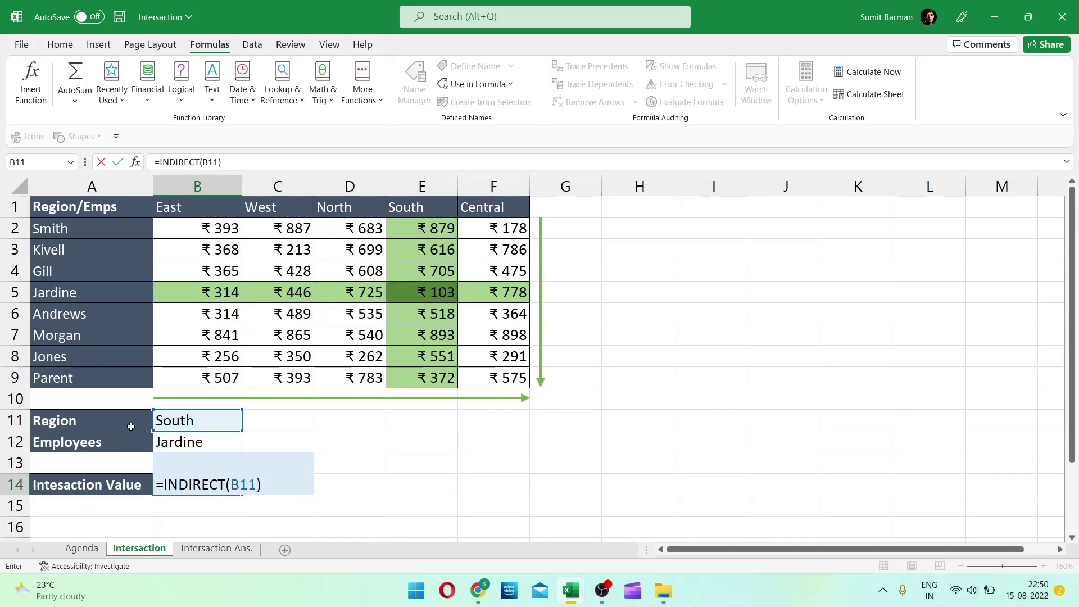
{"action": "type", "text": "ind"}
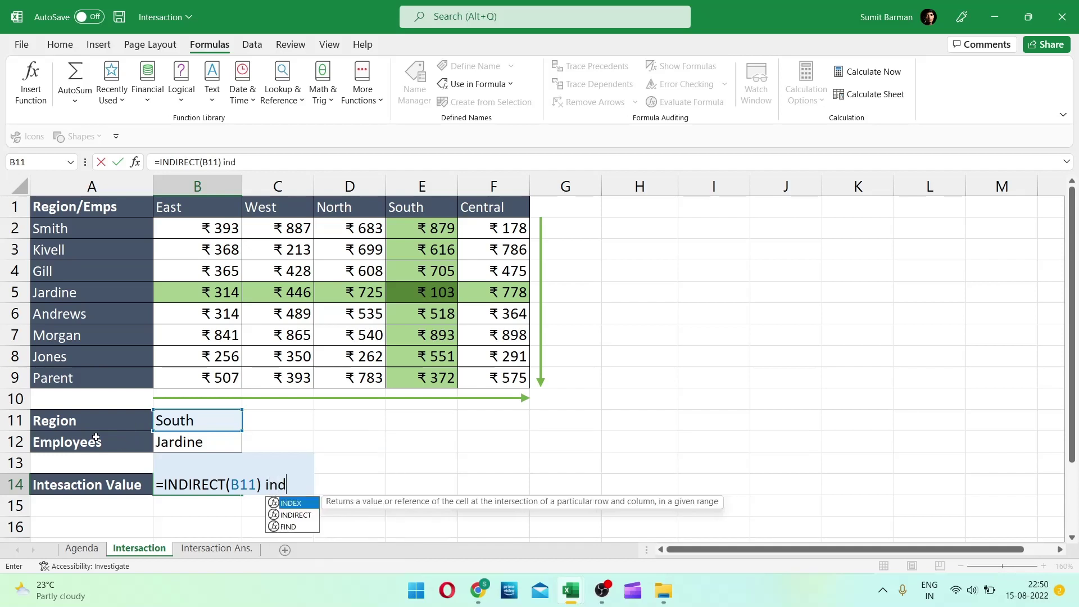
{"action": "type", "text": "i"}
{"action": "key", "text": "Tab"}
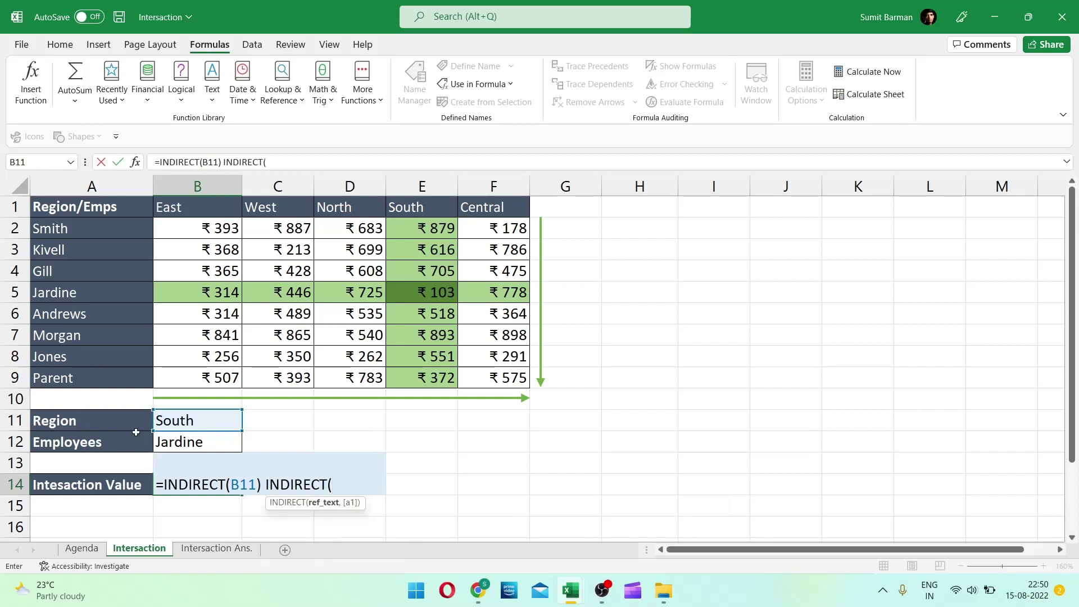
{"action": "left_click", "coordinate": [170, 444]}
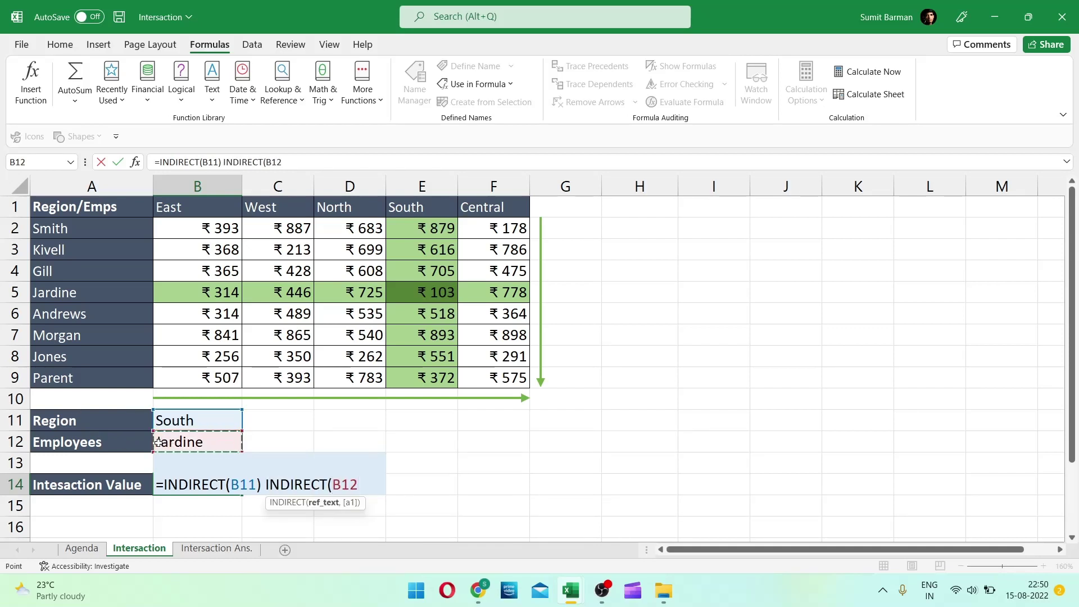
{"action": "type", "text": ")"}
{"action": "key", "text": "Return"}
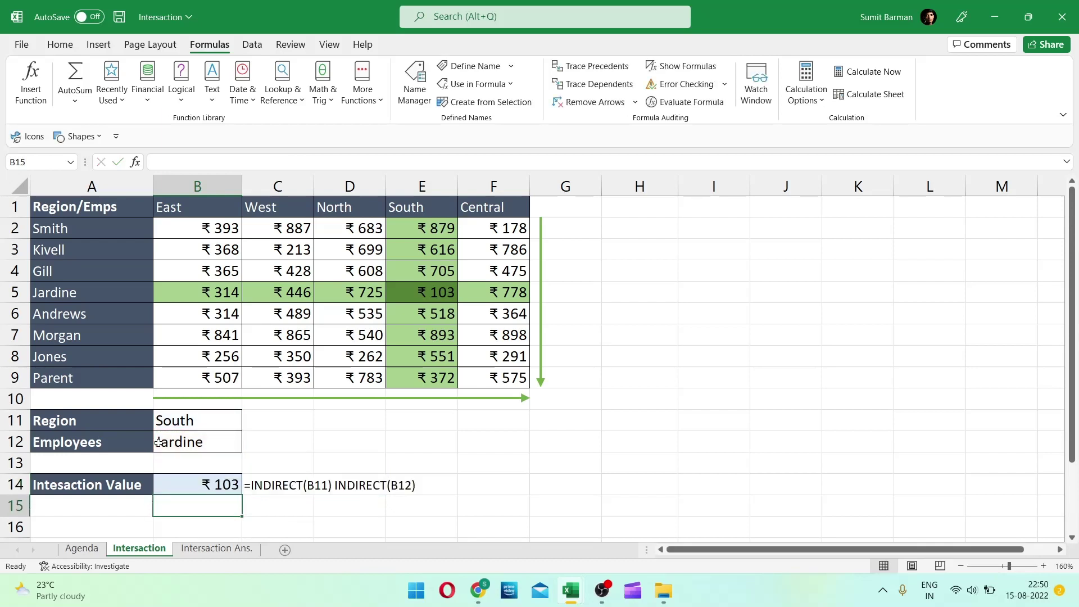
Step: Check the B14 intersection value against cell E5, where the South column crosses the selected employee's row
{"action": "left_click", "coordinate": [177, 487]}
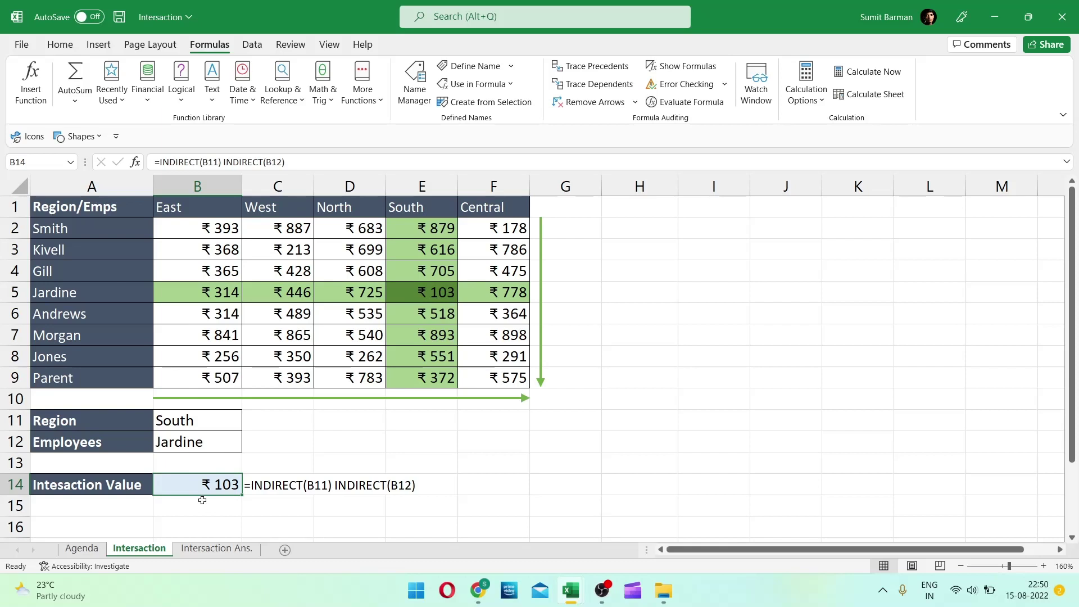
{"action": "left_click", "coordinate": [420, 294]}
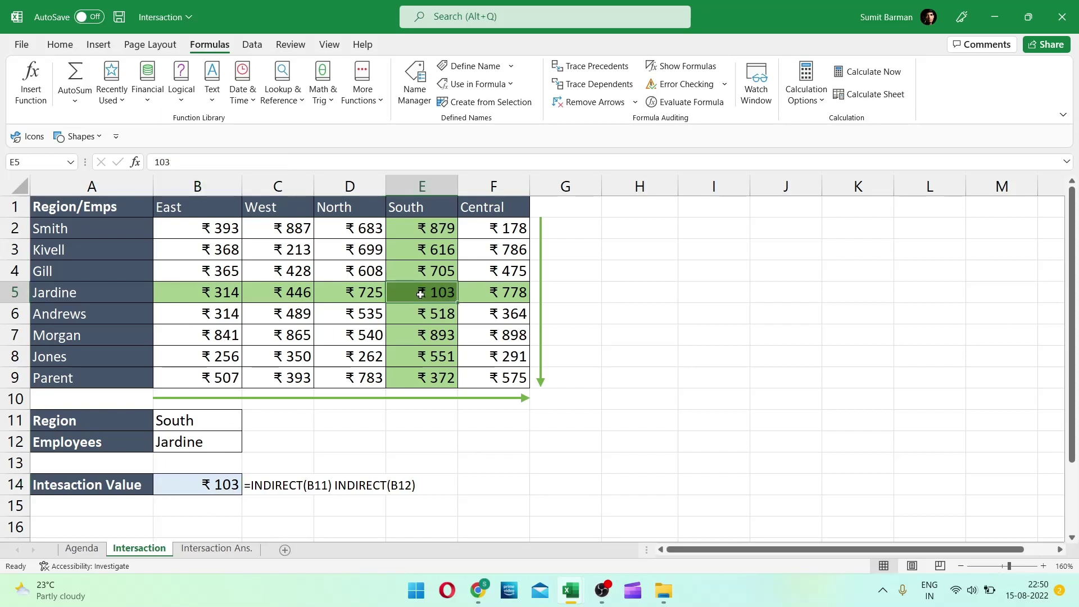
{"action": "left_click", "coordinate": [191, 504]}
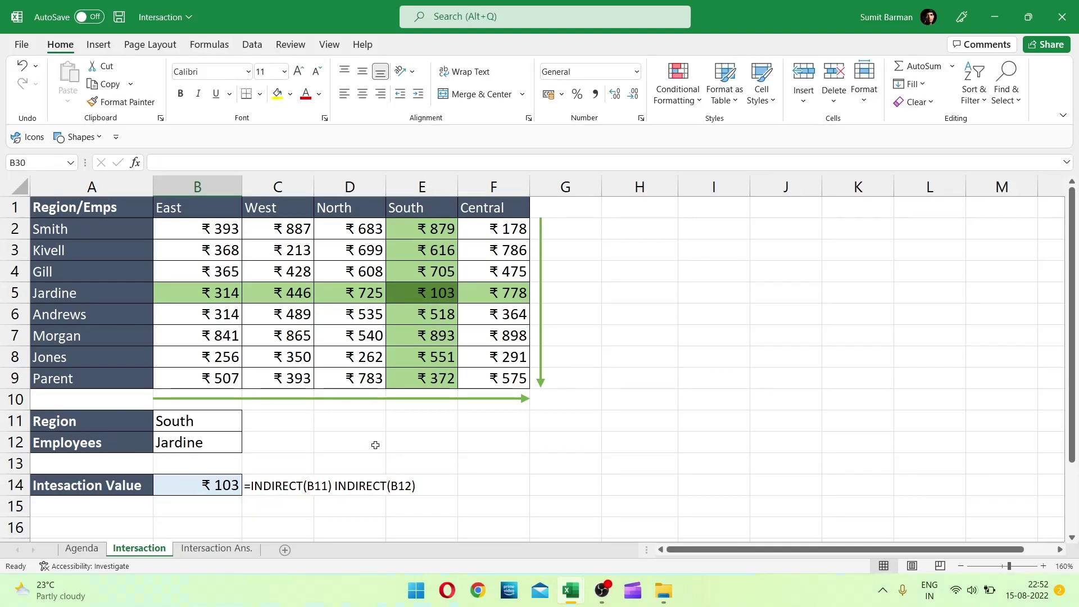
Step: Review the conditional formatting and defined names points on the Agenda sheet and the example on the Intersaction Ans. sheet
{"action": "left_click", "coordinate": [82, 552]}
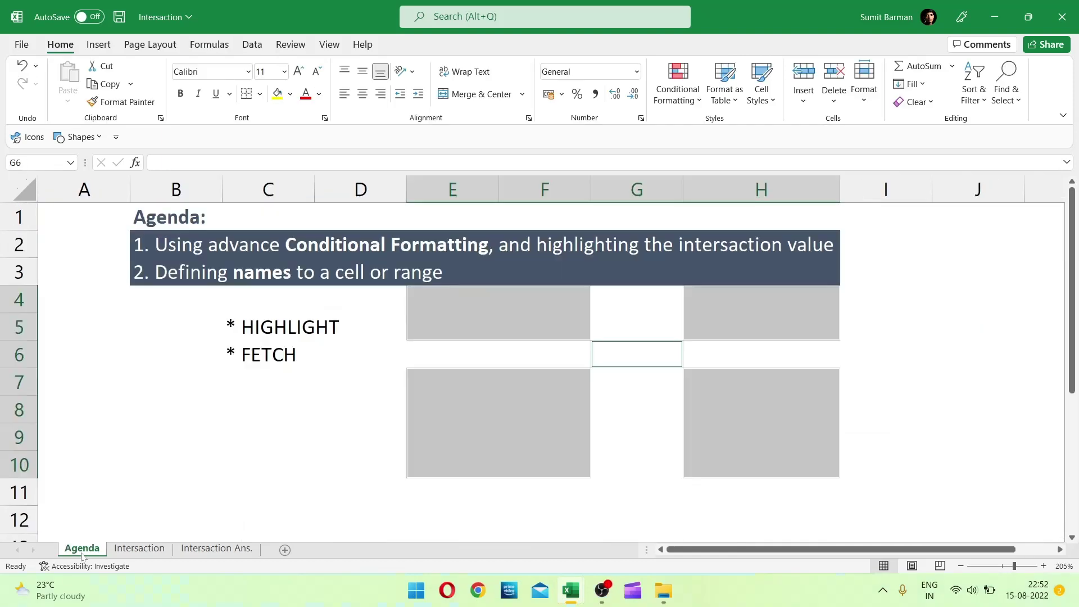
{"action": "left_click", "coordinate": [399, 355]}
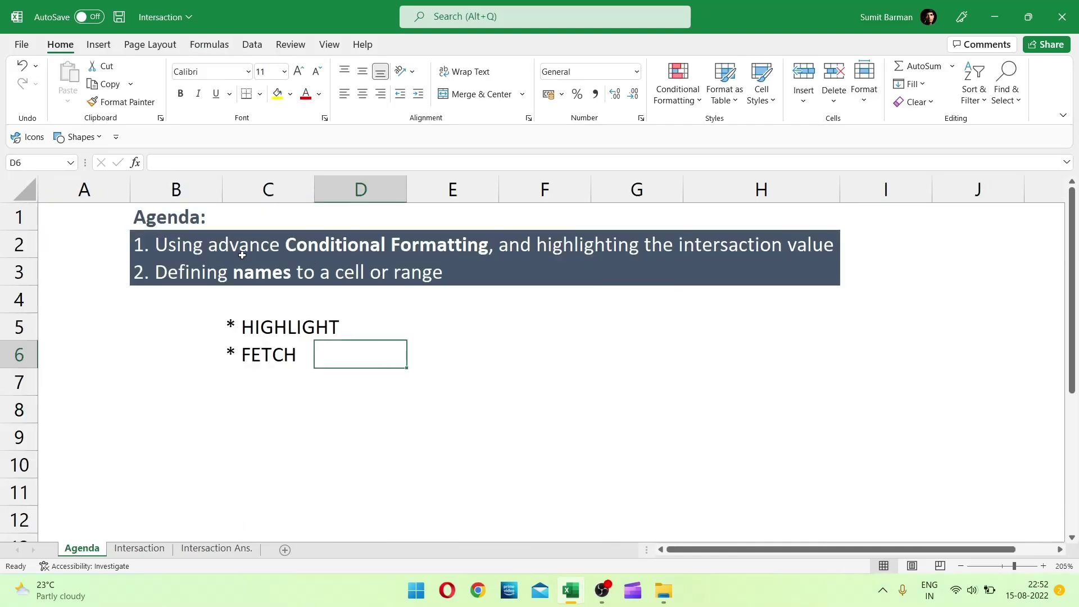
{"action": "left_click", "coordinate": [211, 250]}
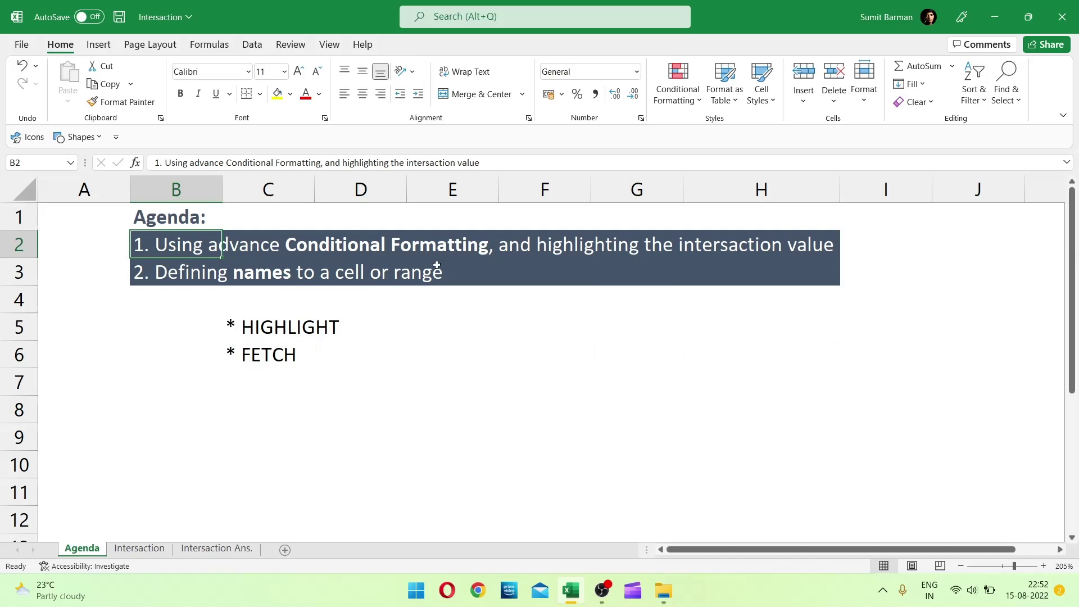
{"action": "left_click", "coordinate": [211, 548]}
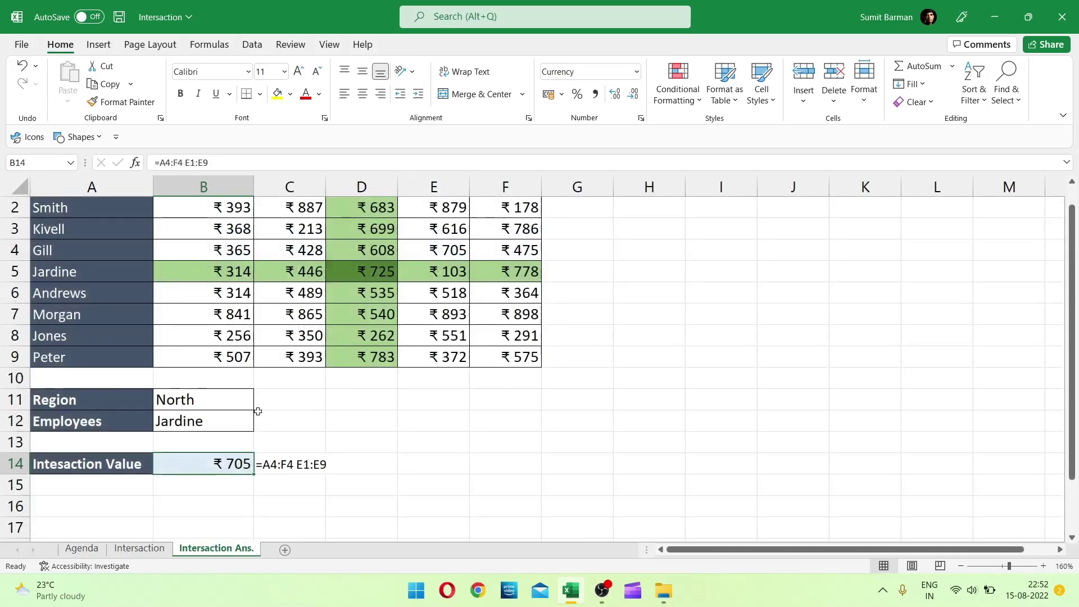
{"action": "scroll", "coordinate": [363, 226], "scroll_direction": "up", "scroll_amount": 1}
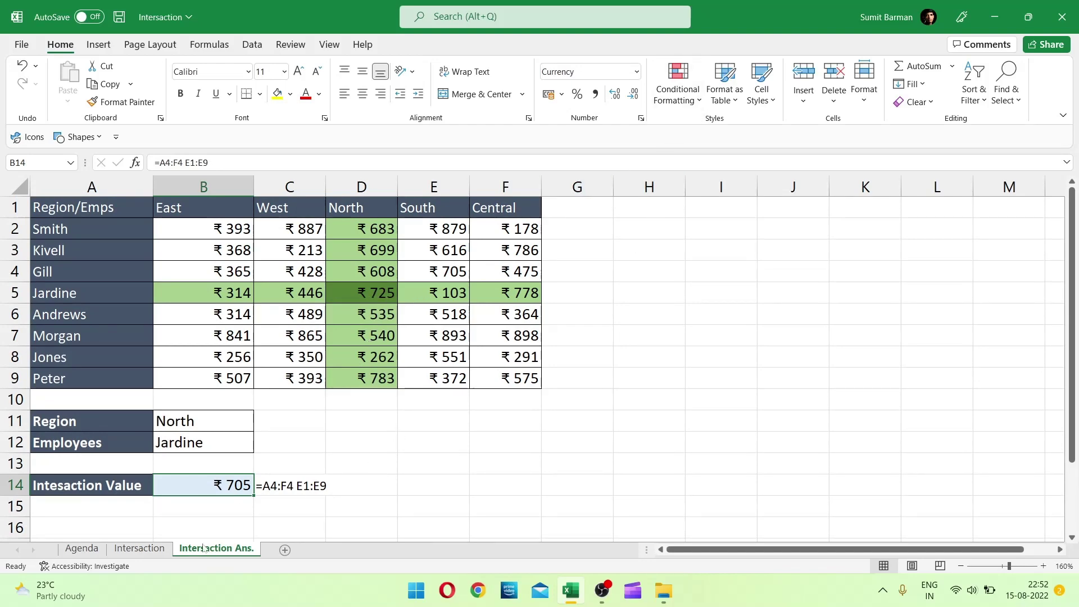
{"action": "left_click", "coordinate": [82, 549]}
{"action": "left_click", "coordinate": [198, 268]}
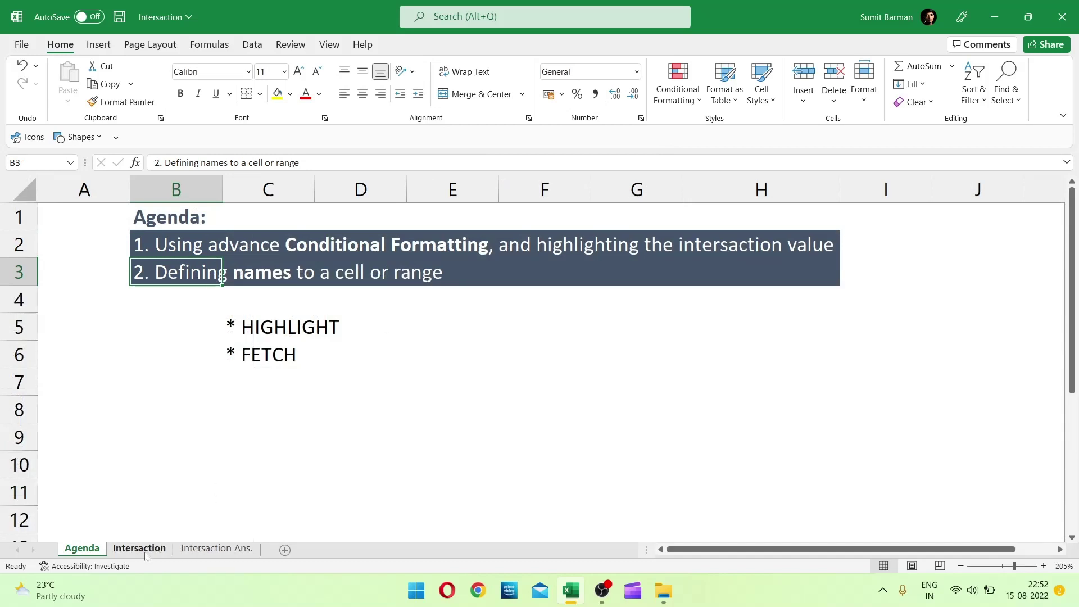
Step: Return to the Intersaction sheet and compare the INDIRECT formula in B14 with the highlighted cell E5
{"action": "left_click", "coordinate": [140, 549]}
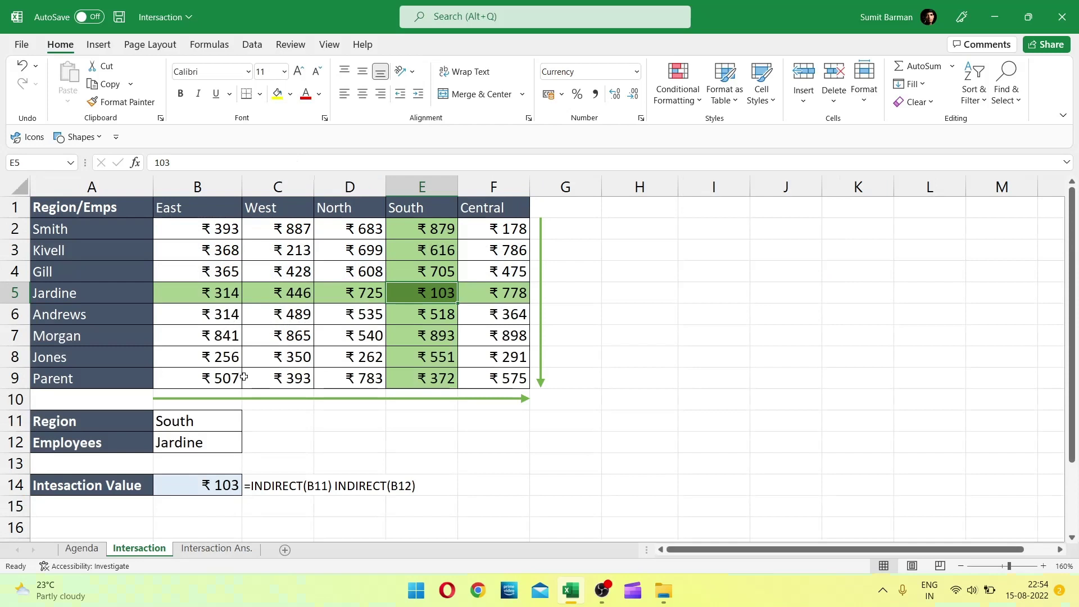
{"action": "left_click", "coordinate": [195, 487]}
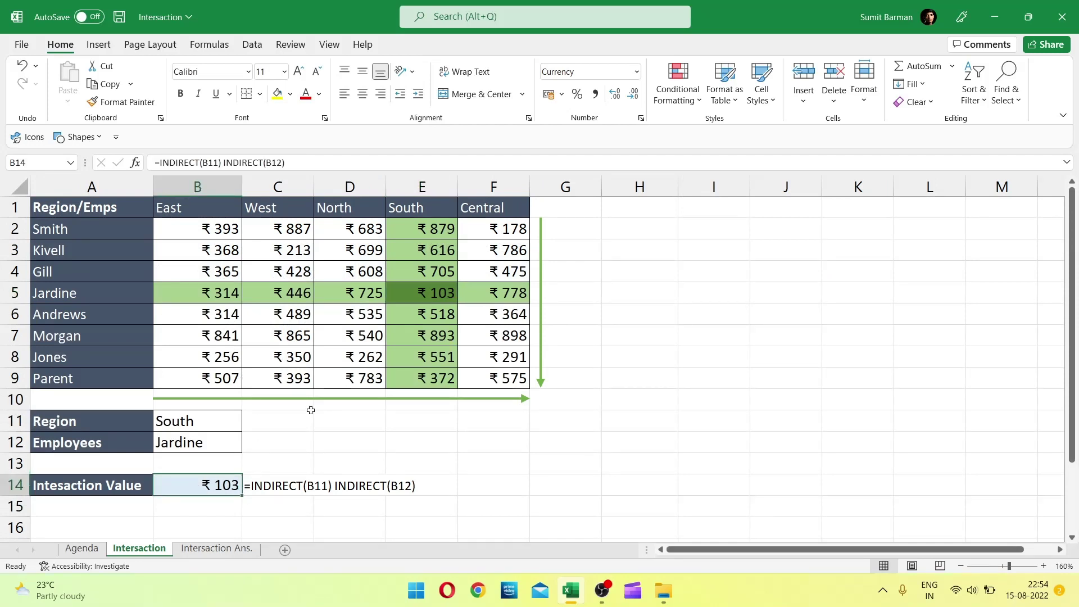
{"action": "left_click", "coordinate": [445, 293]}
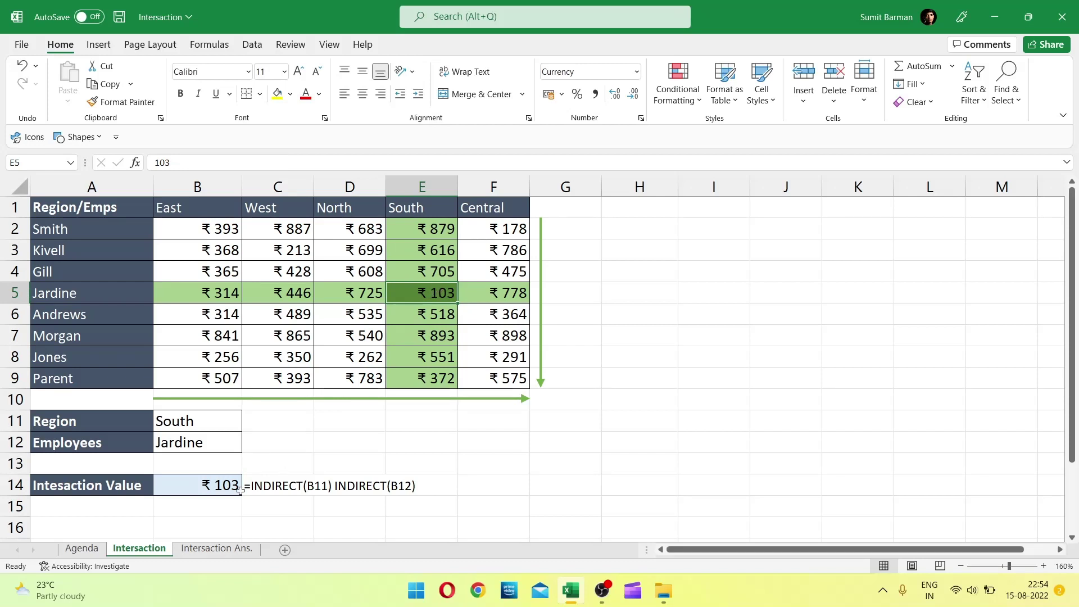
{"action": "left_click", "coordinate": [206, 485]}
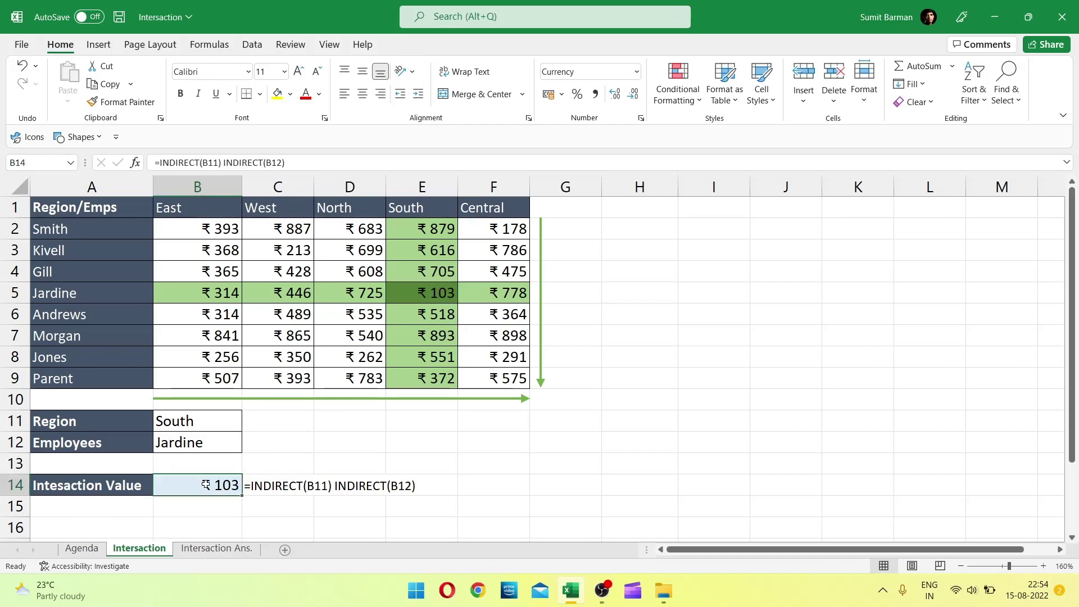
{"action": "left_click", "coordinate": [216, 548]}
{"action": "left_click", "coordinate": [162, 550]}
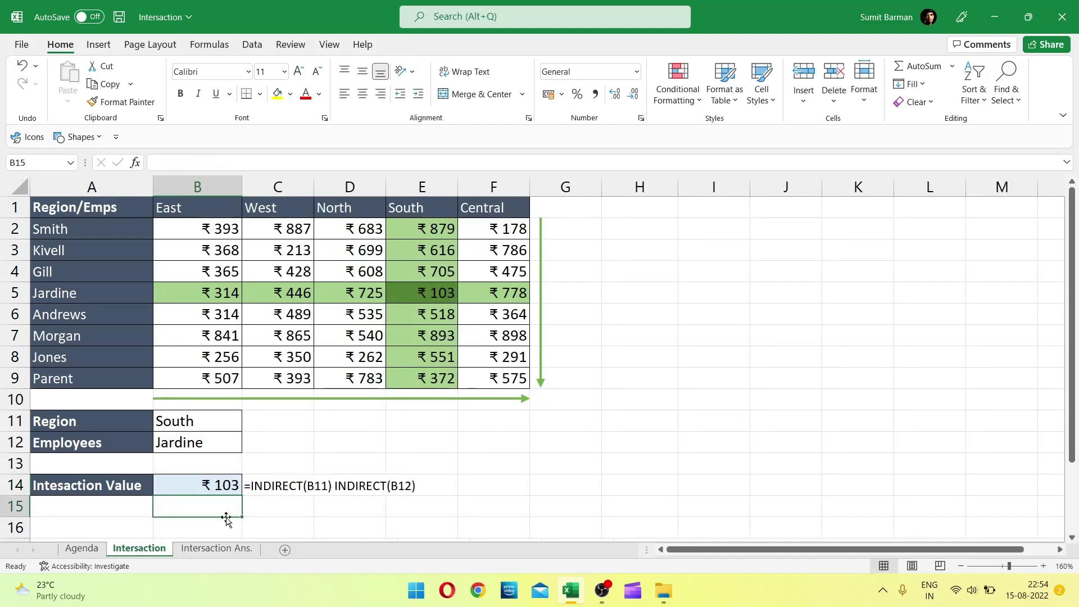
Step: Select the whole Region/Emps data table, A1:F9, on the Intersaction sheet
{"action": "left_click", "coordinate": [192, 491]}
{"action": "key", "text": "ctrl+Home"}
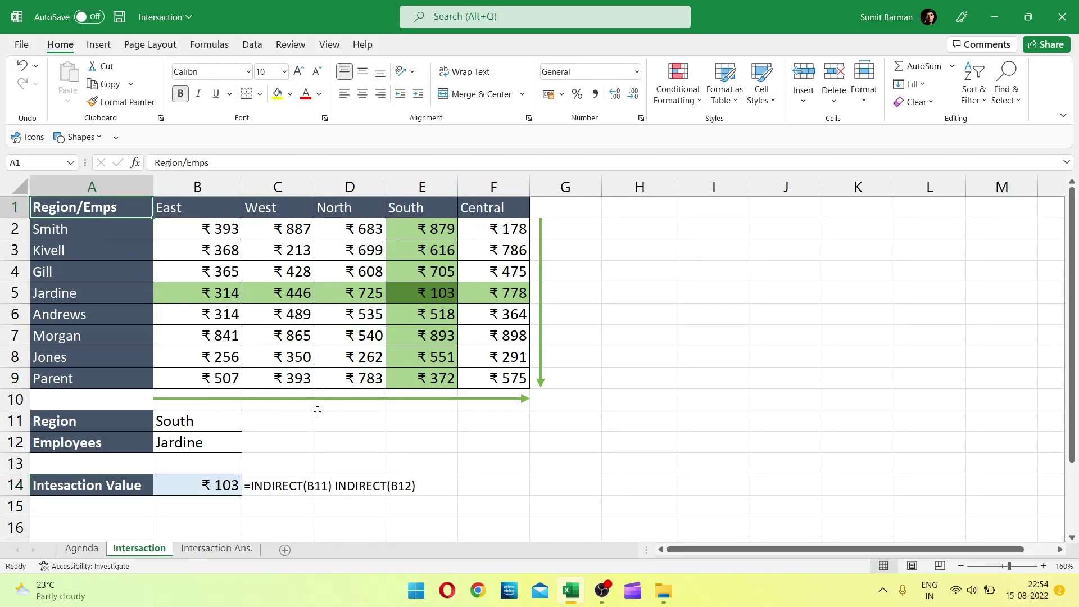
{"action": "key", "text": "ctrl+a"}
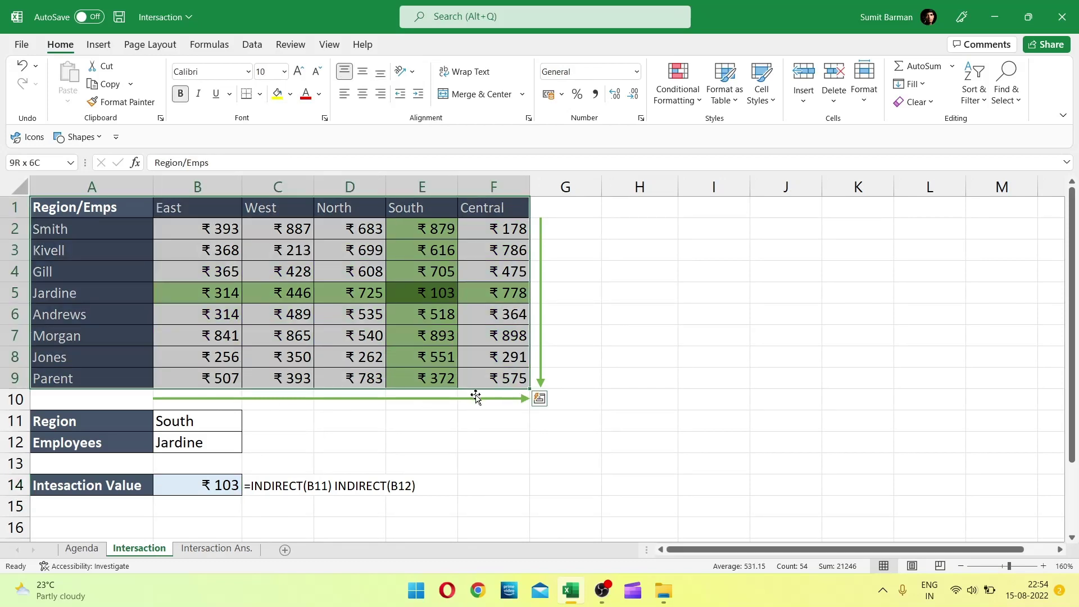